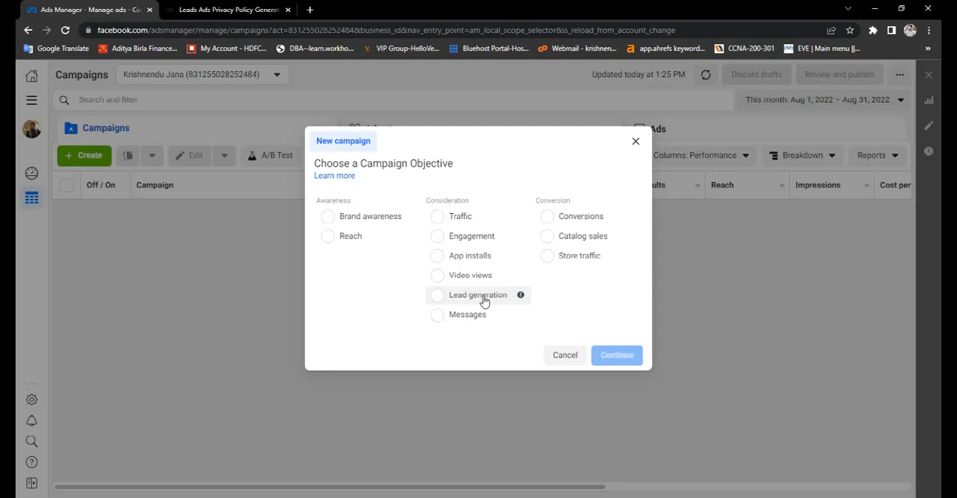
- Create a new campaign with the Lead generation objective
click(484, 301)
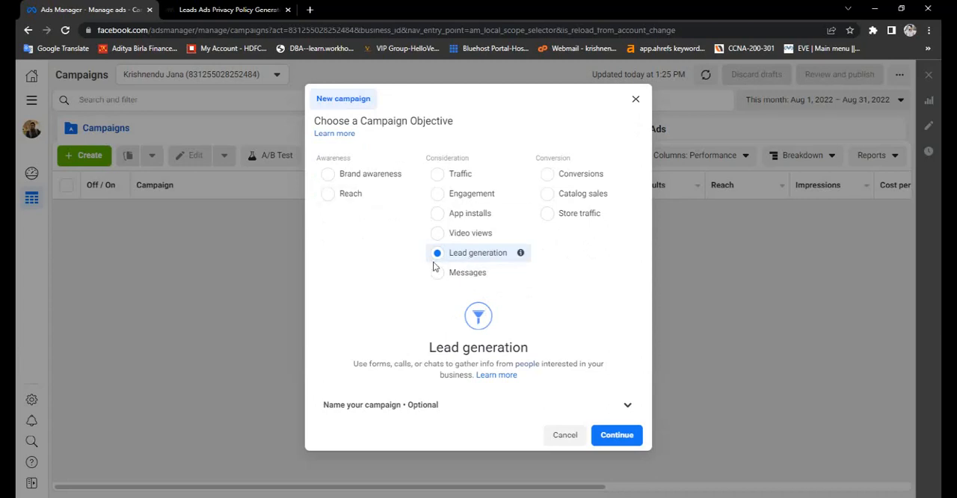
click(603, 438)
mouse_move(516, 254)
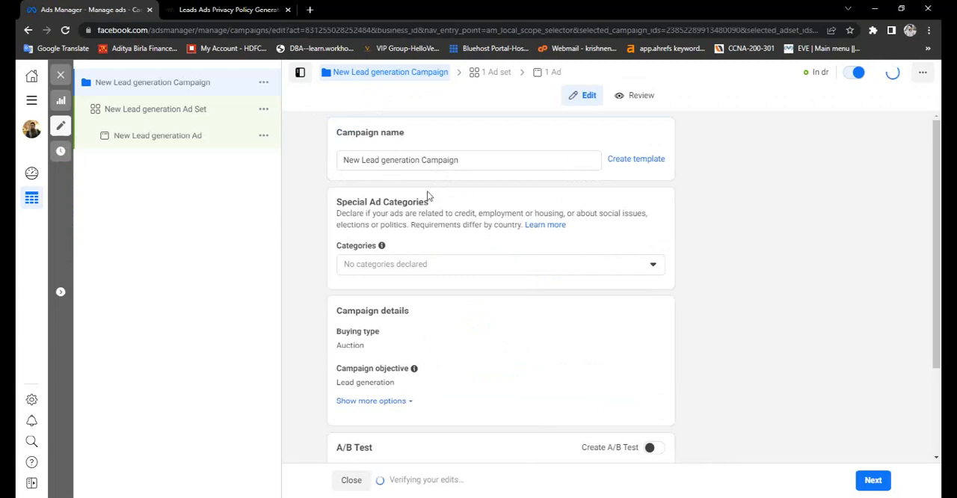
- Rename the campaign as Fitness Campaign and copy the new name
click(421, 160)
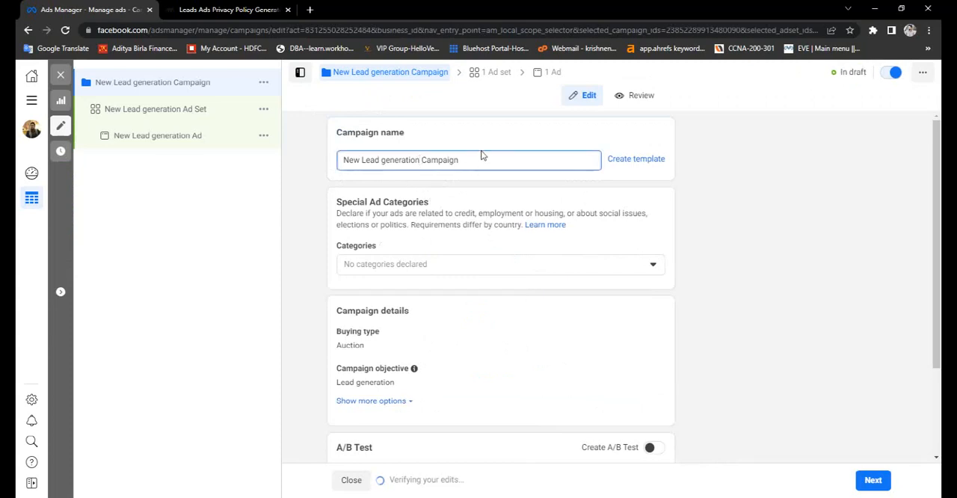
key(BackSpace)
key(BackSpace)
key(BackSpace)
key(BackSpace)
key(BackSpace)
key(BackSpace)
key(BackSpace)
key(BackSpace)
key(BackSpace)
key(BackSpace)
key(BackSpace)
key(BackSpace)
key(BackSpace)
key(BackSpace)
key(BackSpace)
key(BackSpace)
key(BackSpace)
key(BackSpace)
key(BackSpace)
key(BackSpace)
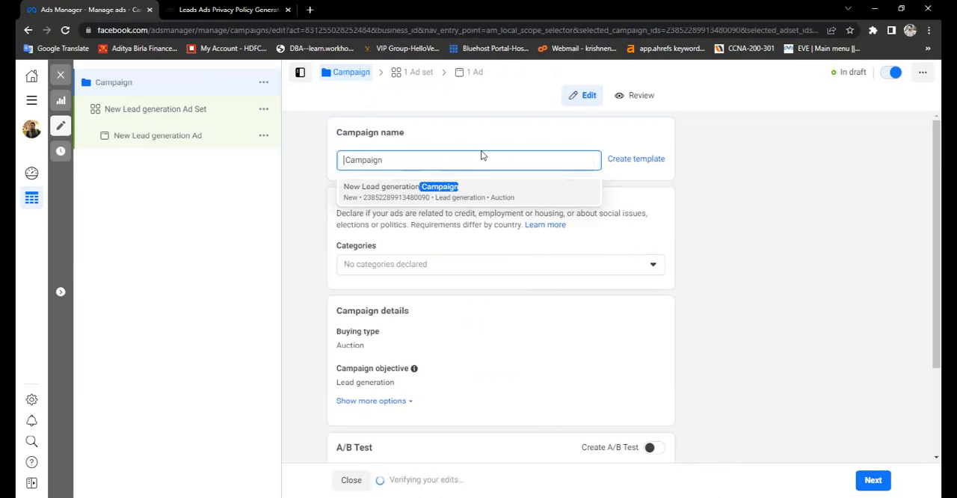
text(Fi )
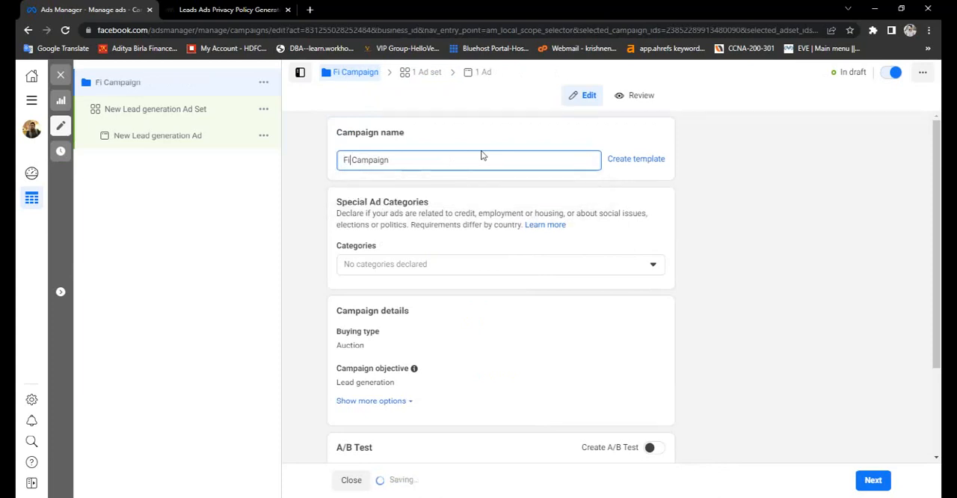
text(tness)
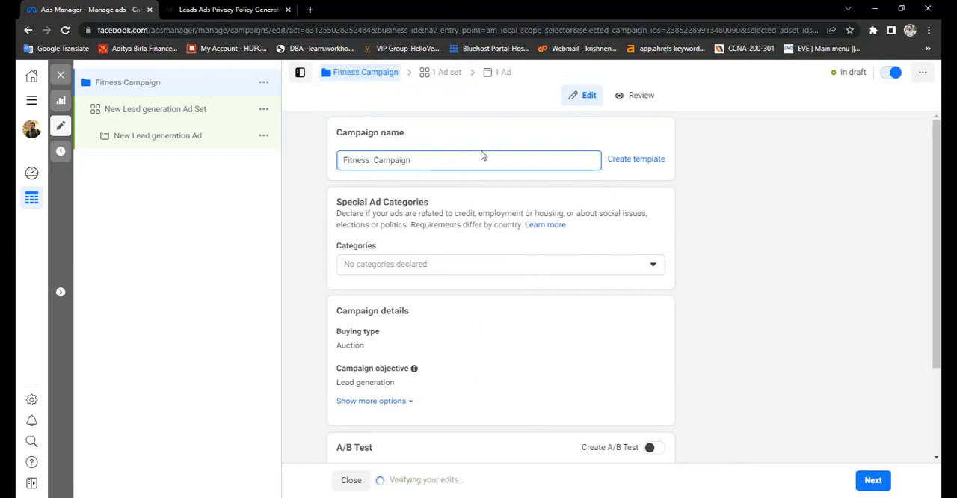
key(BackSpace)
key(ctrl+a)
key(ctrl+c)
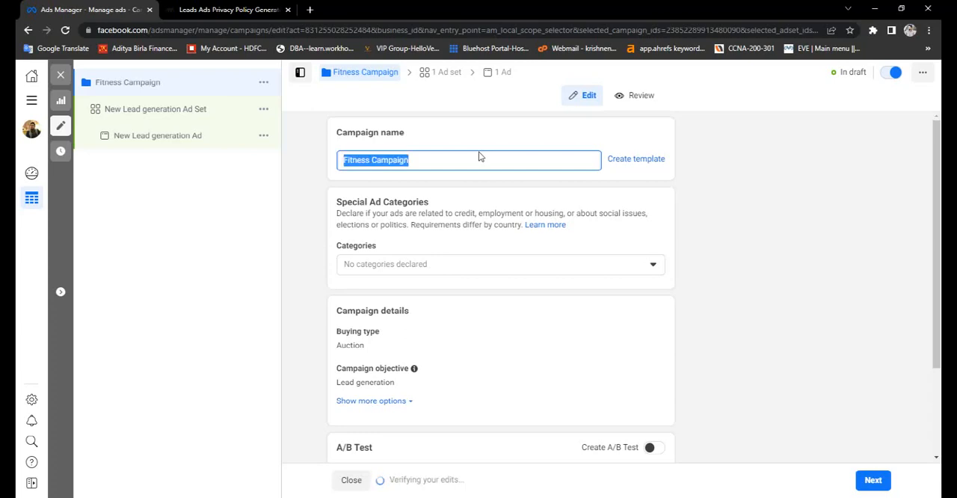
click(321, 184)
- Check the special ad category options without declaring any, and continue to the ad set settings
scroll(427, 249, down, 2)
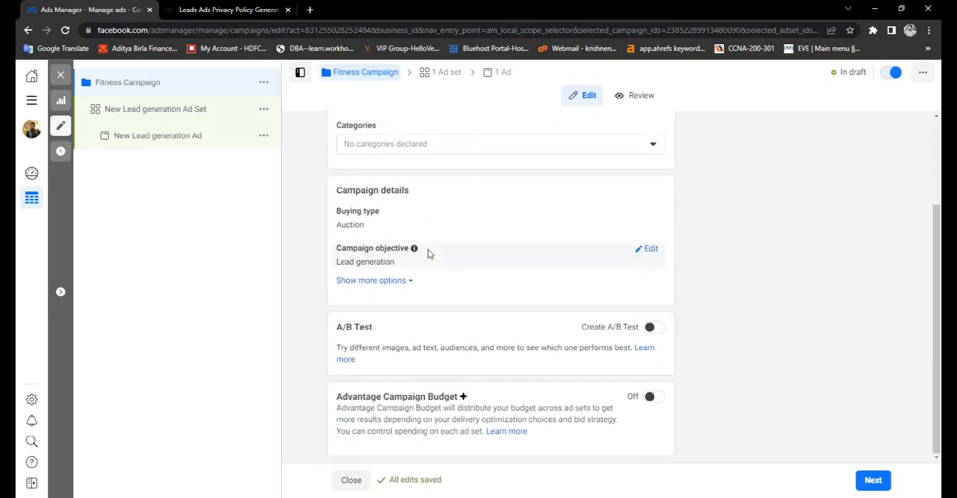
scroll(487, 236, up, 2)
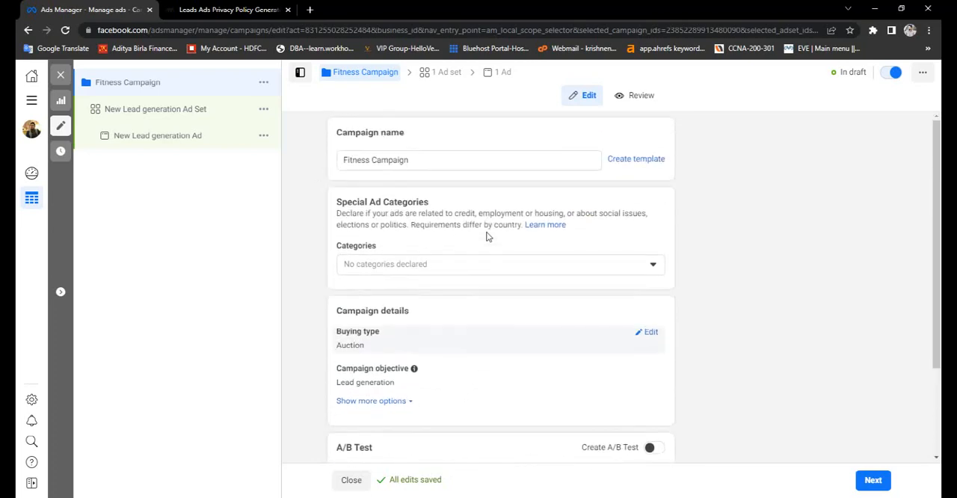
click(651, 265)
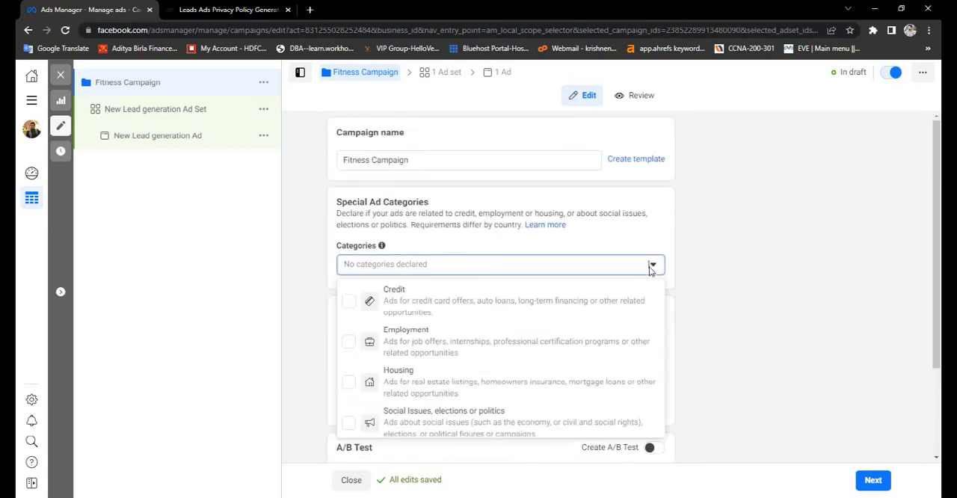
click(732, 214)
scroll(822, 381, down, 1)
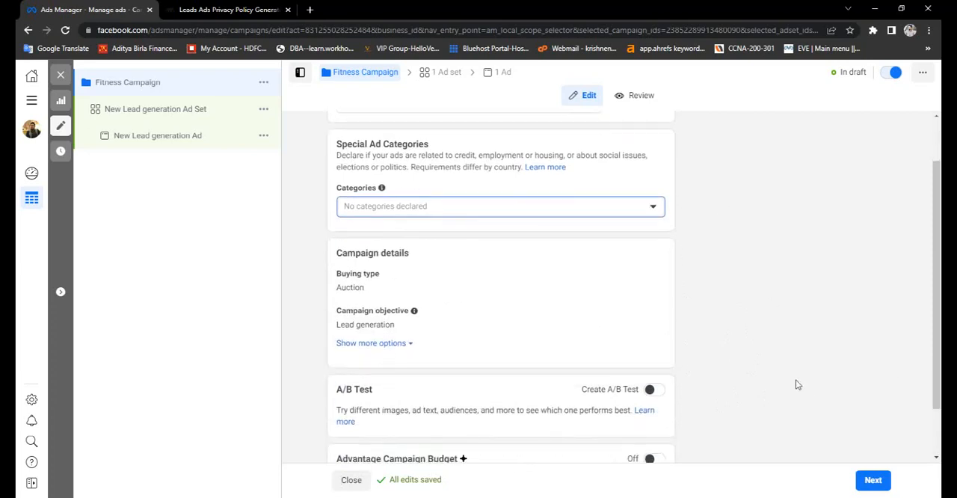
click(872, 479)
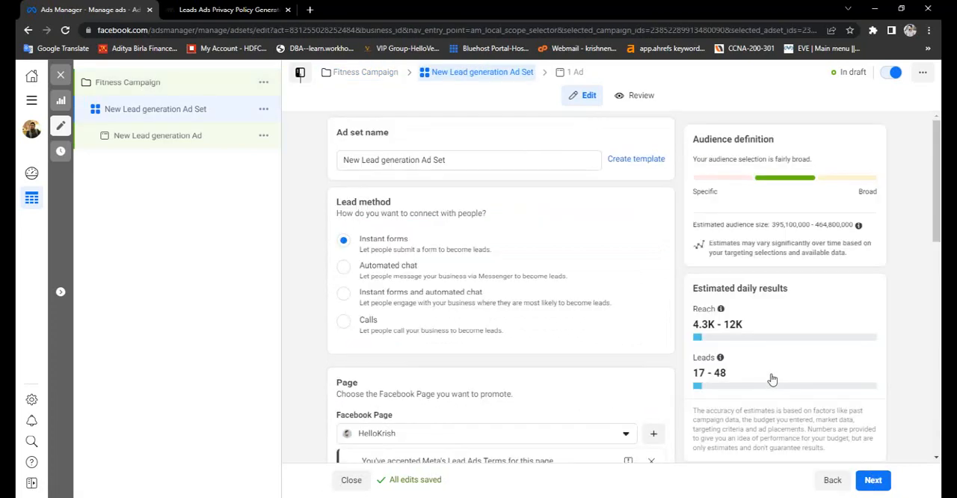
- Rename the ad set as Fitness Ad Set and dismiss the lead method recommendation
click(423, 165)
key(BackSpace)
key(BackSpace)
key(BackSpace)
key(BackSpace)
key(BackSpace)
key(BackSpace)
key(BackSpace)
key(BackSpace)
key(BackSpace)
key(BackSpace)
key(BackSpace)
key(BackSpace)
key(BackSpace)
key(BackSpace)
key(BackSpace)
key(BackSpace)
key(BackSpace)
key(BackSpace)
key(BackSpace)
key(BackSpace)
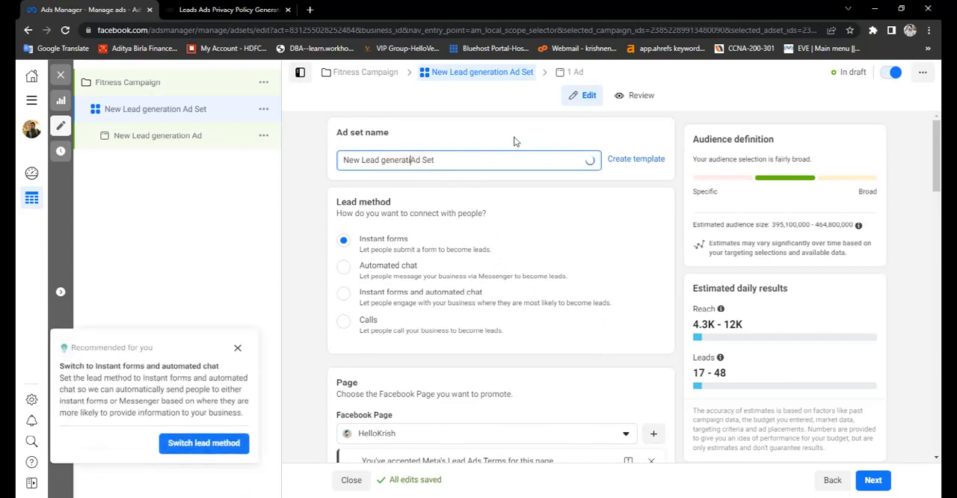
key(ctrl+v)
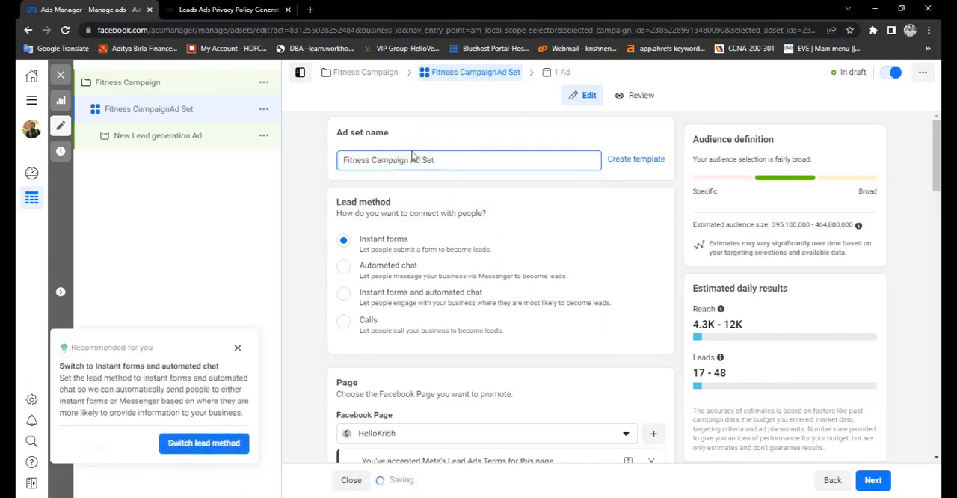
double_click(401, 160)
key(BackSpace)
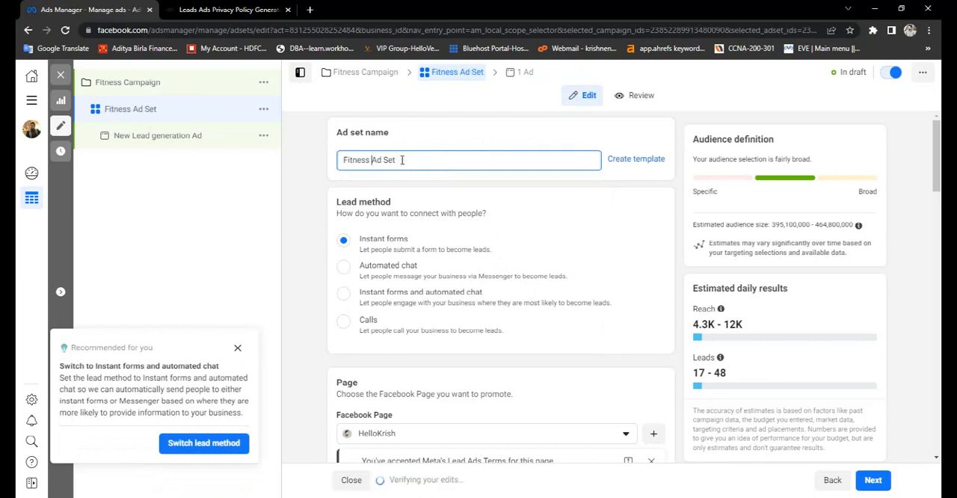
click(237, 348)
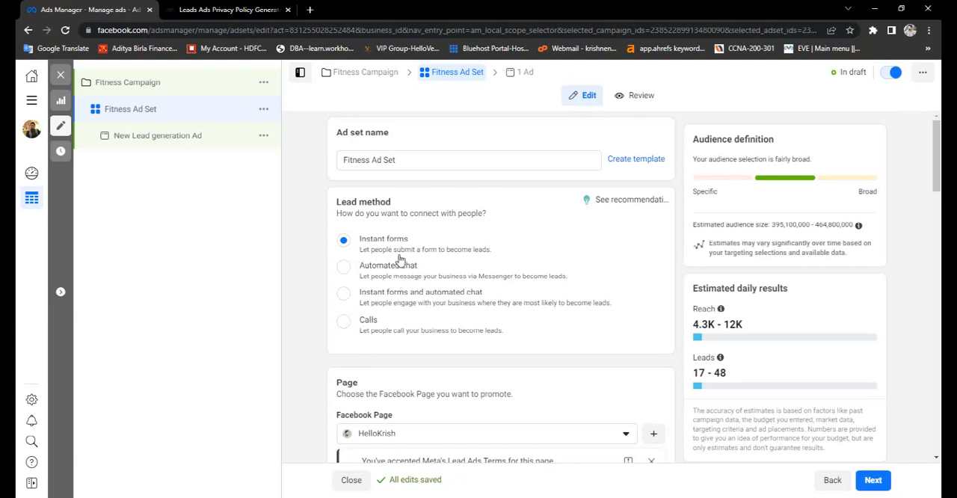
- Start creating a new Facebook Page for the ad set and name it Fitness Plan
scroll(524, 315, down, 1)
scroll(523, 315, down, 2)
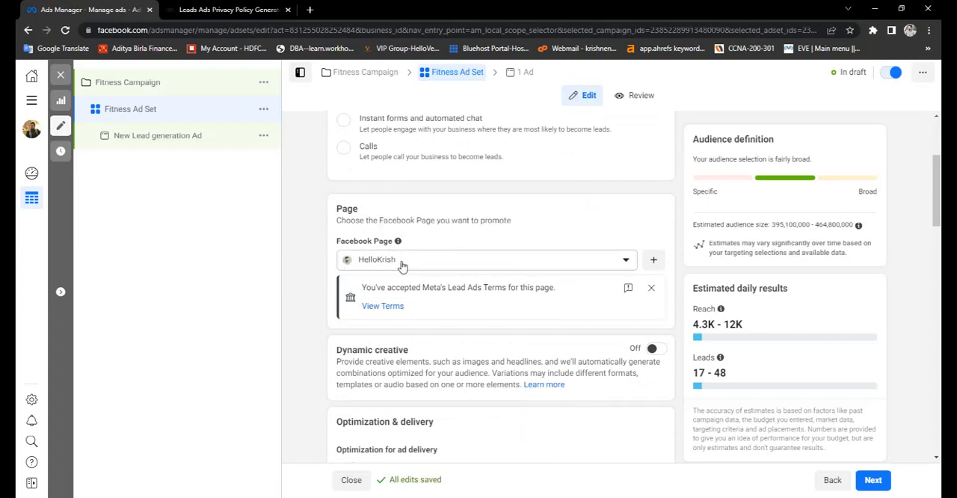
click(652, 260)
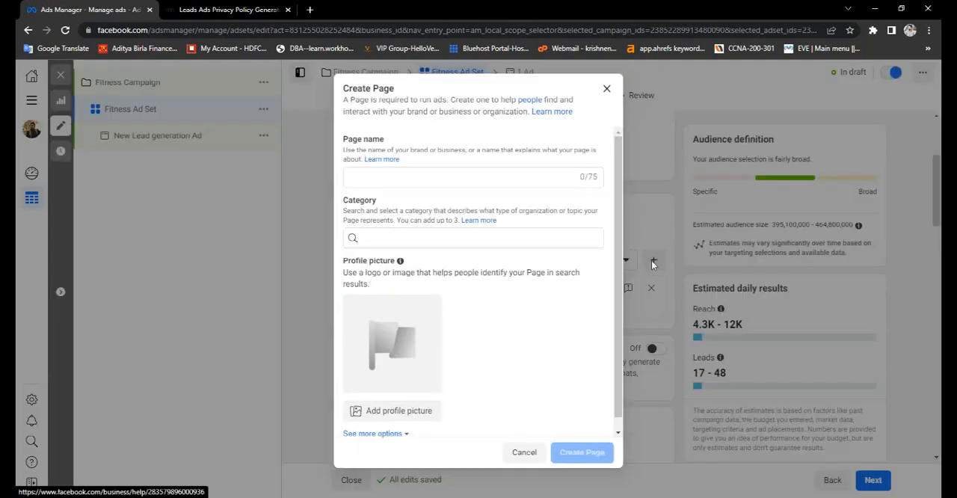
click(527, 178)
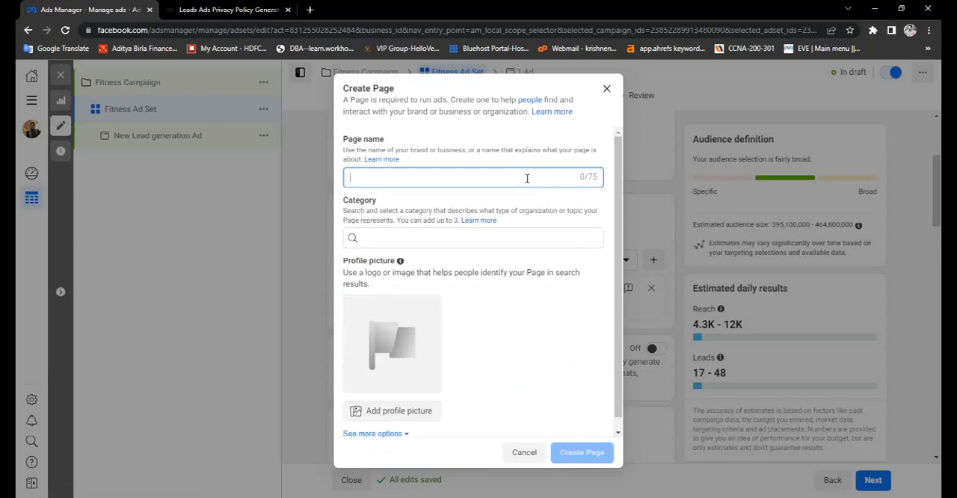
key(ctrl+v)
key(BackSpace)
key(BackSpace)
key(BackSpace)
- Create the Fitness Plan page with the category Fitness Trainer and a profile picture
click(351, 241)
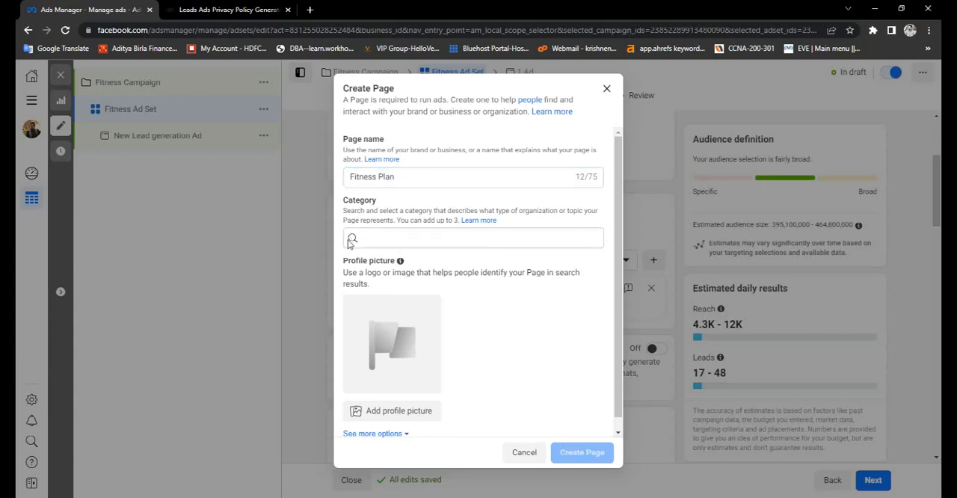
double_click(368, 177)
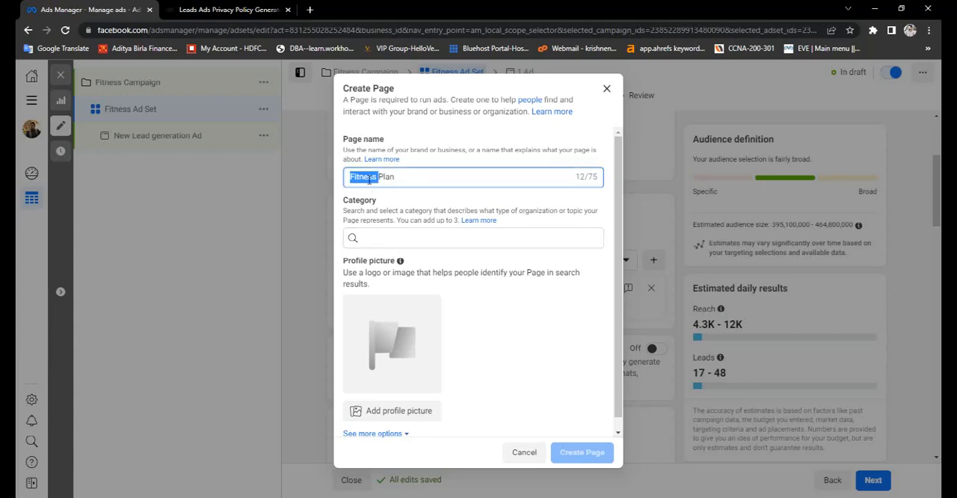
click(370, 234)
text(Fitness)
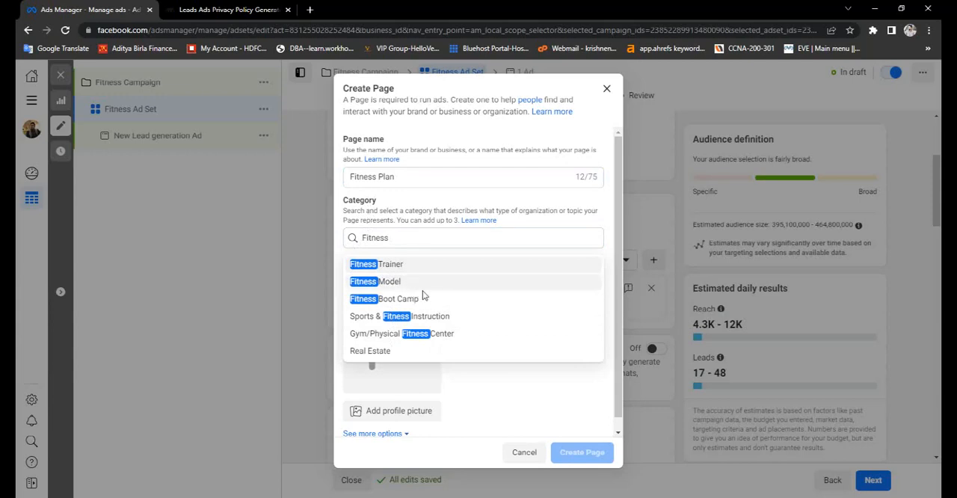
click(384, 266)
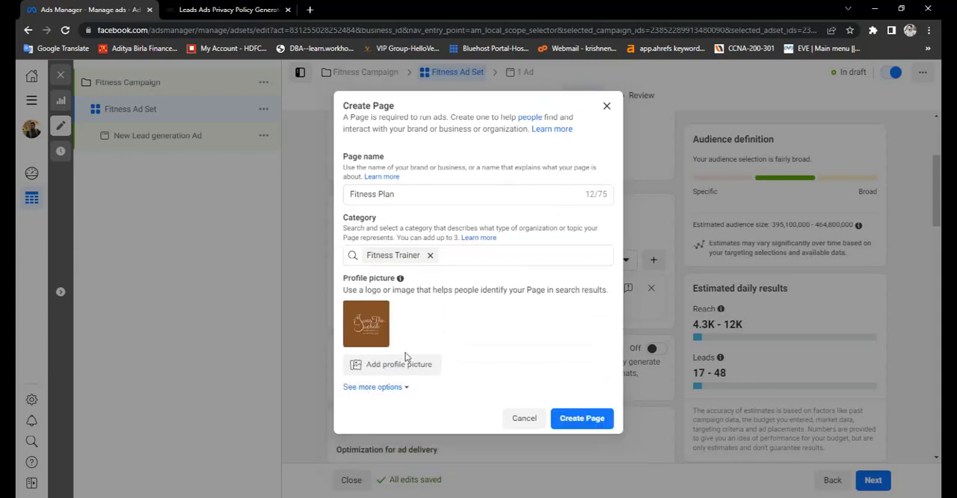
click(596, 420)
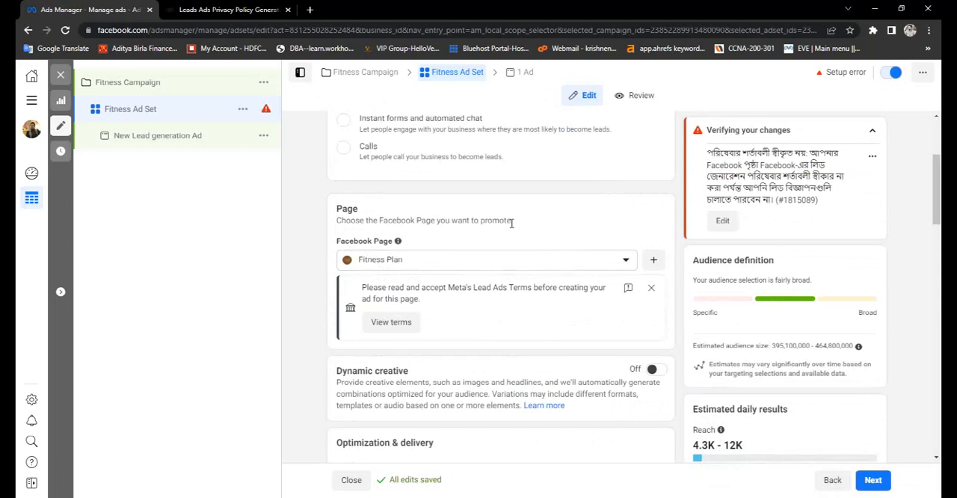
- Read through Meta's Lead Ad Terms and agree to them for the Fitness Plan page
click(392, 323)
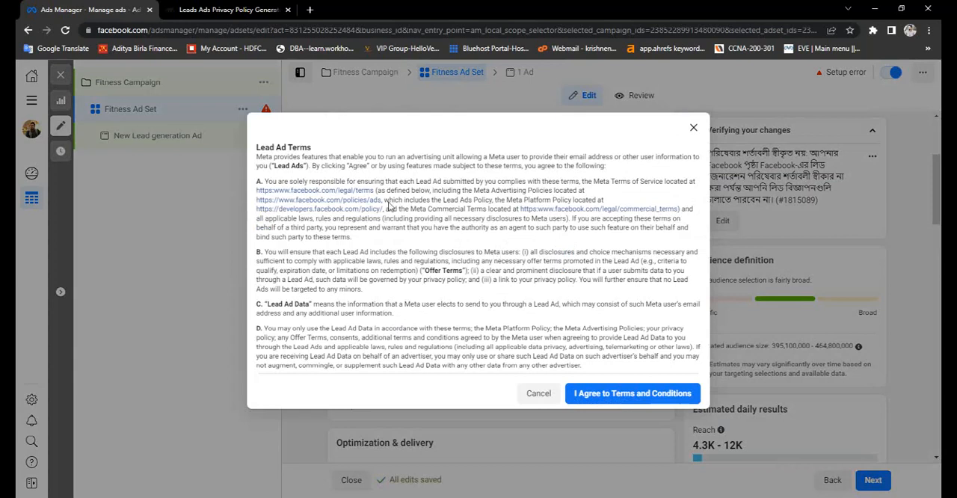
scroll(449, 286, down, 5)
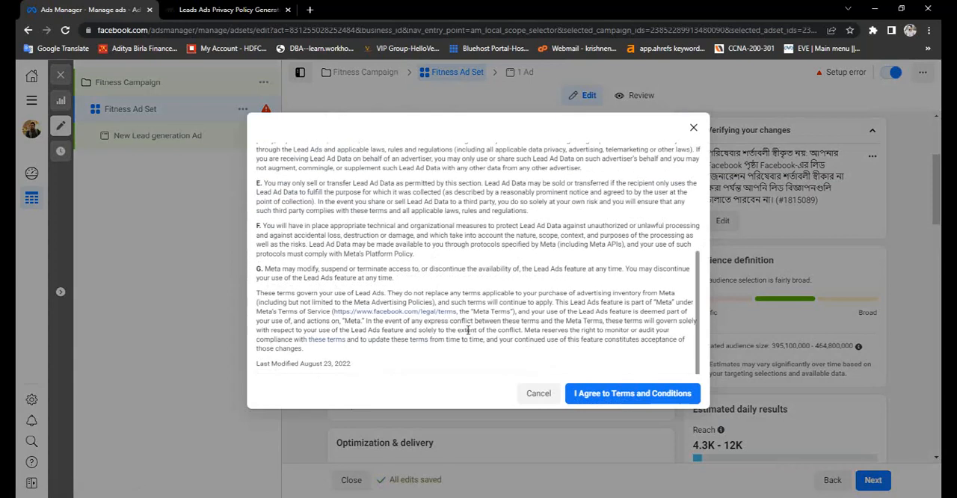
click(606, 400)
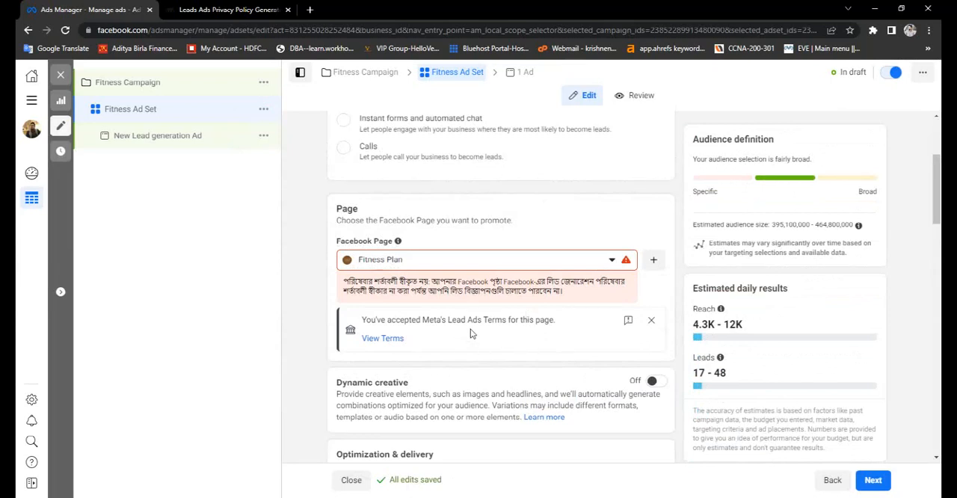
- Check the Lead Ads terms acceptance for the Fitness Plan page on its terms page, and return to the ad set
click(397, 339)
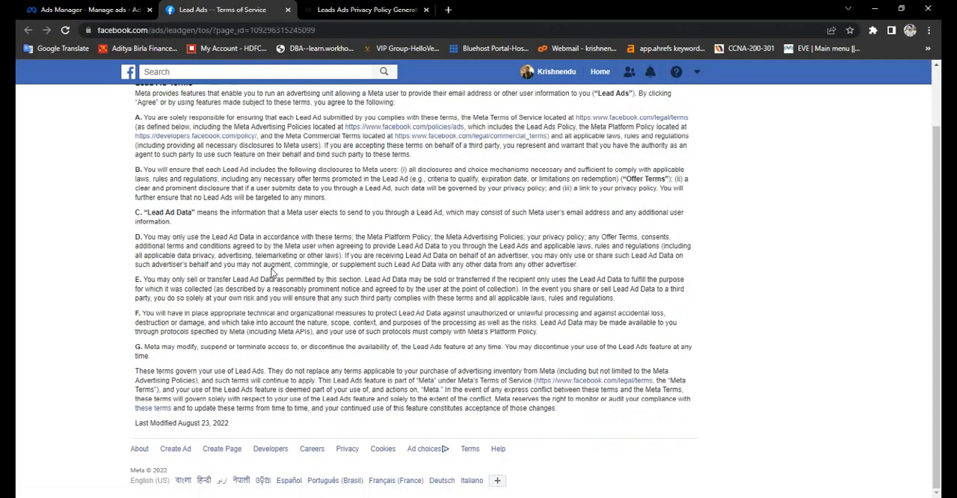
scroll(273, 272, up, 1)
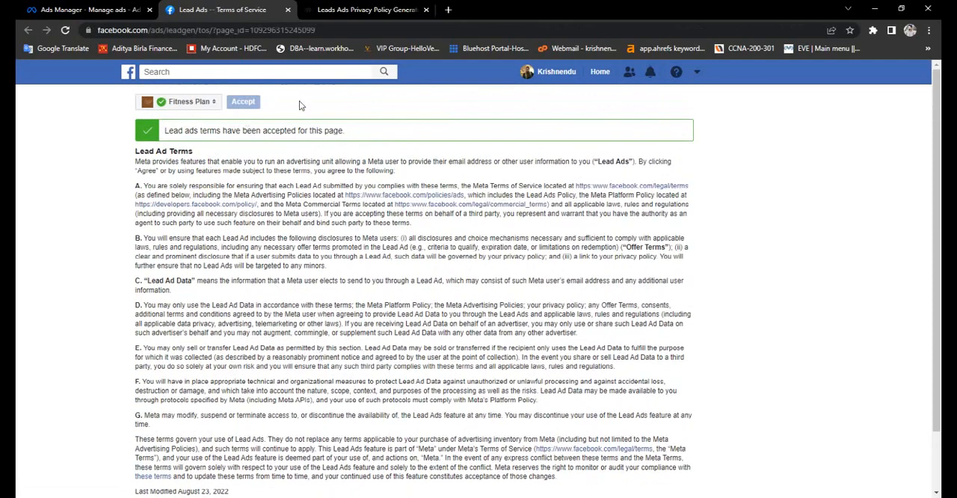
click(288, 10)
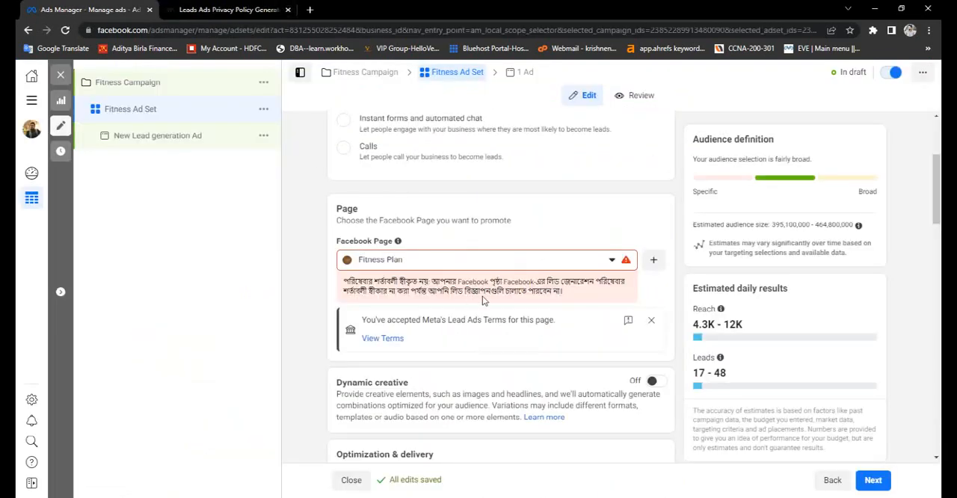
- Review the ad set's optimization and delivery, budget and schedule settings
scroll(482, 299, down, 1)
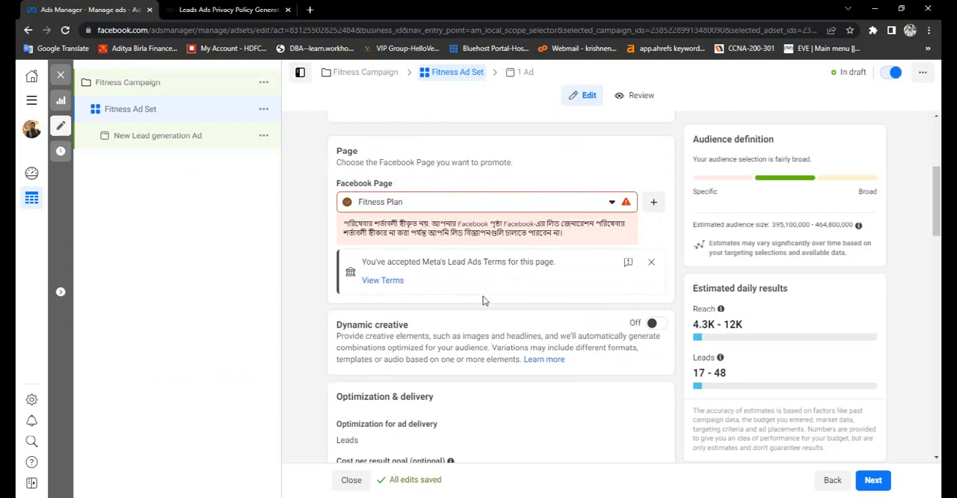
scroll(482, 299, down, 4)
scroll(482, 300, up, 2)
scroll(482, 300, down, 3)
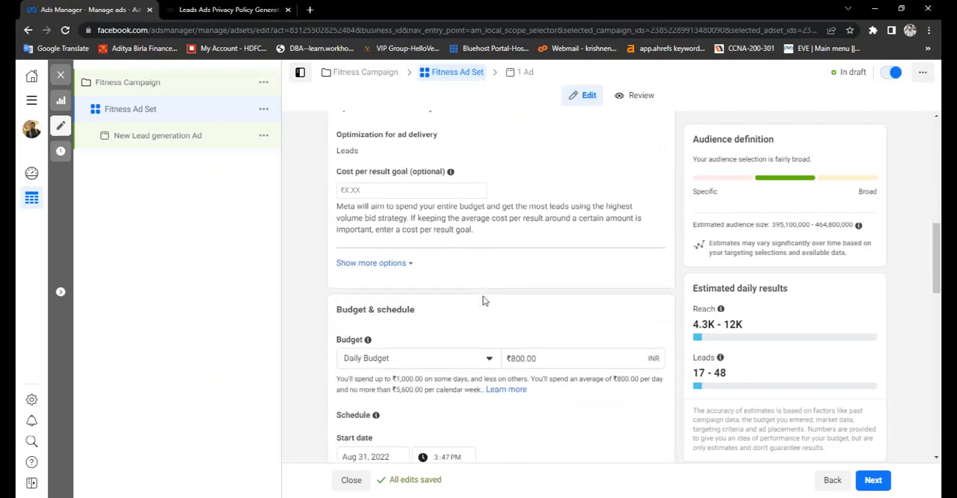
scroll(482, 300, down, 2)
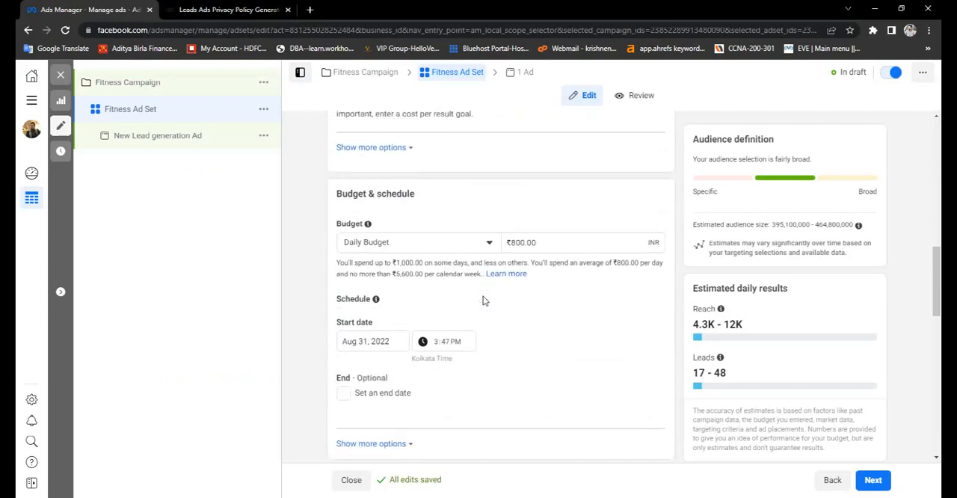
scroll(482, 300, up, 1)
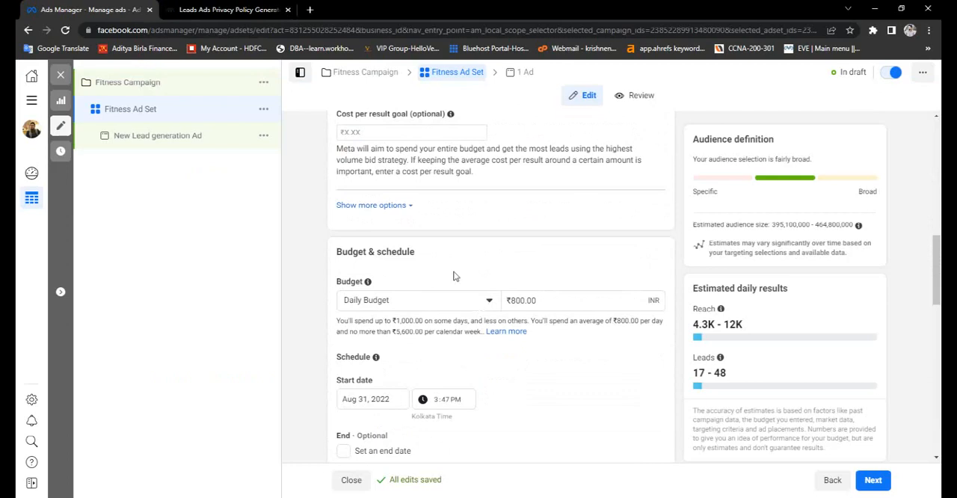
scroll(441, 260, down, 2)
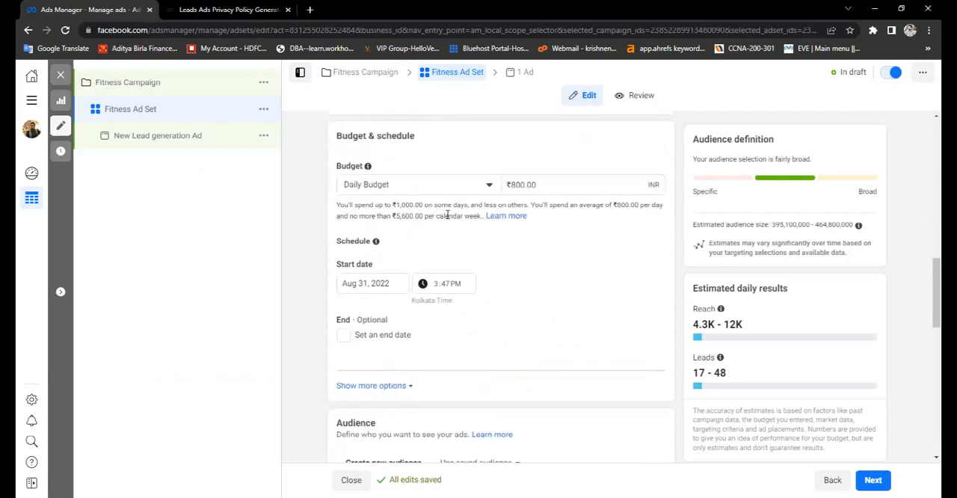
- Keep the ad set on a daily budget and set the amount to ₹300.00
click(465, 187)
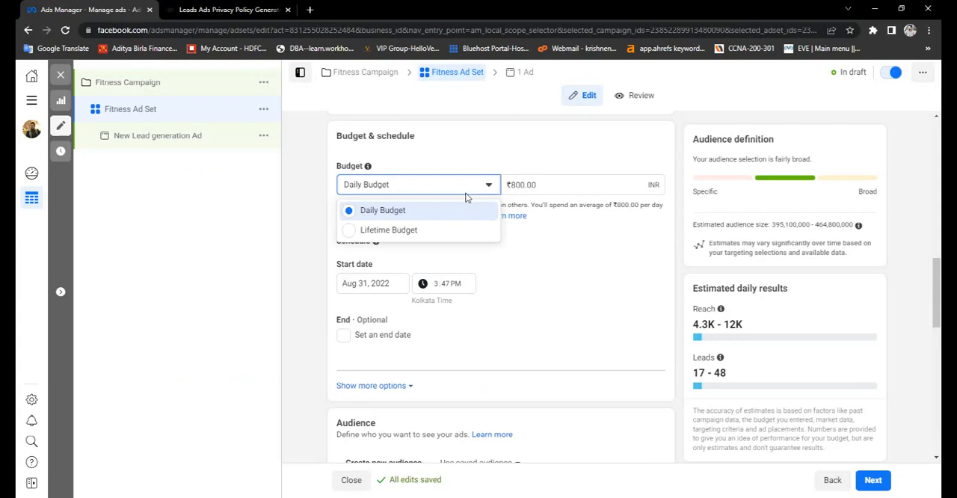
click(464, 210)
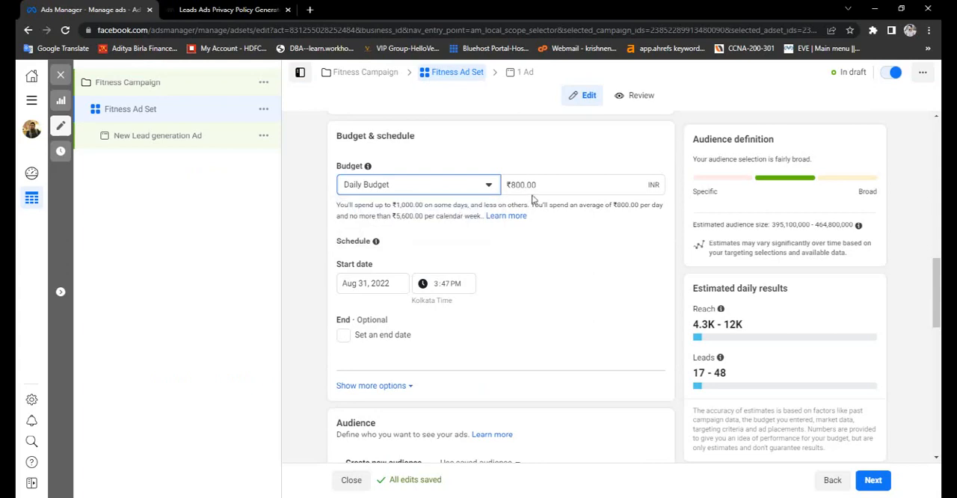
click(543, 187)
key(Left)
key(Left)
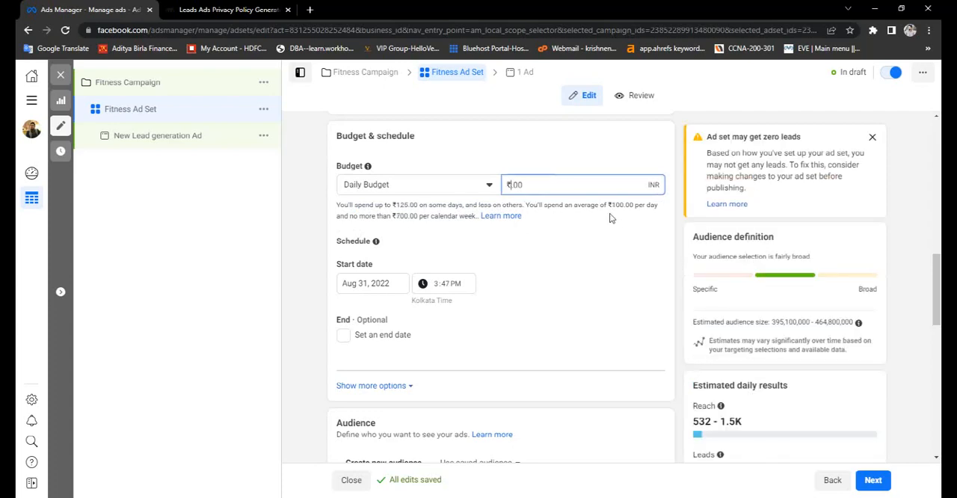
text(300)
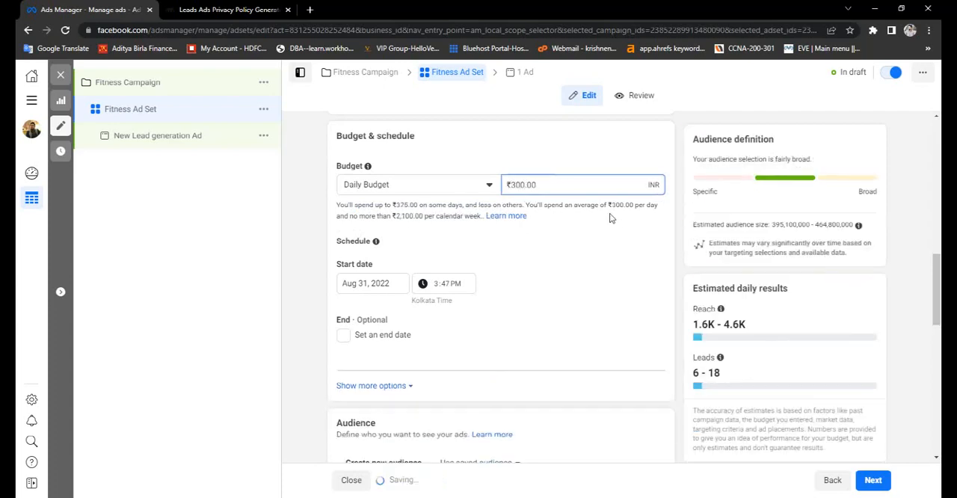
click(596, 256)
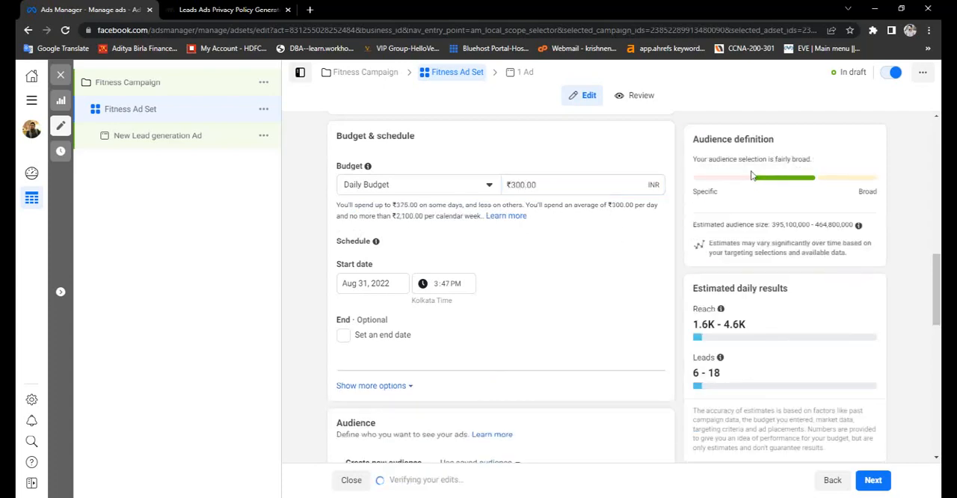
- Open the audience's location settings for editing and examine the options for people living in, recently in or traveling in the location
scroll(513, 285, down, 1)
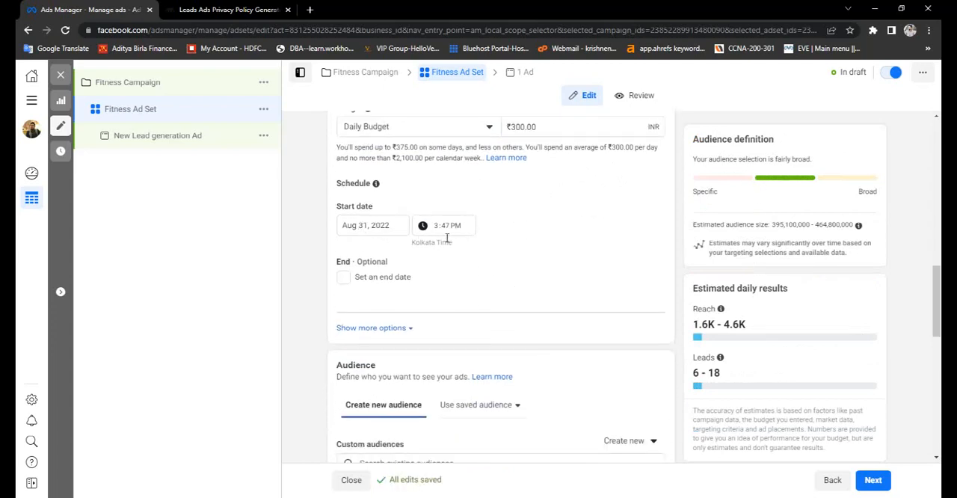
scroll(440, 266, down, 3)
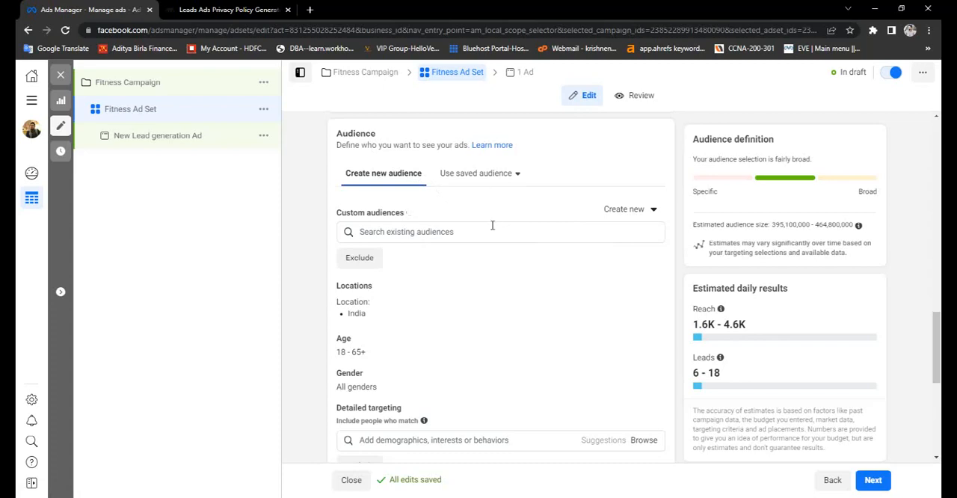
scroll(491, 228, down, 1)
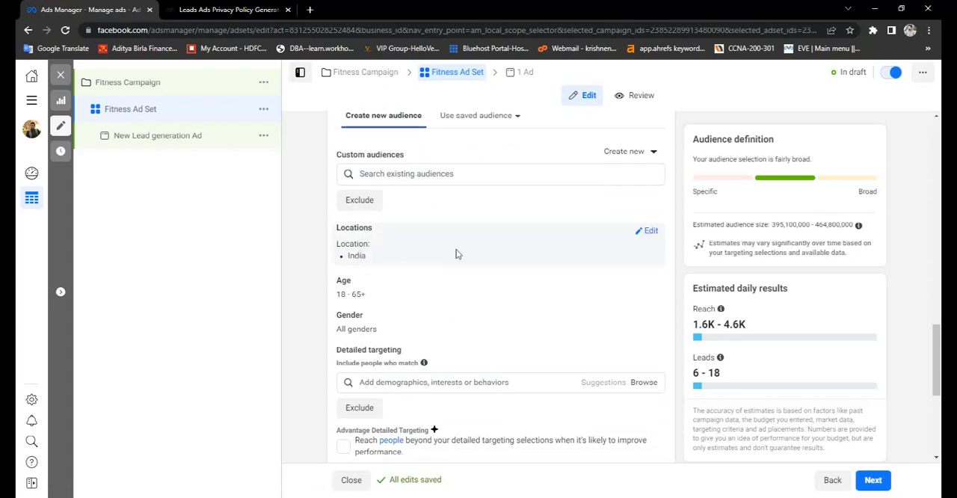
click(652, 232)
scroll(524, 241, down, 1)
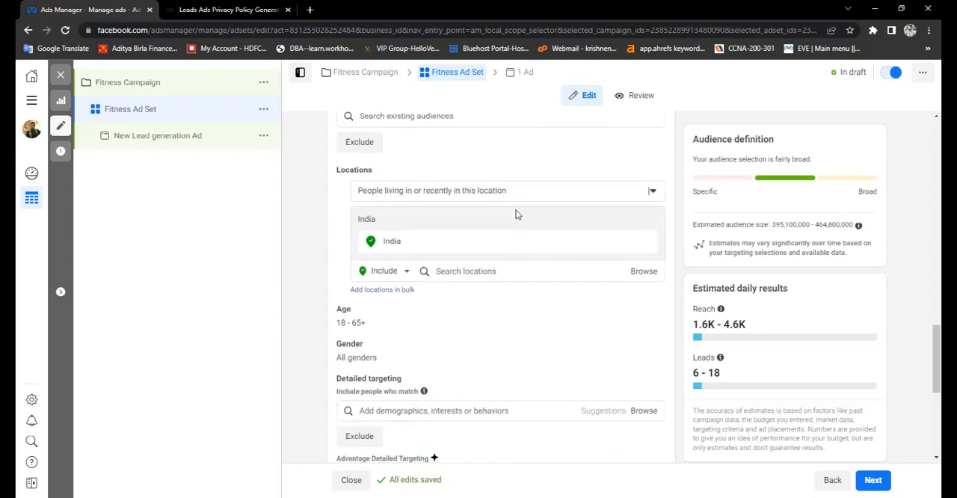
click(521, 197)
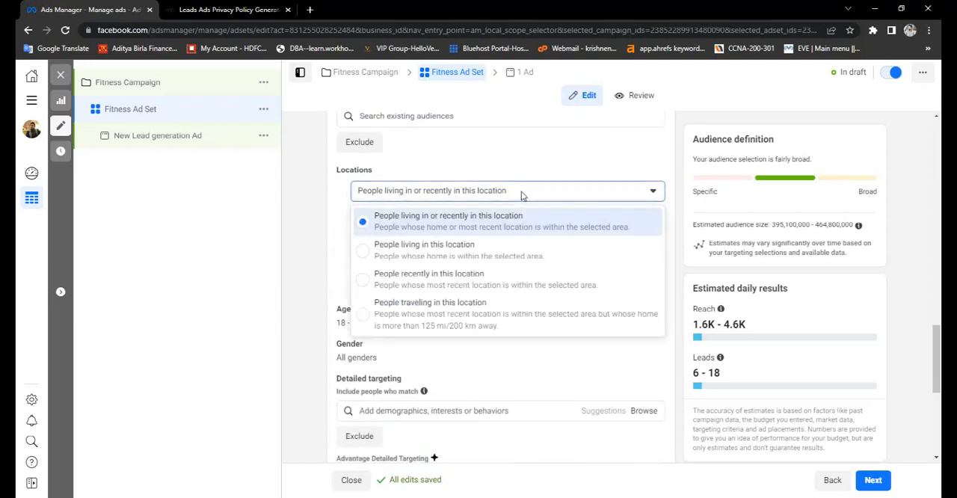
click(522, 193)
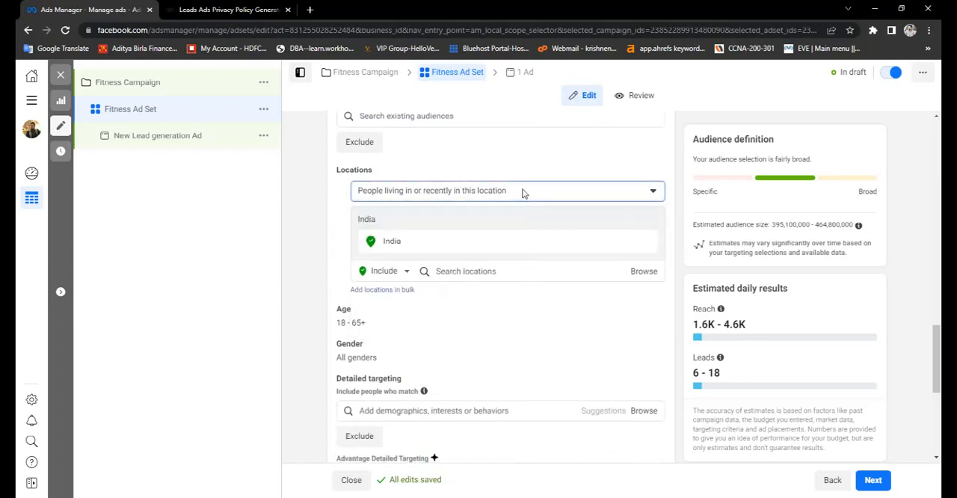
click(524, 191)
click(524, 192)
- Try adding Nepal to the audience's included locations, and remove it again
click(529, 271)
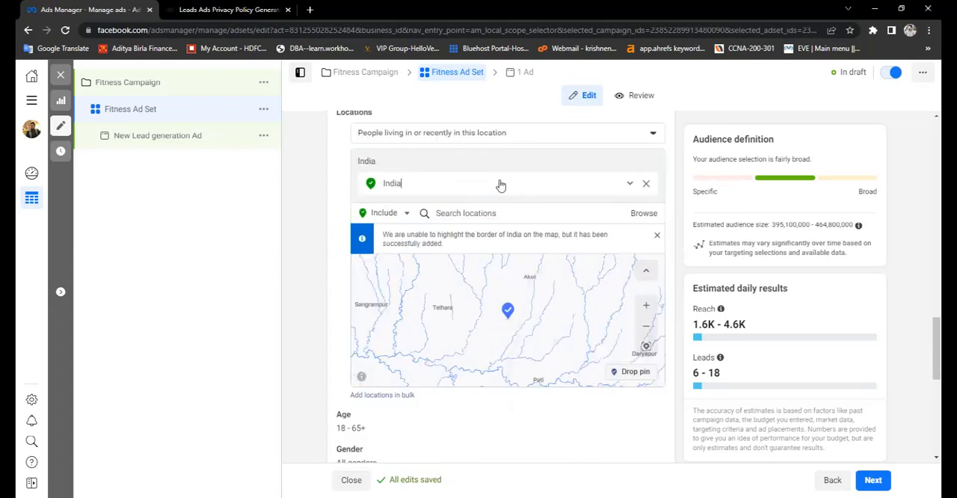
click(499, 214)
text(nepal)
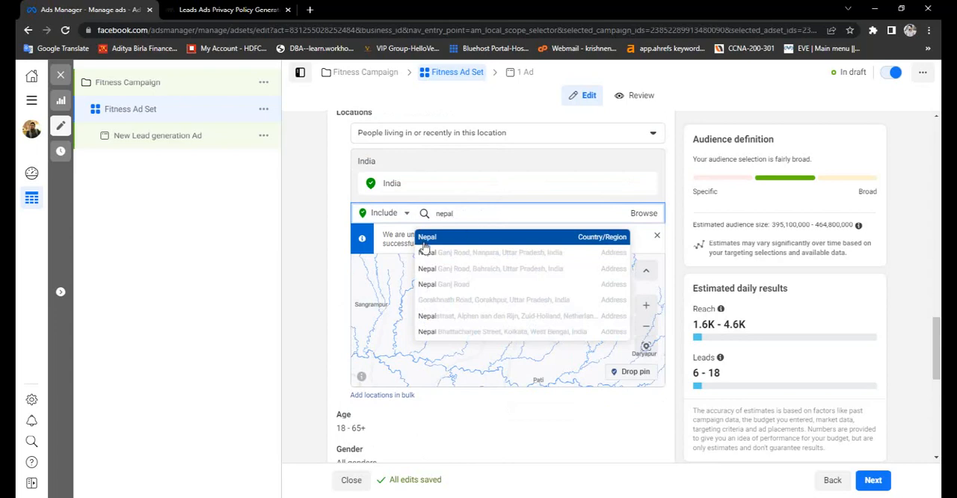
click(425, 237)
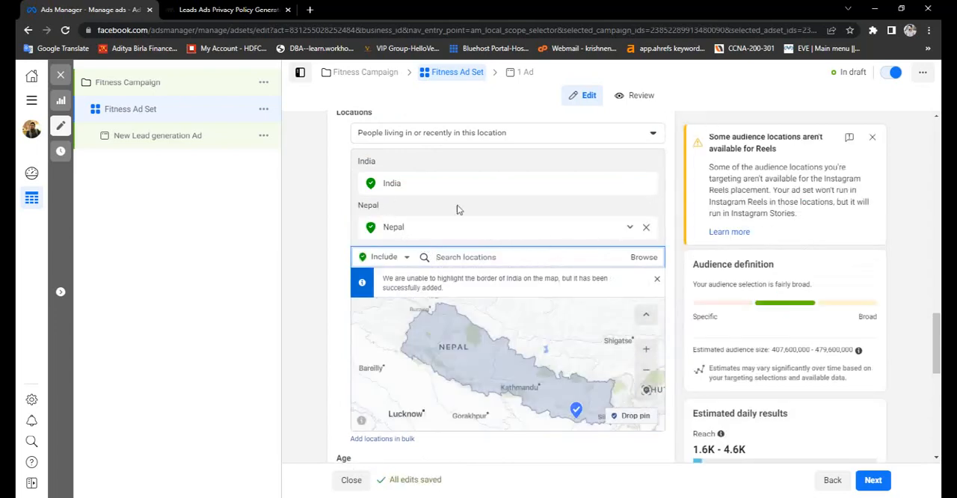
click(646, 227)
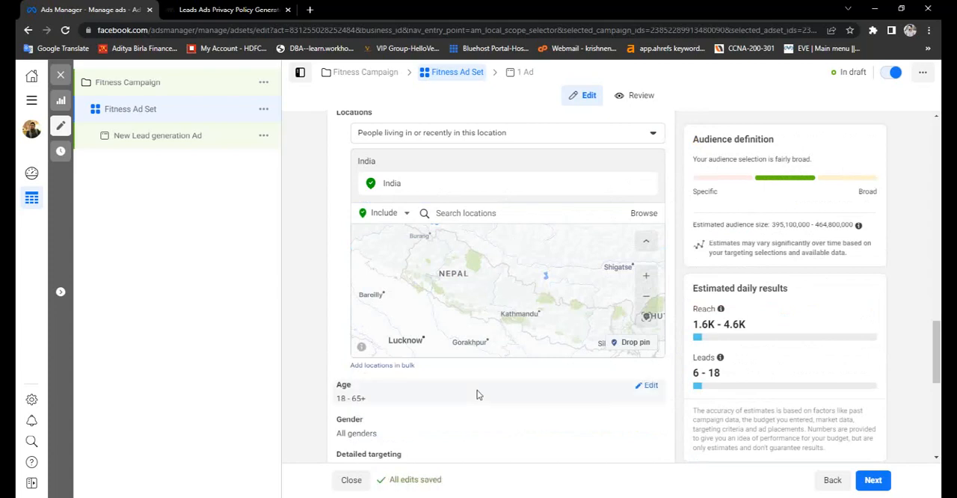
- Set the audience's maximum age to 50 and open the gender selection for editing
scroll(476, 394, down, 3)
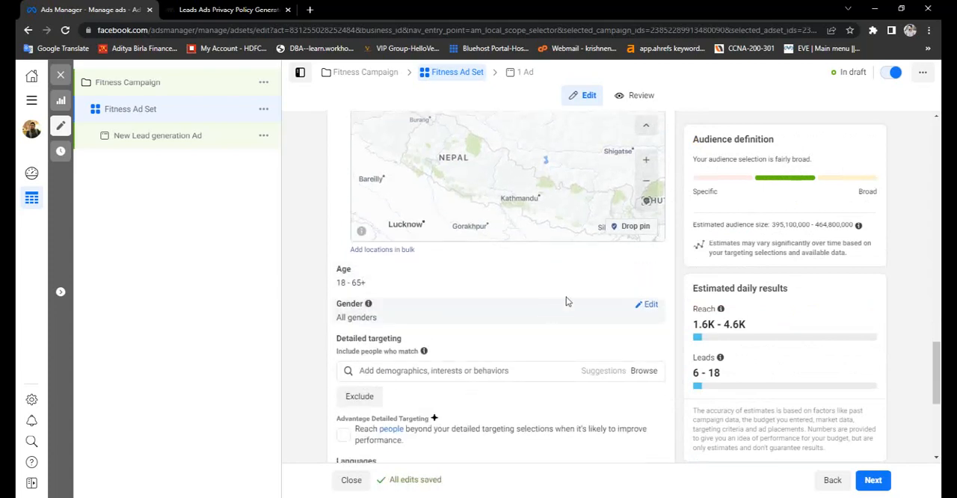
click(645, 271)
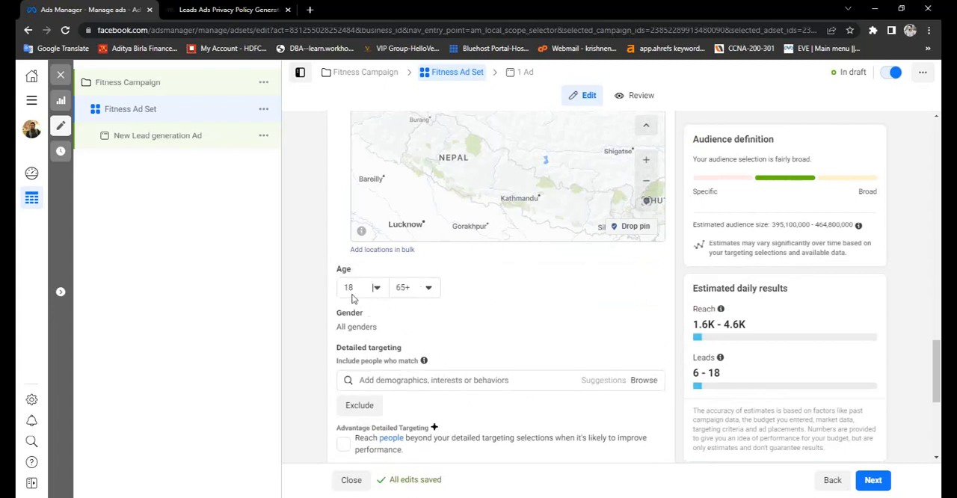
click(431, 289)
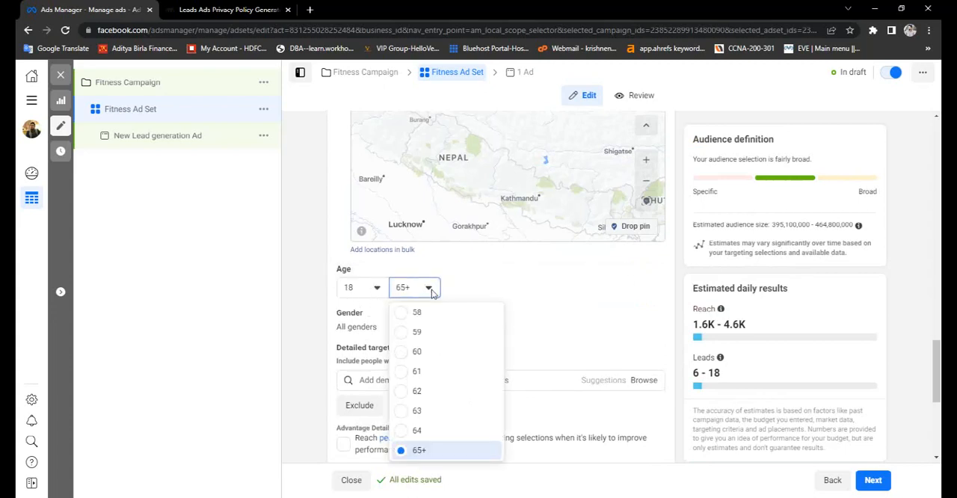
scroll(430, 356, up, 3)
scroll(431, 356, up, 3)
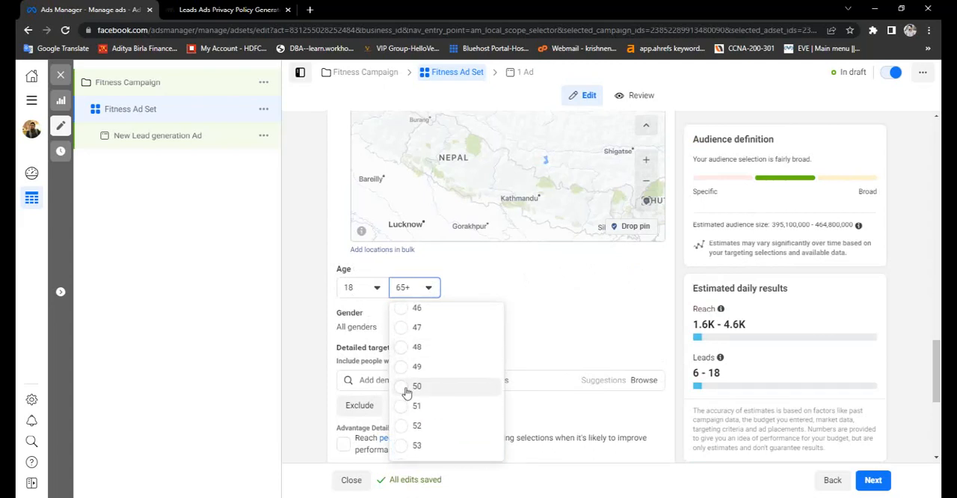
click(406, 388)
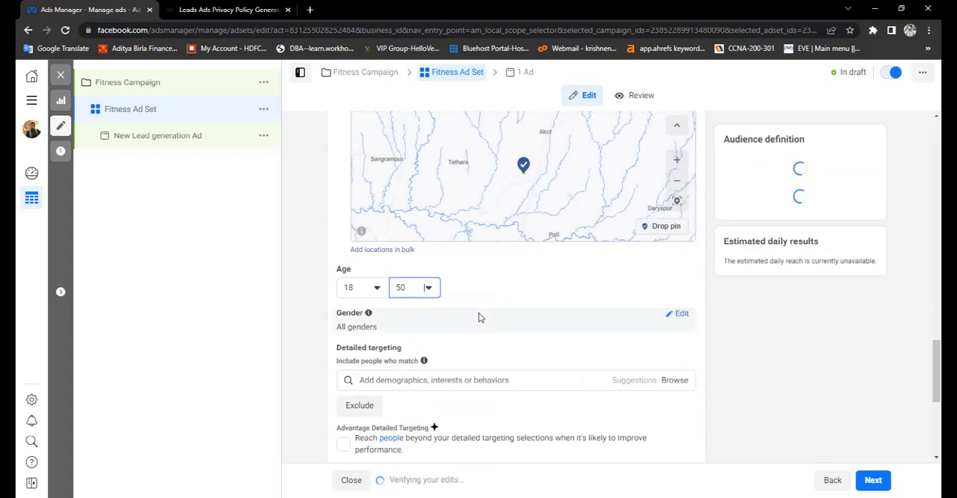
scroll(479, 317, down, 3)
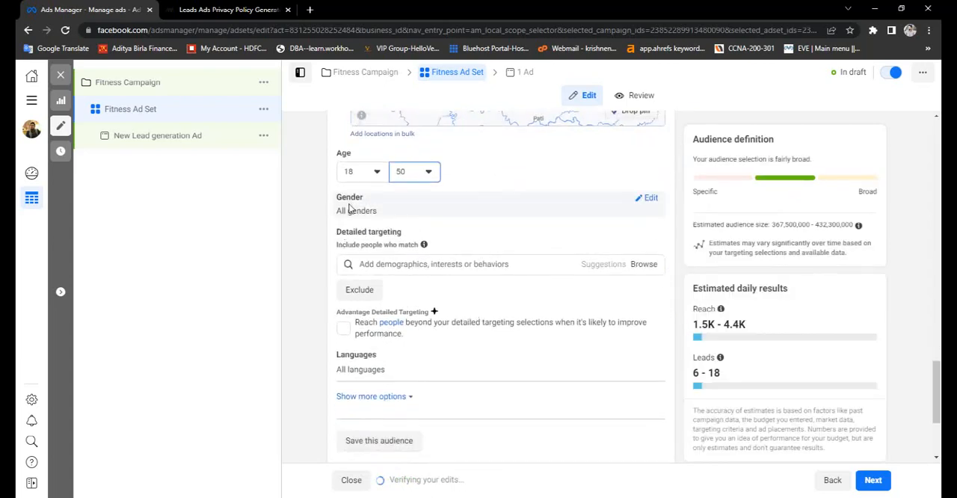
click(648, 201)
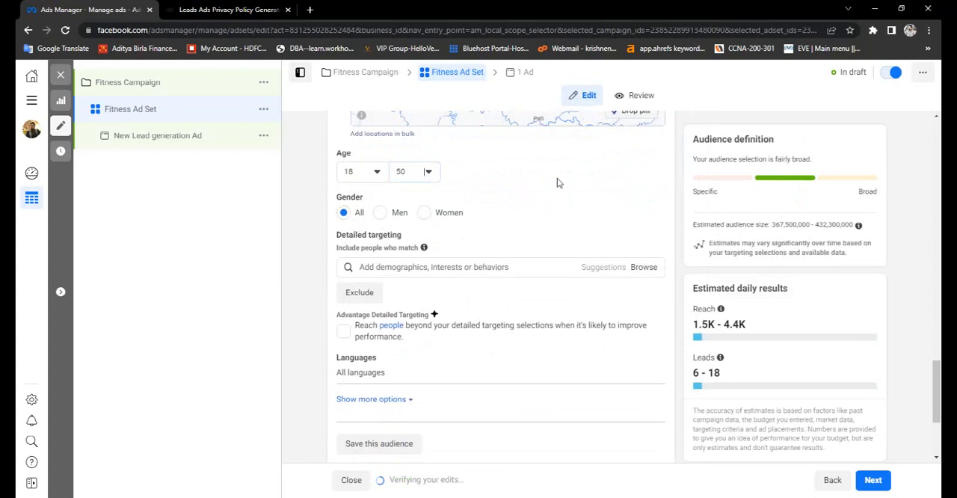
- Add the Physical fitness interest from the Fitness and wellness category to the audience's detailed targeting
scroll(513, 211, down, 2)
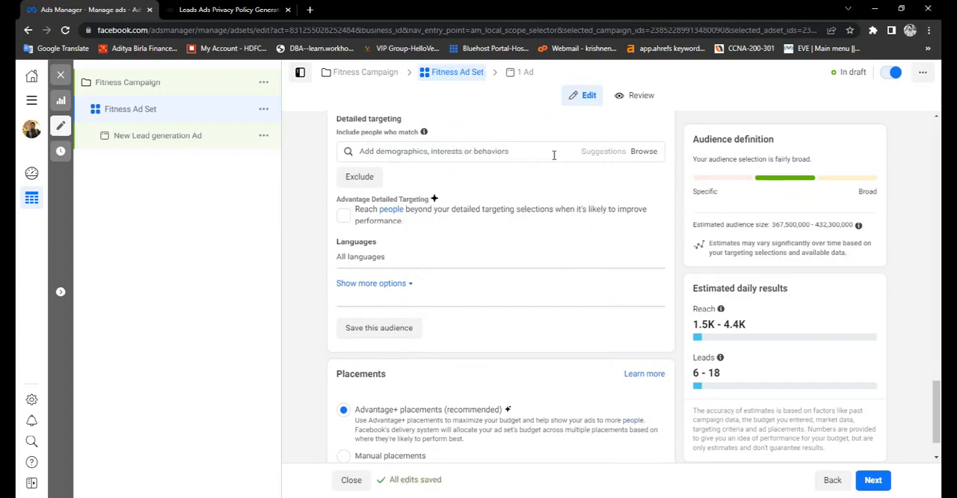
click(643, 152)
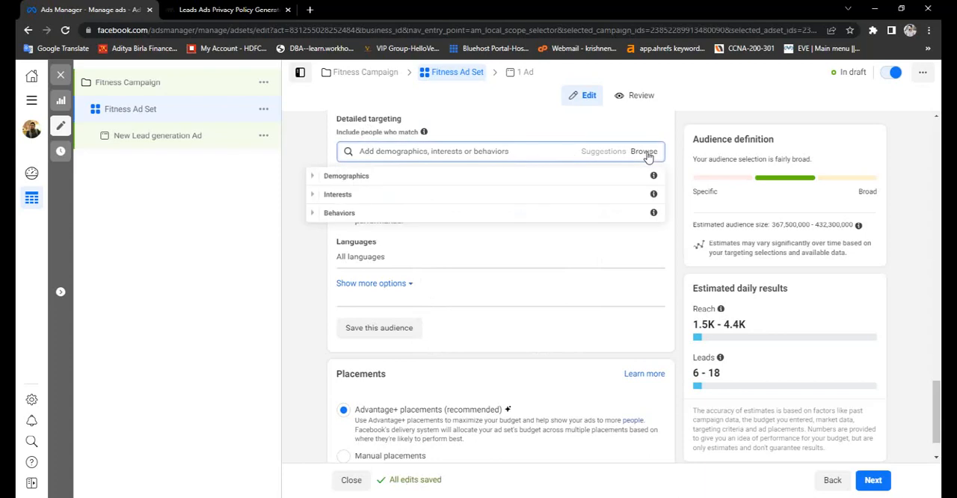
click(313, 196)
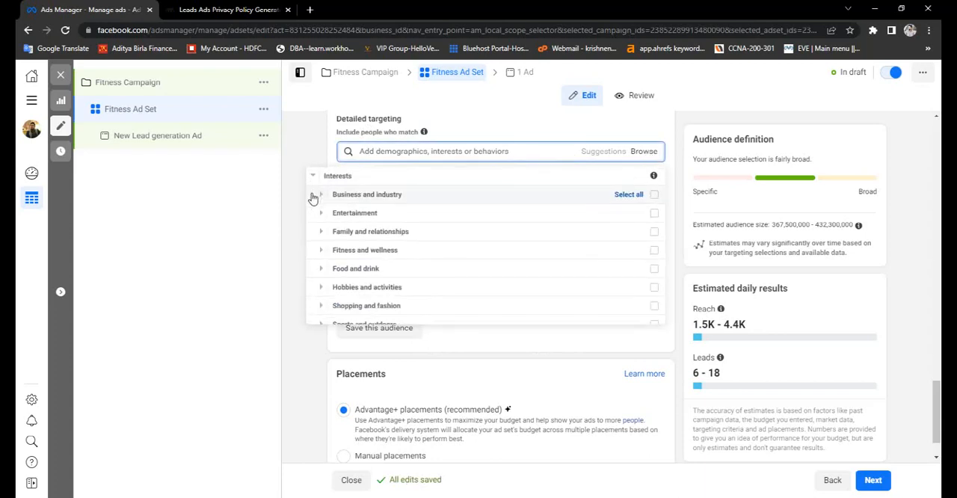
click(322, 254)
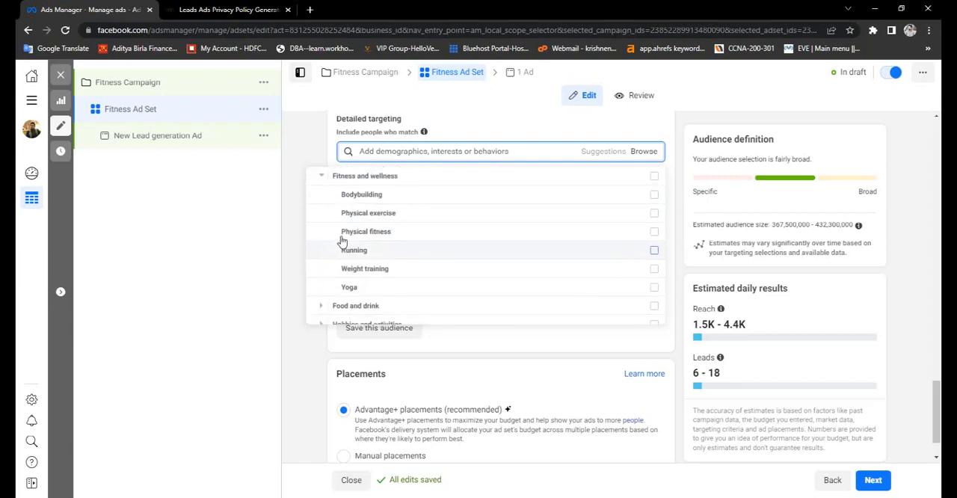
mouse_move(378, 199)
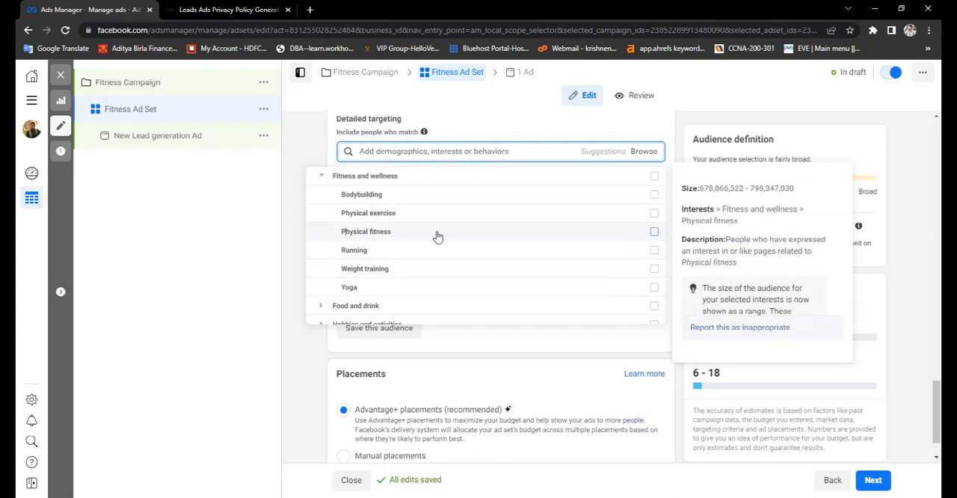
click(464, 236)
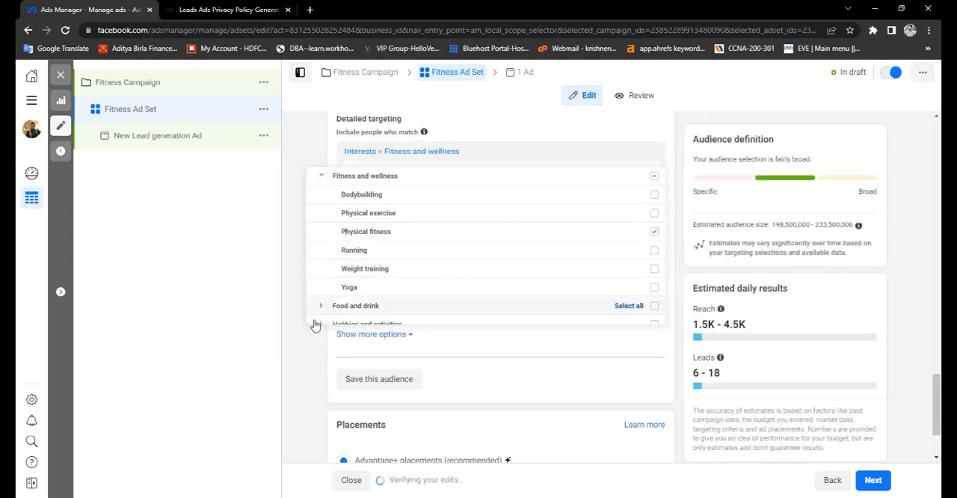
click(301, 356)
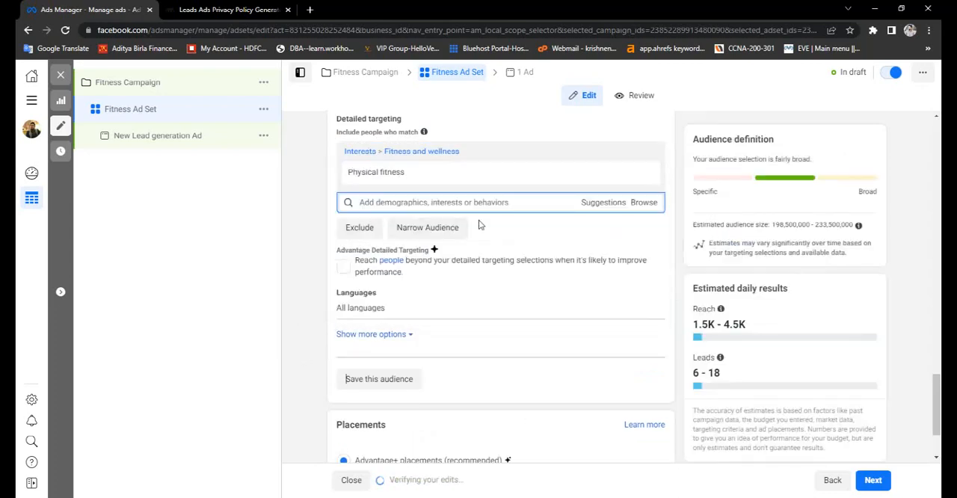
- Enable Advantage Detailed Targeting to reach people beyond the detailed targeting selections
key(ctrl+l)
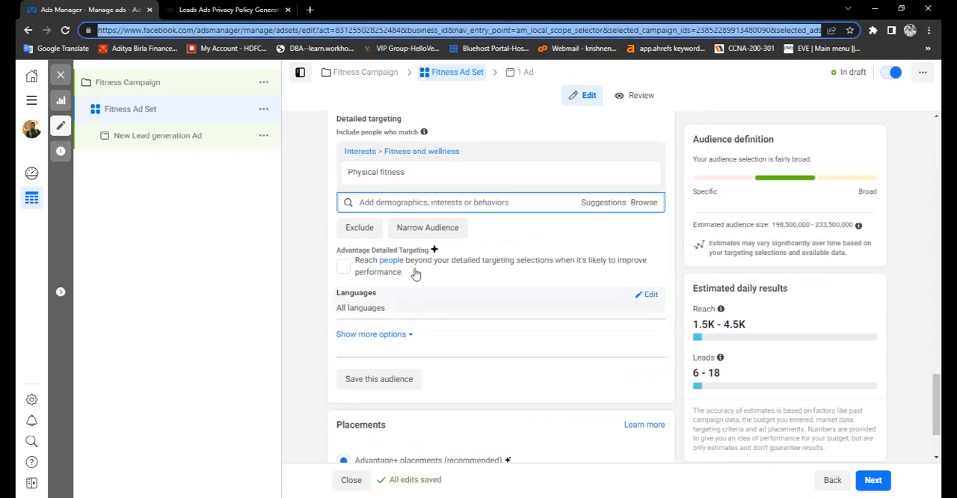
mouse_move(438, 184)
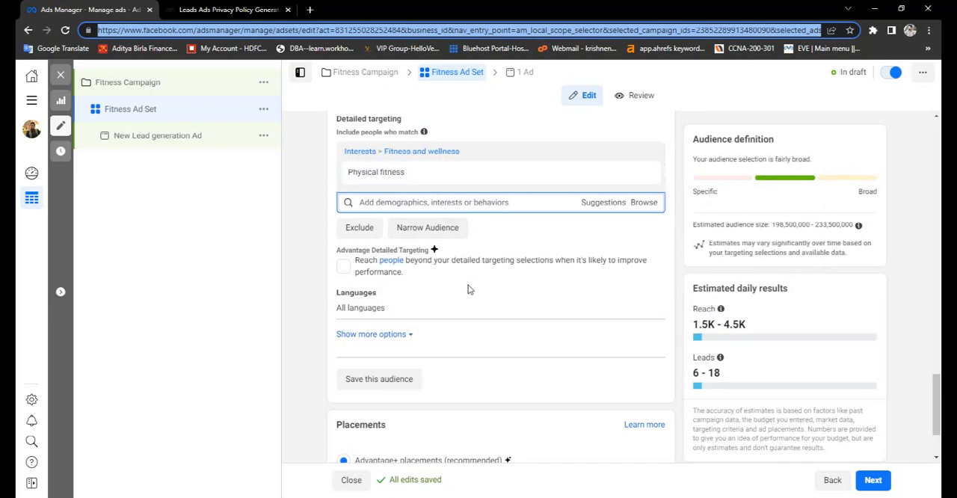
scroll(468, 289, down, 1)
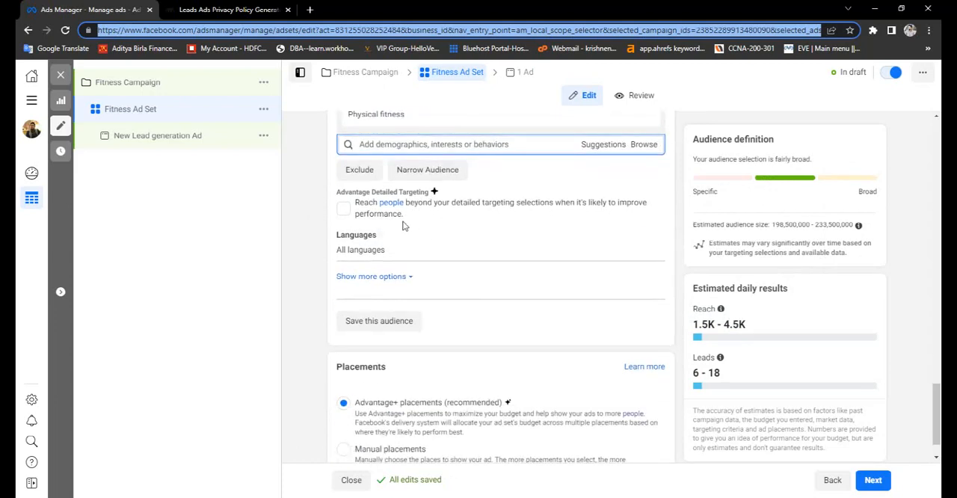
click(344, 210)
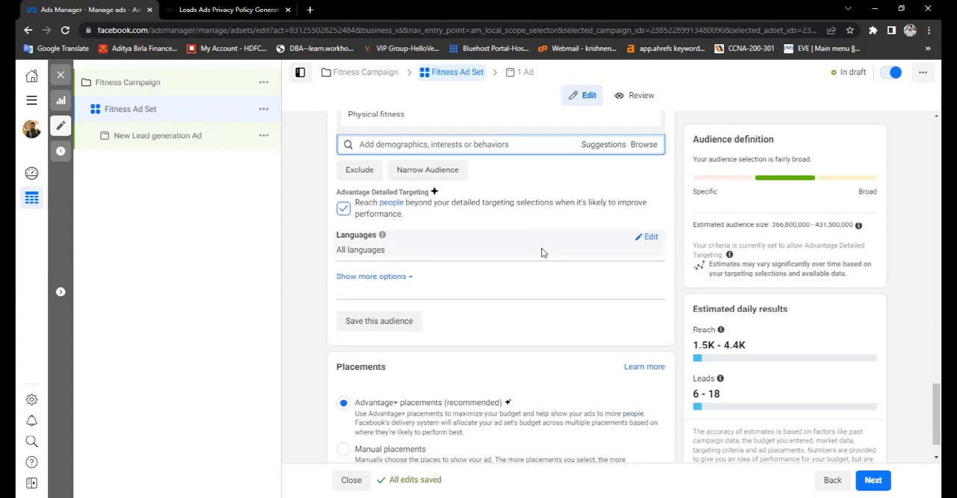
- Restrict the audience's languages to English (All)
scroll(553, 285, down, 1)
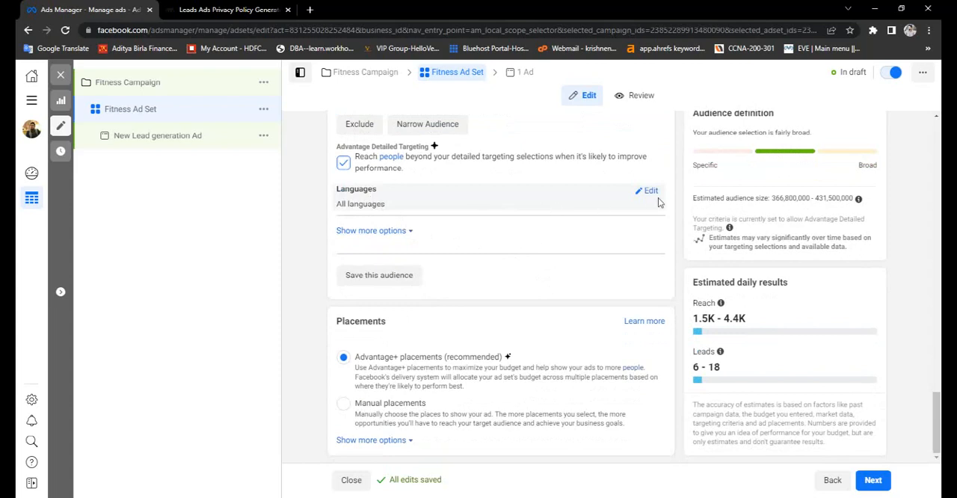
click(653, 192)
click(517, 207)
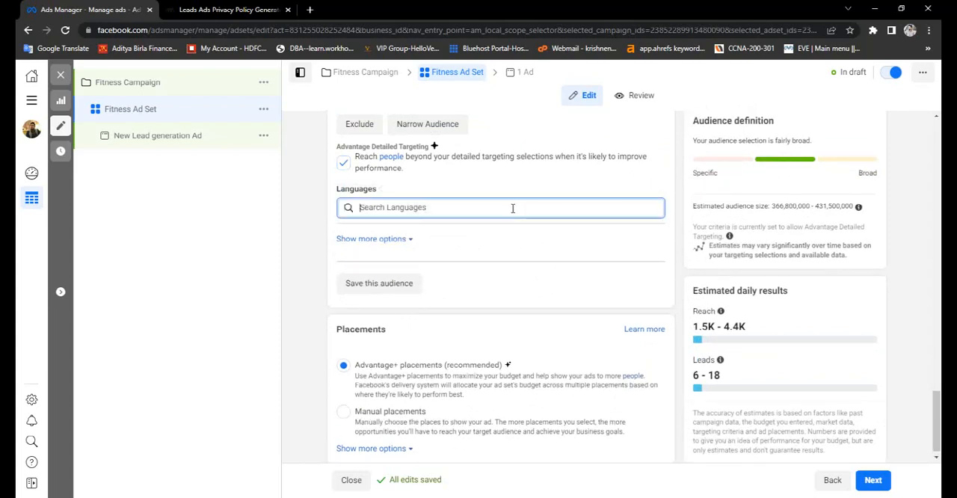
click(502, 184)
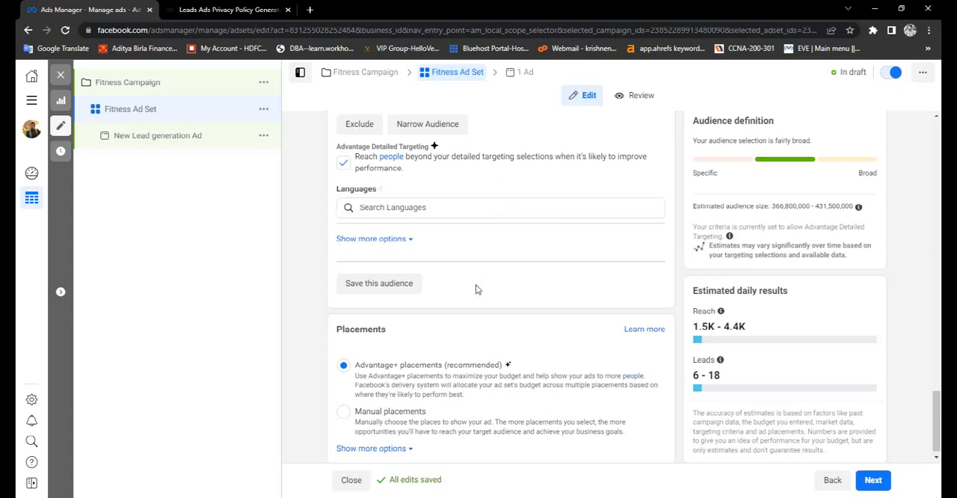
click(530, 210)
text(en)
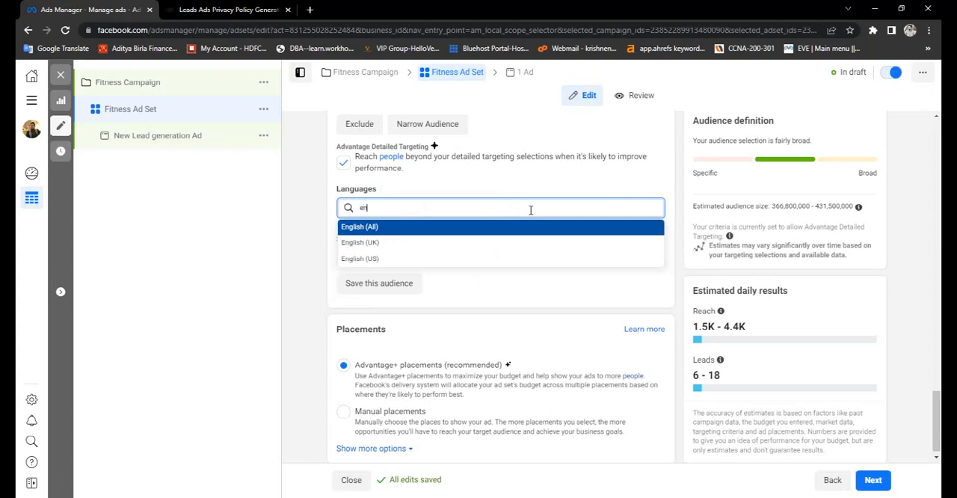
click(402, 227)
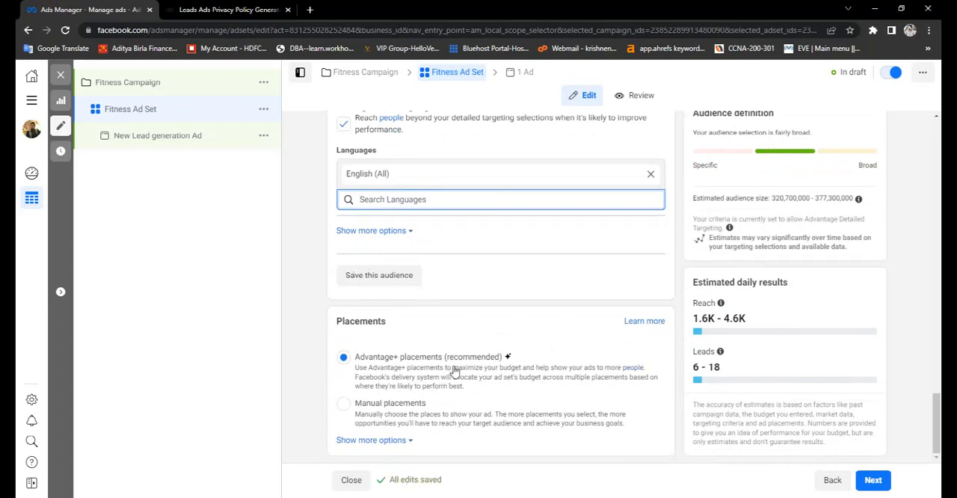
- Proceed to the ad level of the campaign and rename the ad as Fitness plan Ad
click(873, 483)
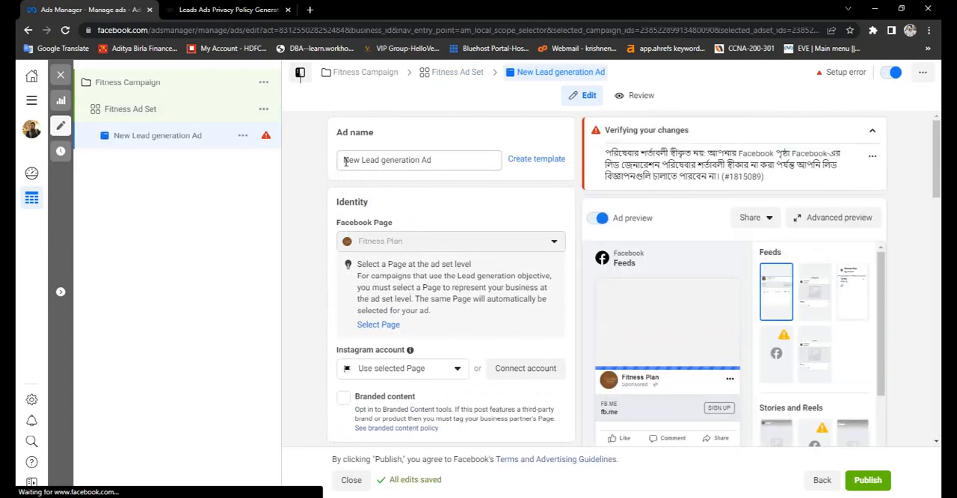
double_click(418, 159)
shift+click(340, 159)
text(Fitness )
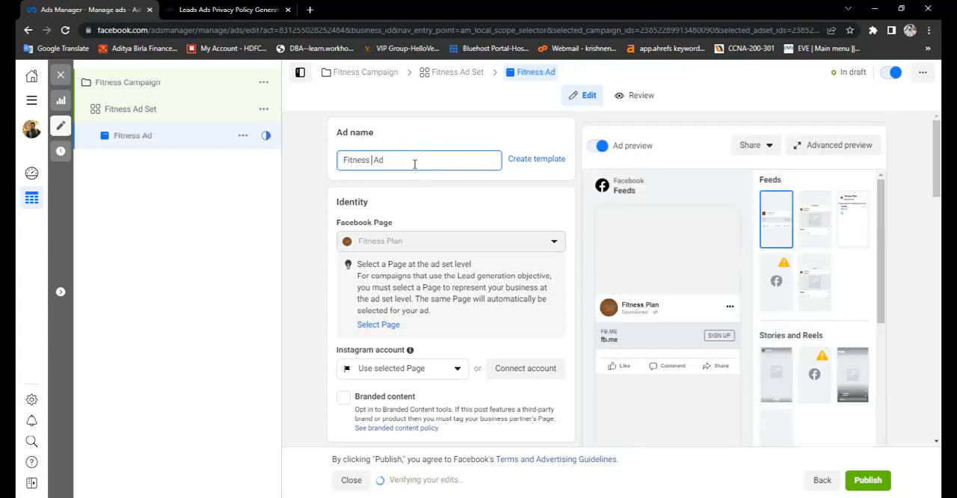
text(plan)
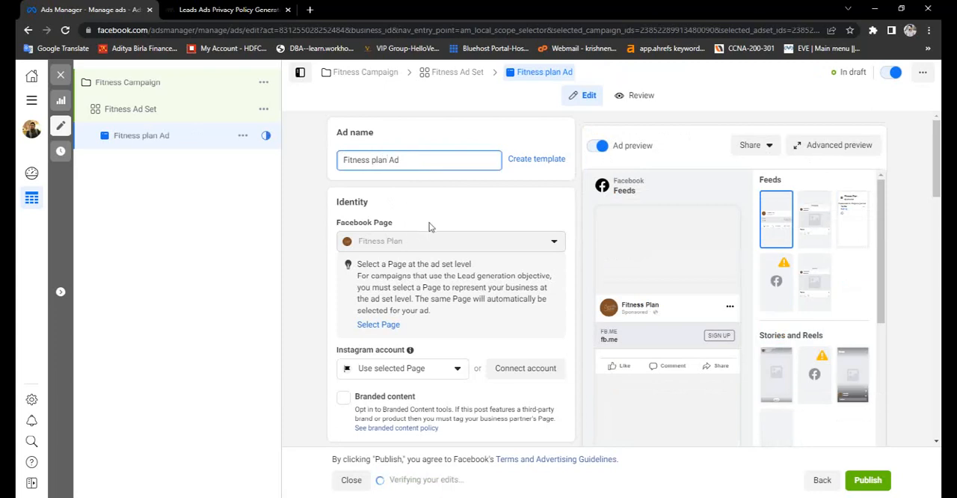
- Look over the ad's identity settings and check the choices available for the Instagram account
scroll(412, 272, down, 1)
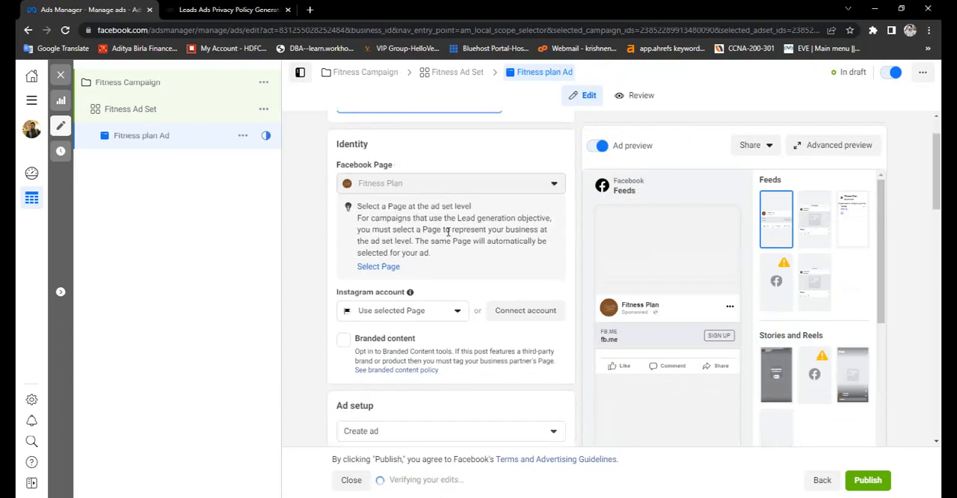
scroll(409, 190, down, 1)
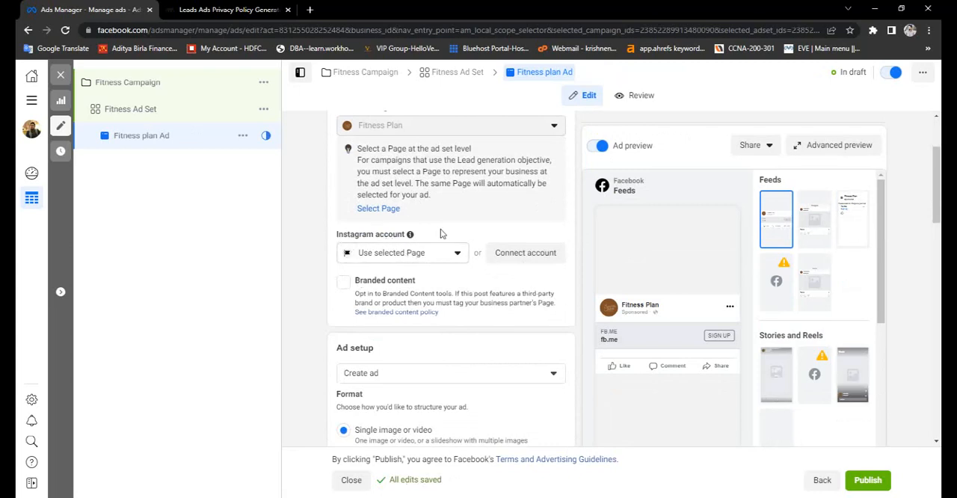
scroll(440, 234, up, 2)
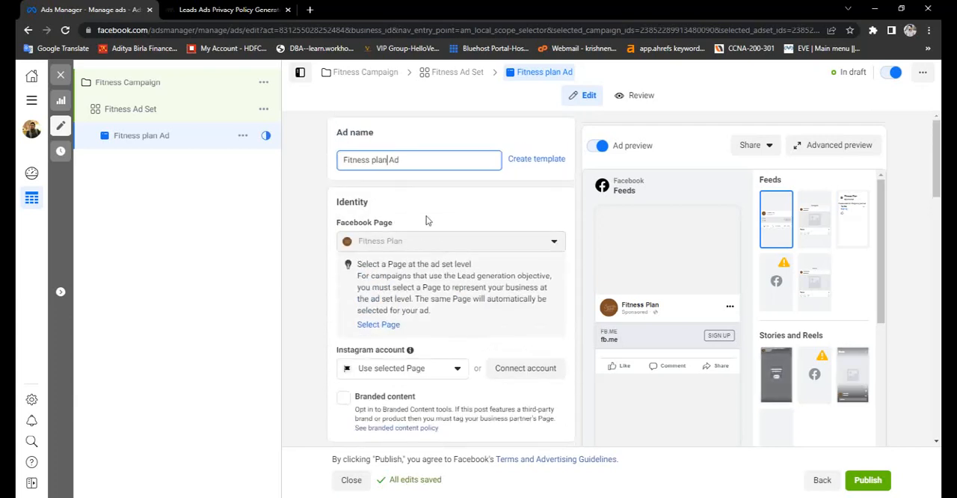
scroll(427, 221, down, 3)
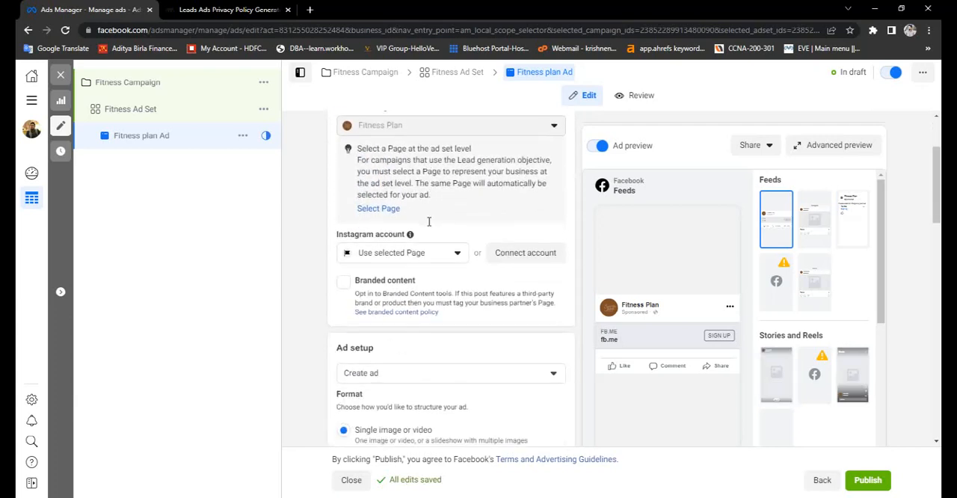
click(456, 255)
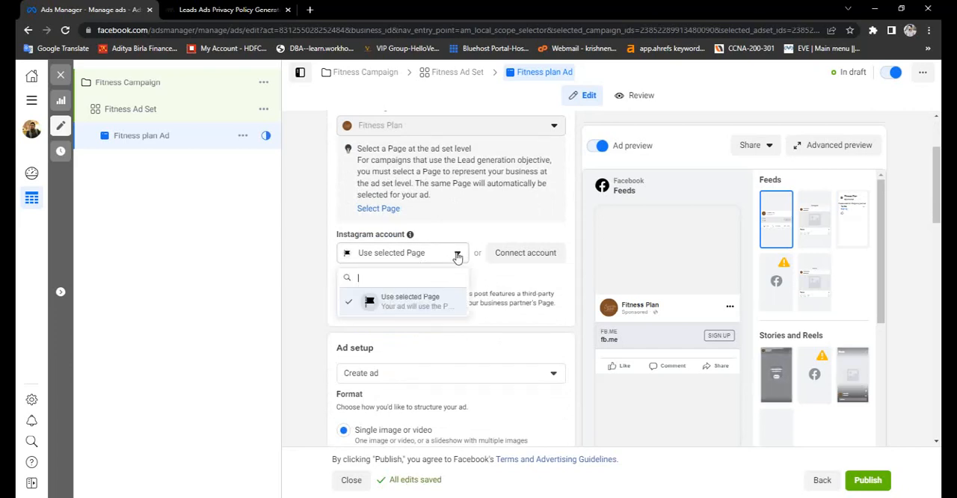
click(485, 212)
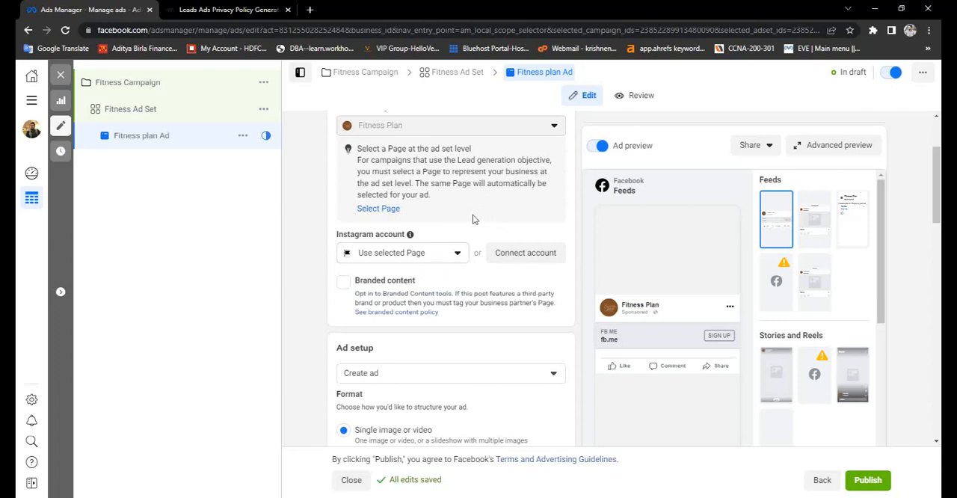
- Try the Carousel format in the ad setup, and switch back to Single image or video
scroll(473, 214, down, 3)
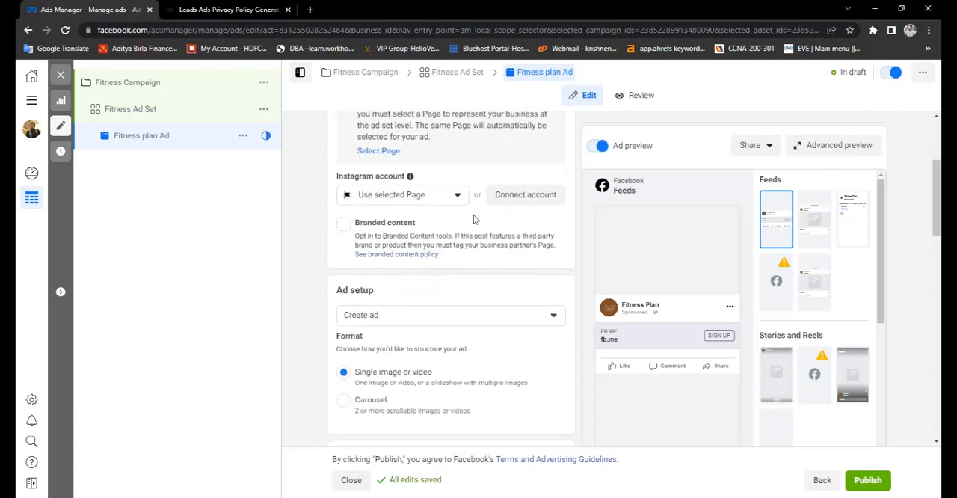
scroll(474, 215, down, 1)
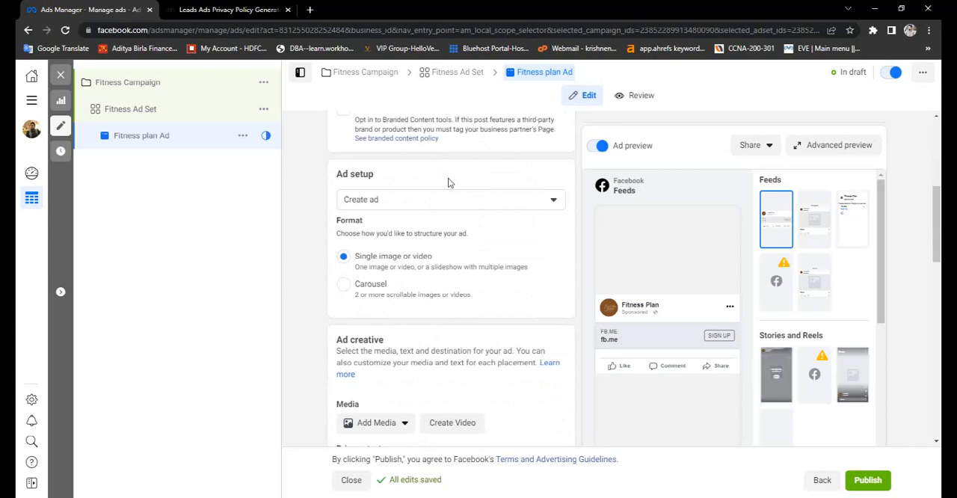
scroll(449, 182, down, 1)
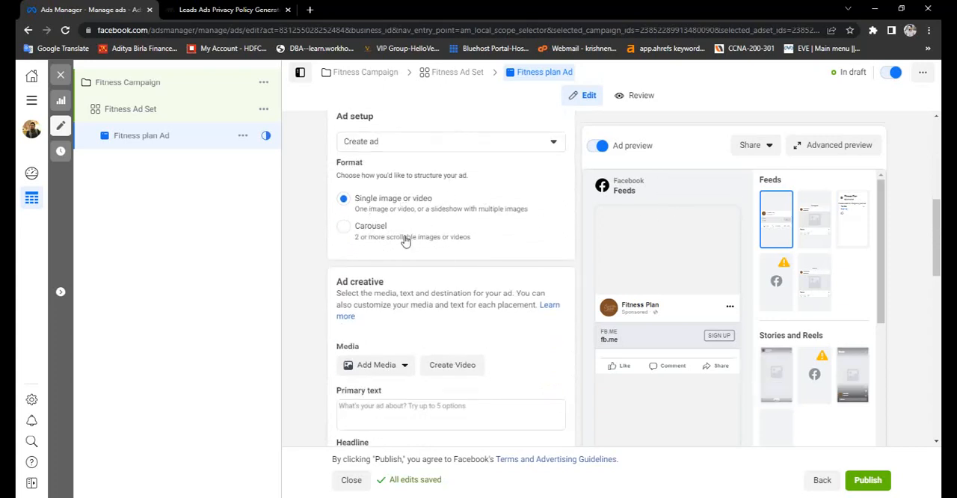
scroll(631, 209, down, 1)
scroll(631, 209, up, 2)
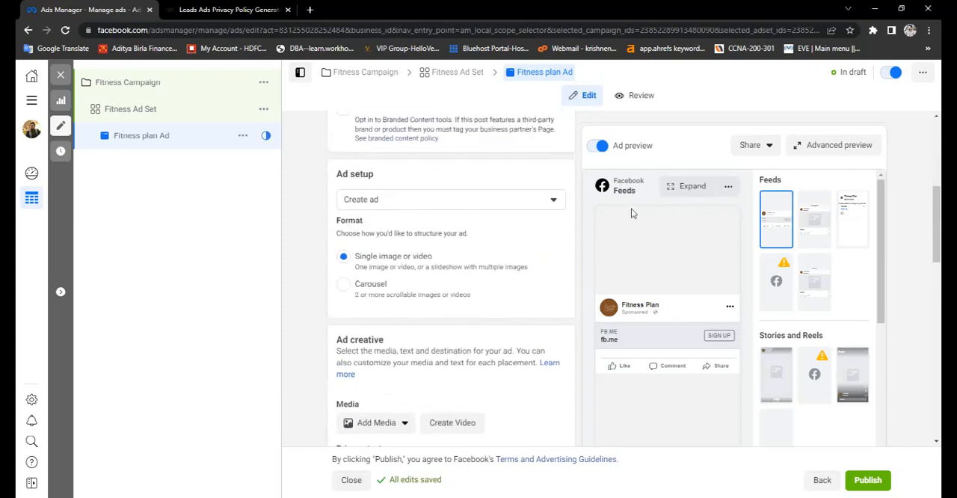
click(343, 286)
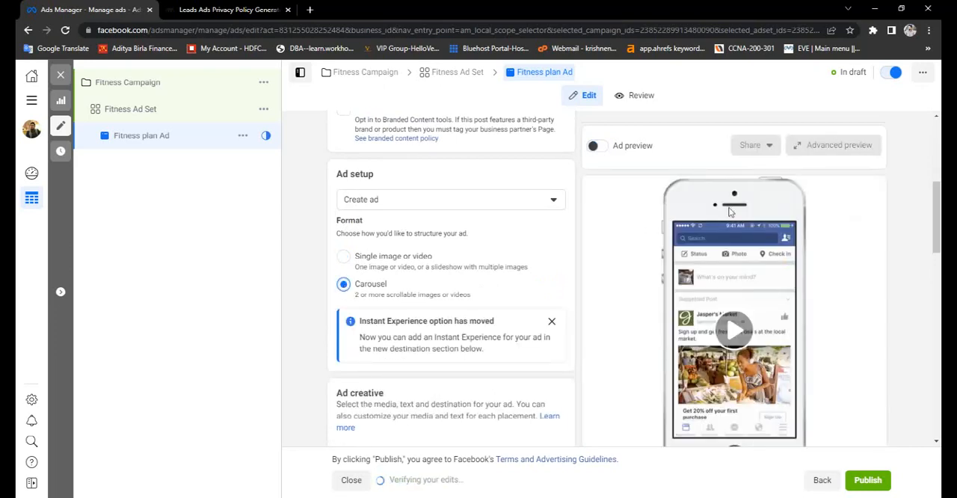
scroll(729, 212, down, 1)
scroll(730, 220, up, 2)
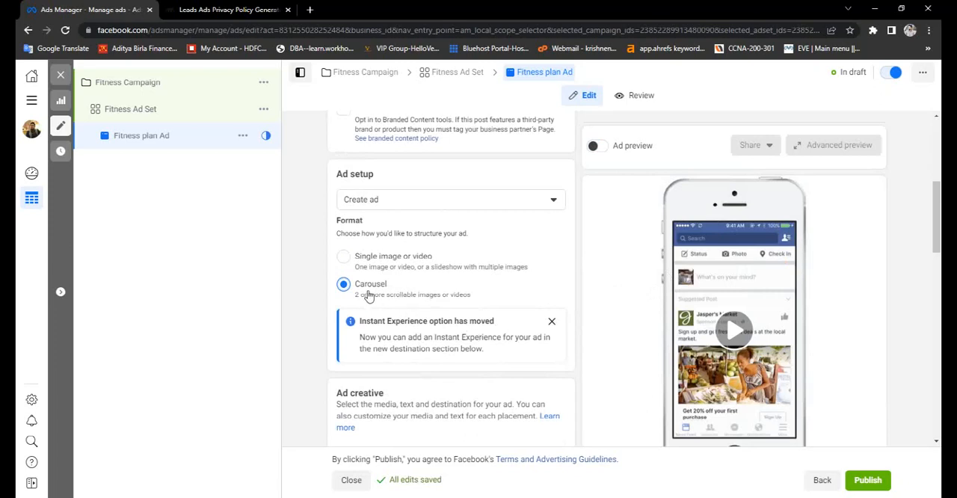
click(348, 257)
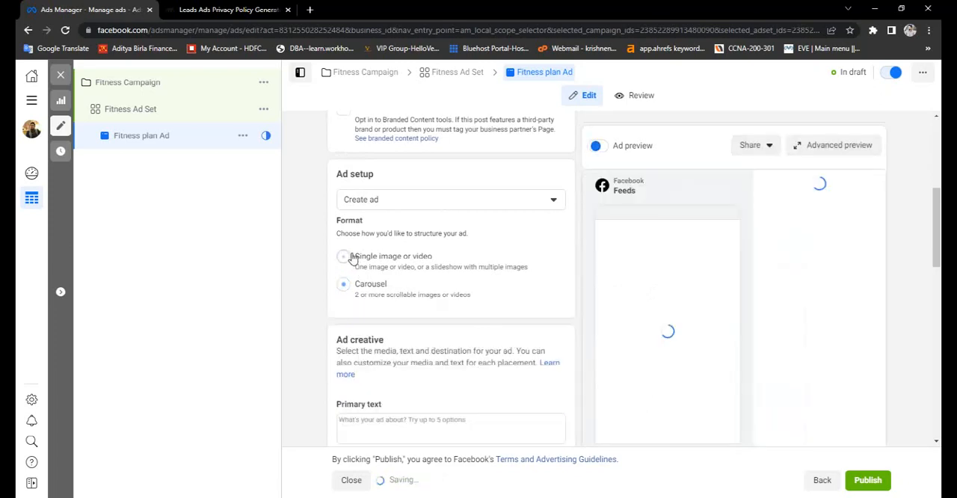
- Examine the ad creative's media, primary text, headline and description fields
scroll(516, 250, down, 1)
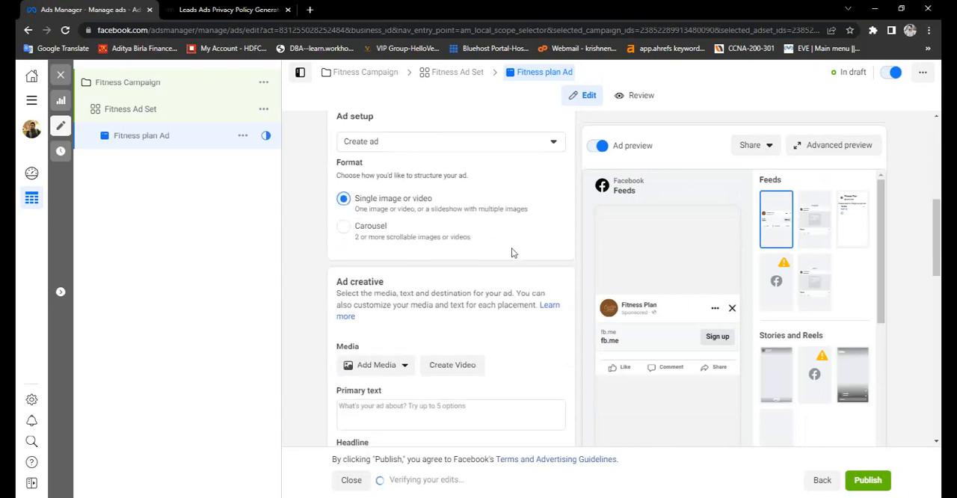
scroll(506, 255, down, 1)
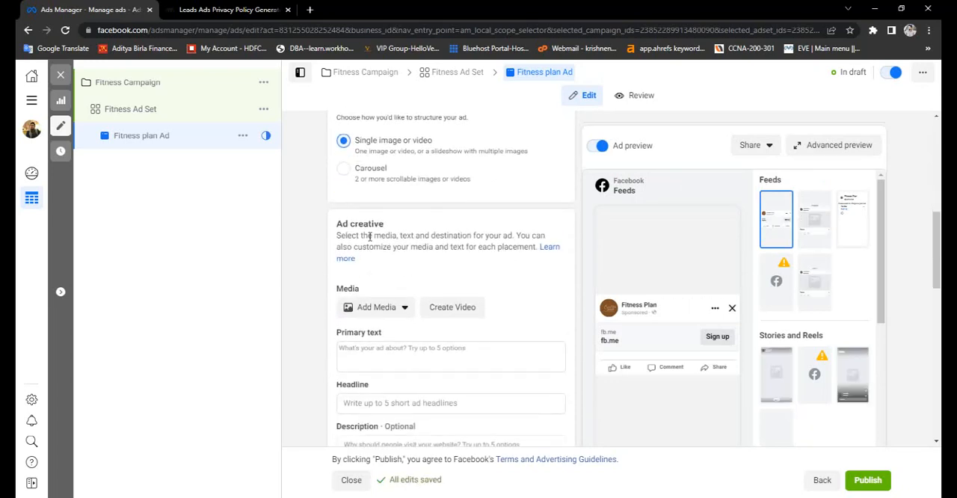
scroll(384, 247, down, 1)
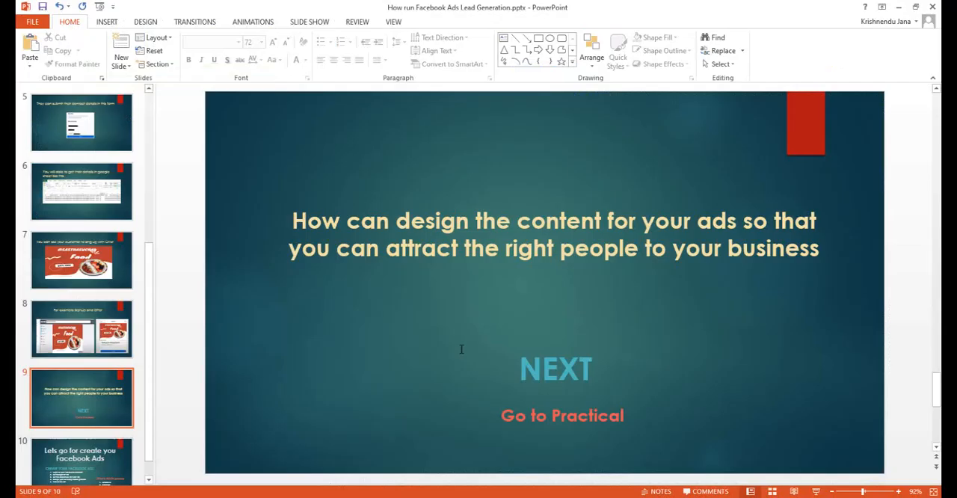
- Switch to the PowerPoint presentation and show slide 10 with the ad creation steps and the ACCA process
key(Down)
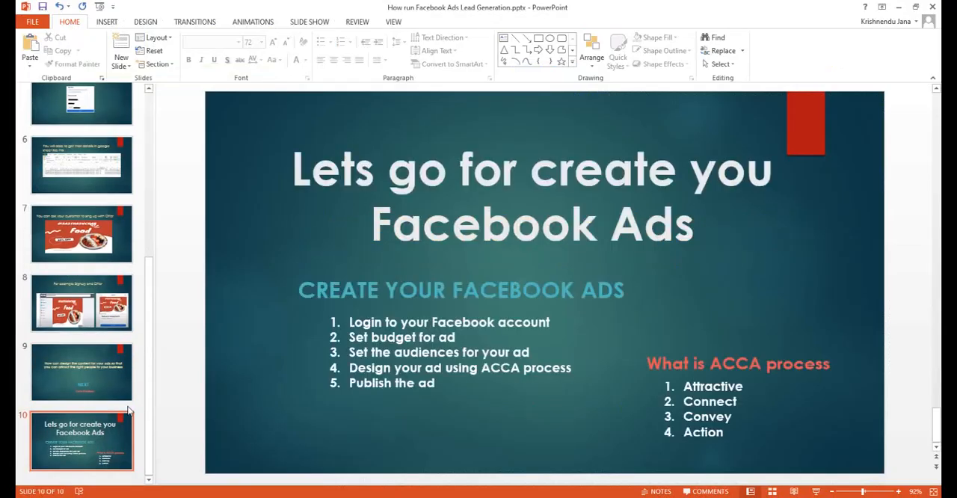
click(101, 442)
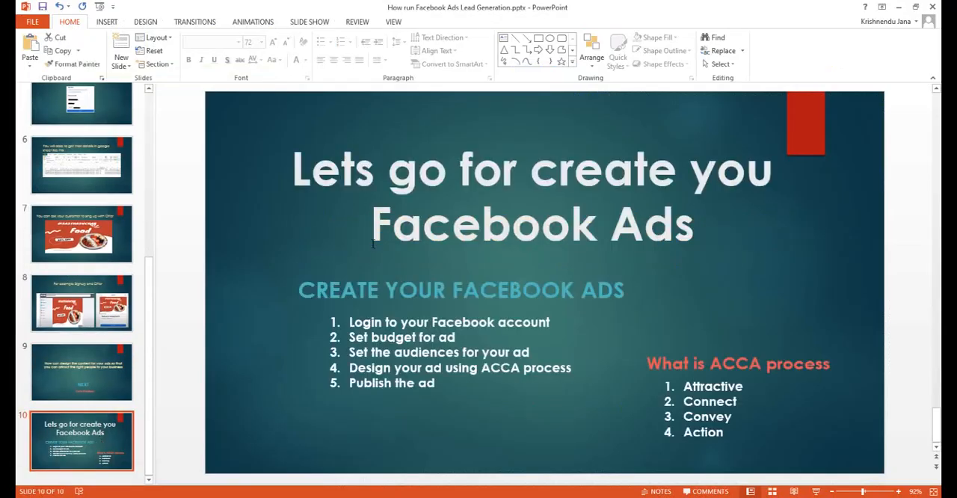
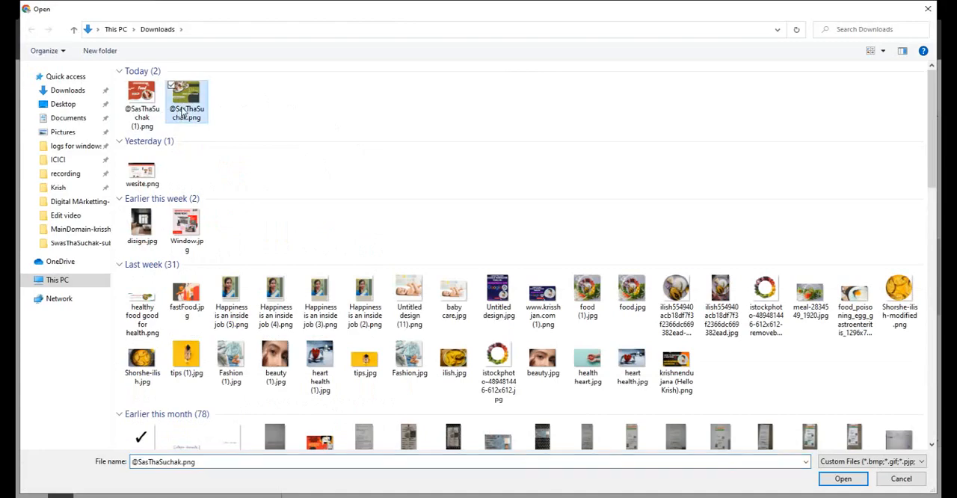
click(836, 480)
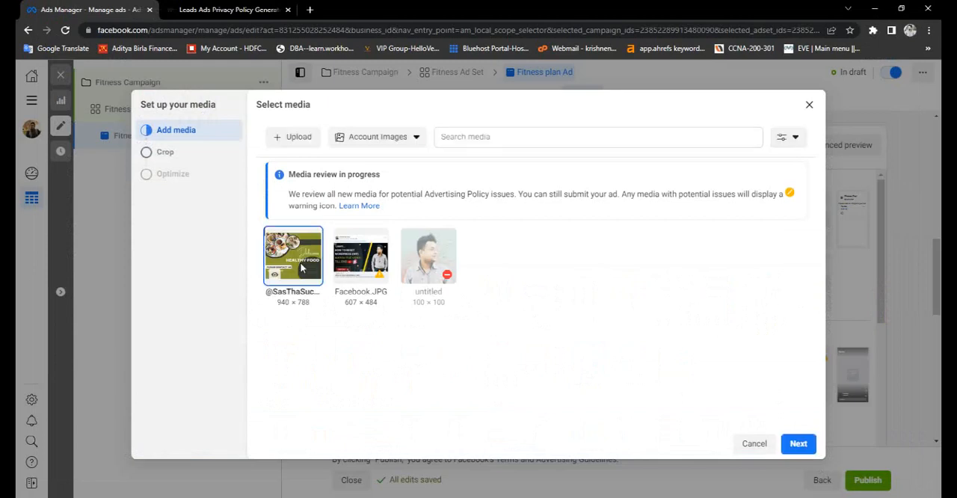
click(811, 451)
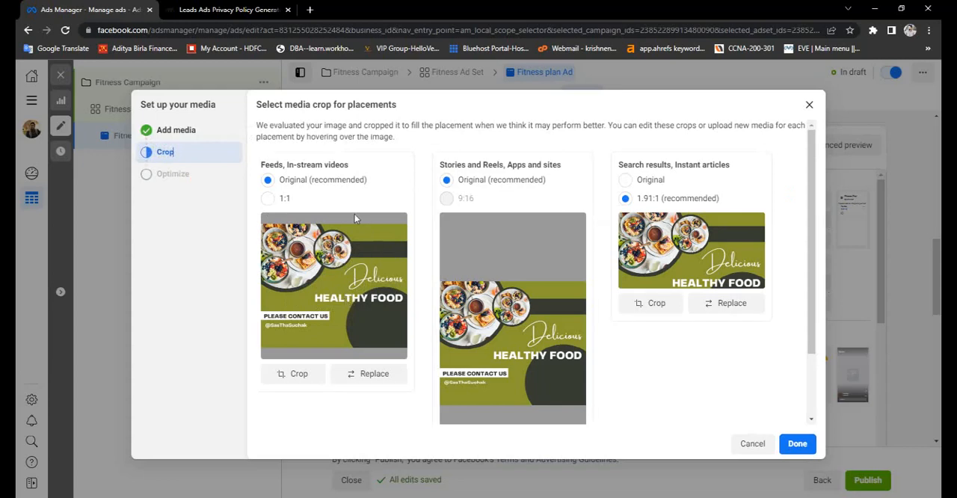
click(269, 199)
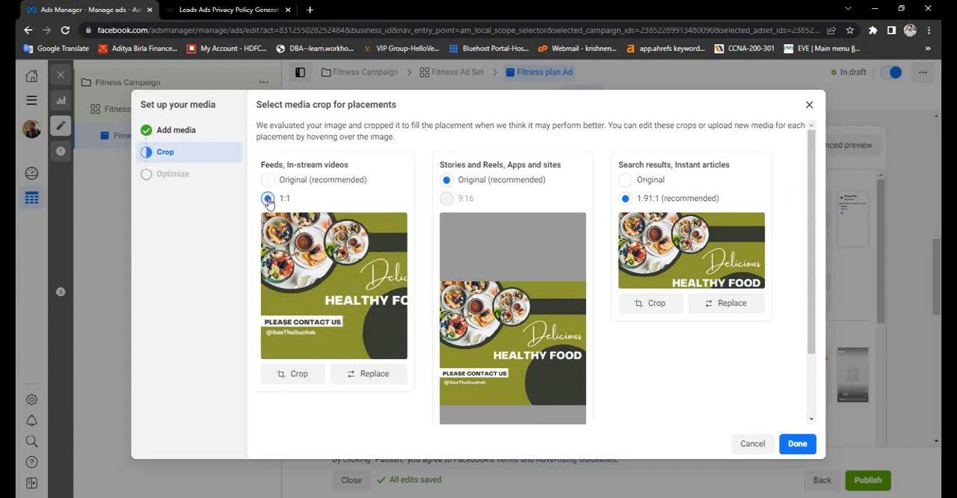
click(269, 180)
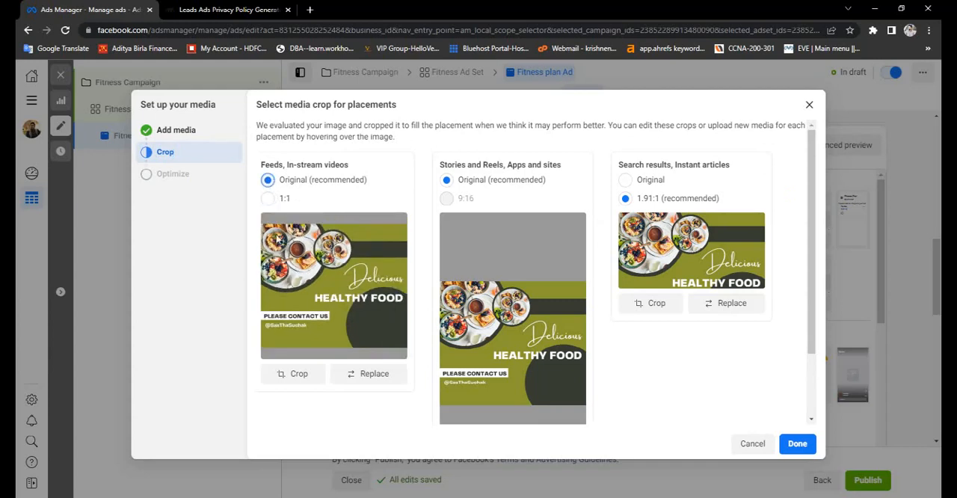
click(268, 199)
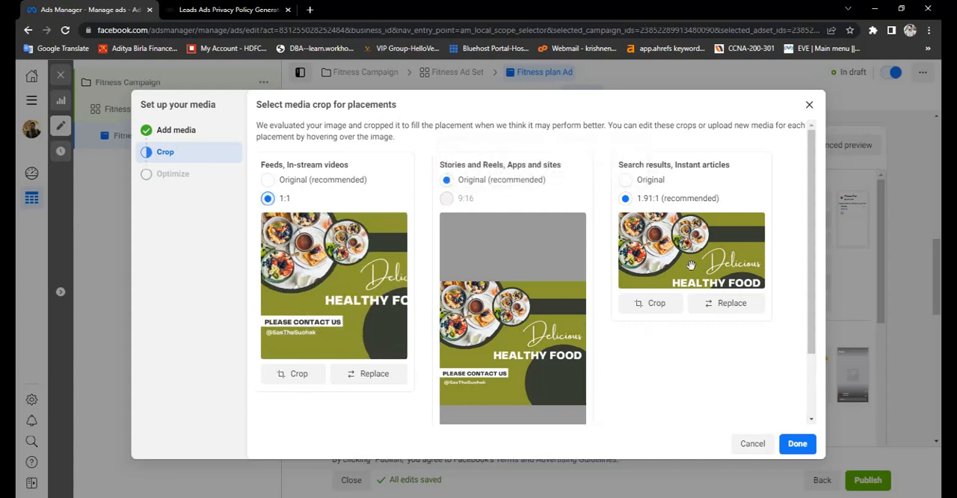
- Crop the Search results, Instant articles image at 1.91:1 so it spans the food plates down to "PLEASE CONTACT US", and finish the media setup
click(625, 181)
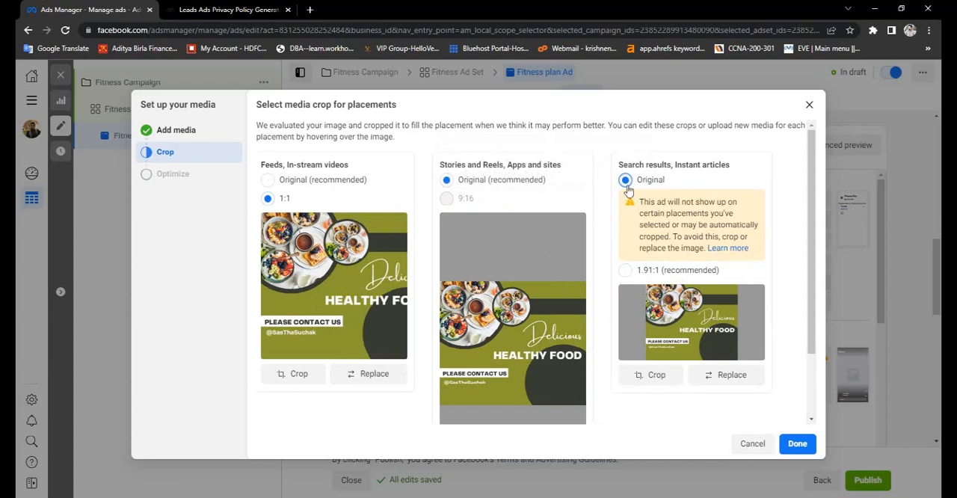
scroll(764, 259, down, 1)
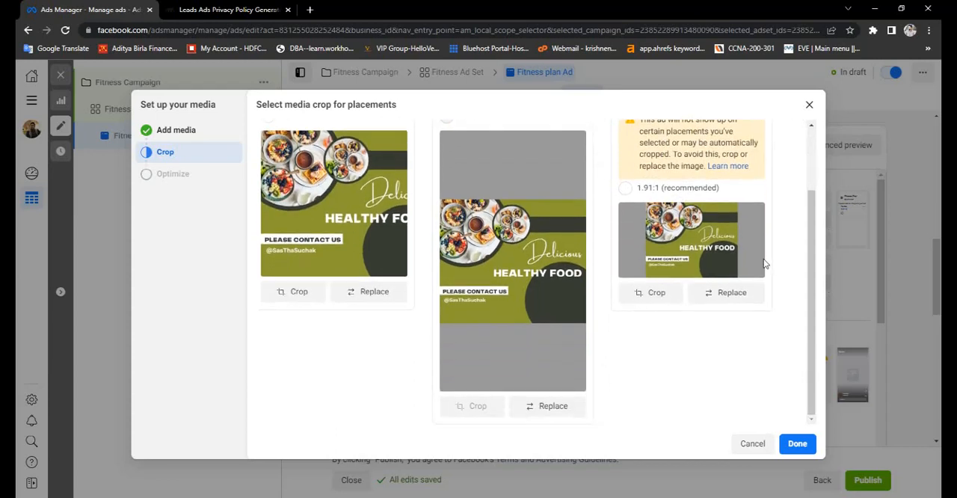
scroll(764, 259, up, 1)
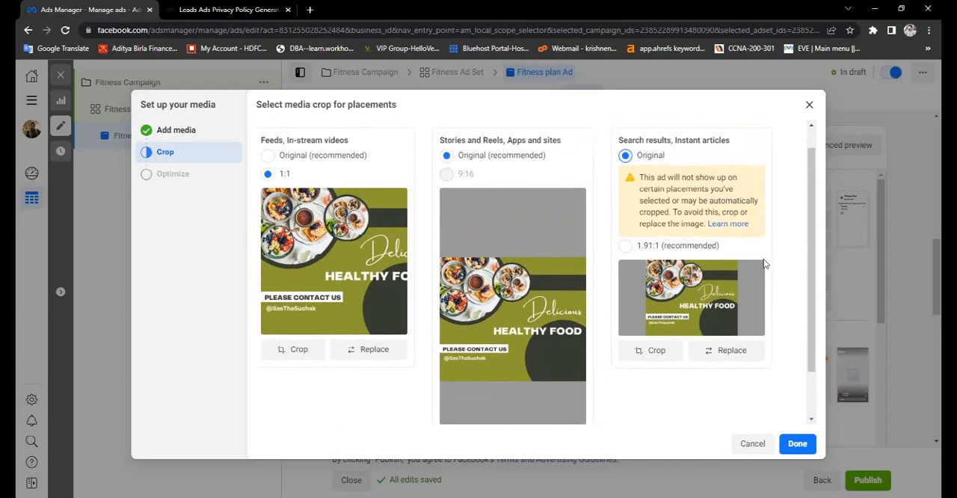
click(651, 351)
mouse_move(511, 268)
mouse_down()
mouse_move(511, 247)
mouse_move(510, 282)
mouse_move(508, 264)
mouse_up()
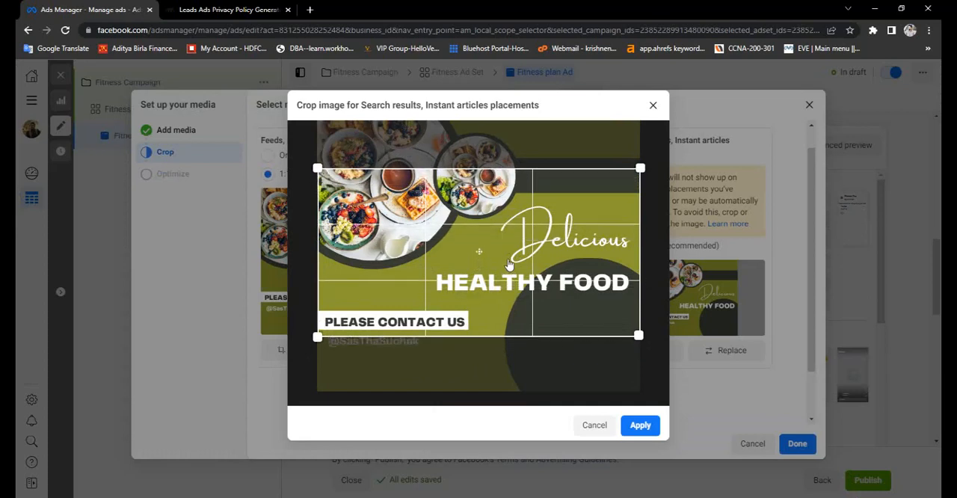
click(639, 424)
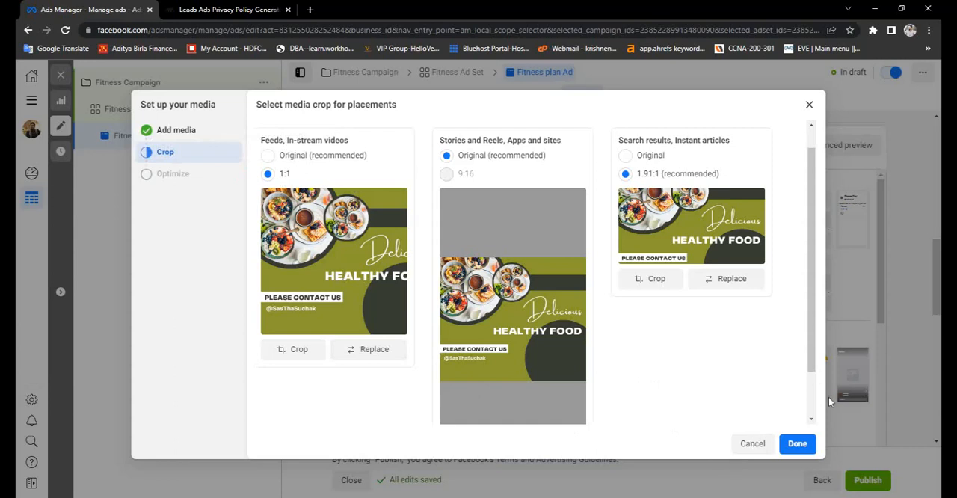
click(796, 445)
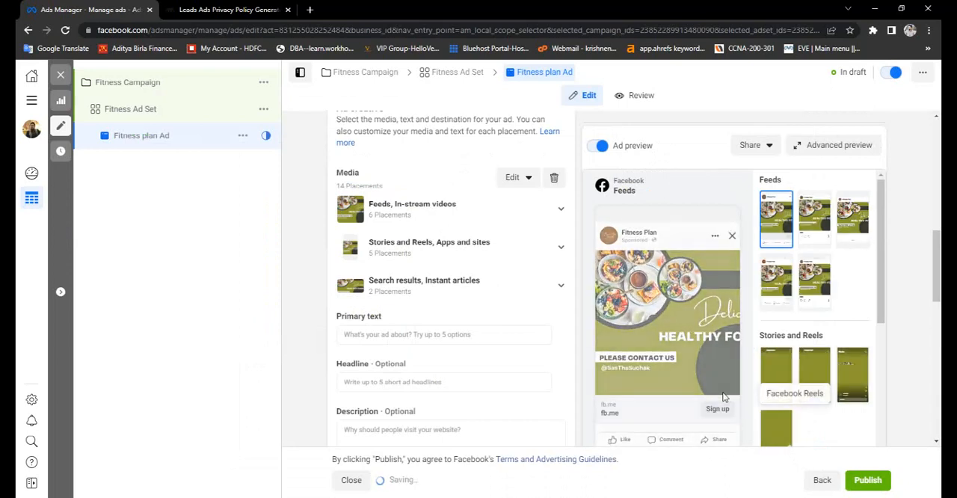
- Paste the copied paragraph beginning "An exercise plan acts as a 'roadmap'" as the ad's primary text
scroll(463, 325, down, 1)
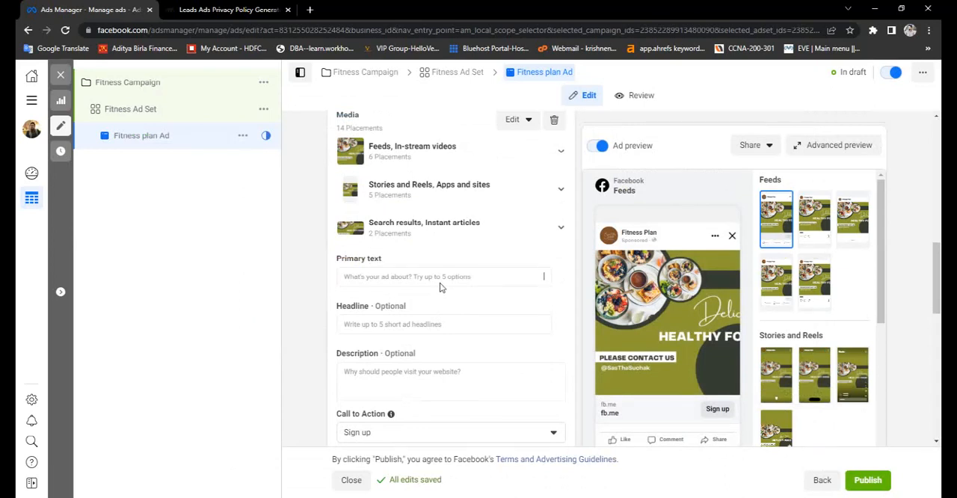
key(ctrl+v)
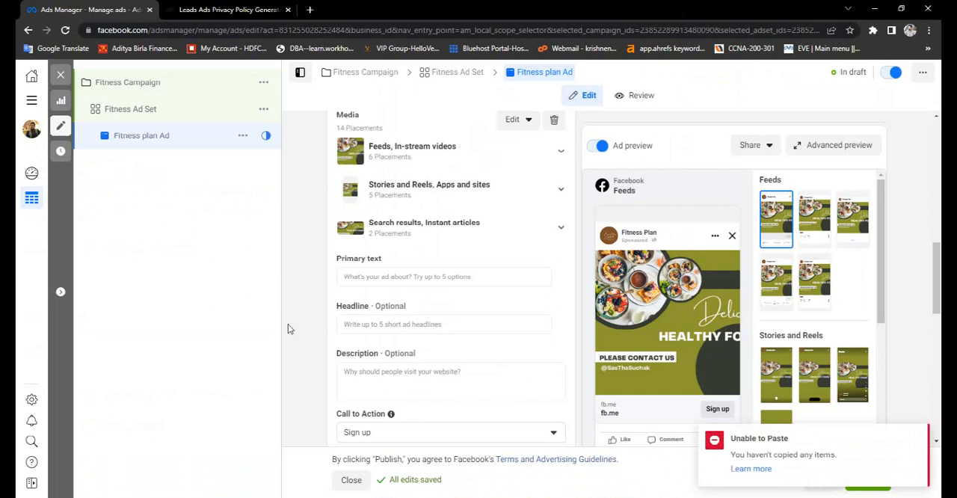
click(364, 275)
text(An exercise plan acts as a 'roadmap' that clearly identifies the steps you need to take to reach your desired destination. Without a plan you will be relying on a lot of luck to get you where you want to be. When you are setting goals, make sure that they are realistic and achievable.)
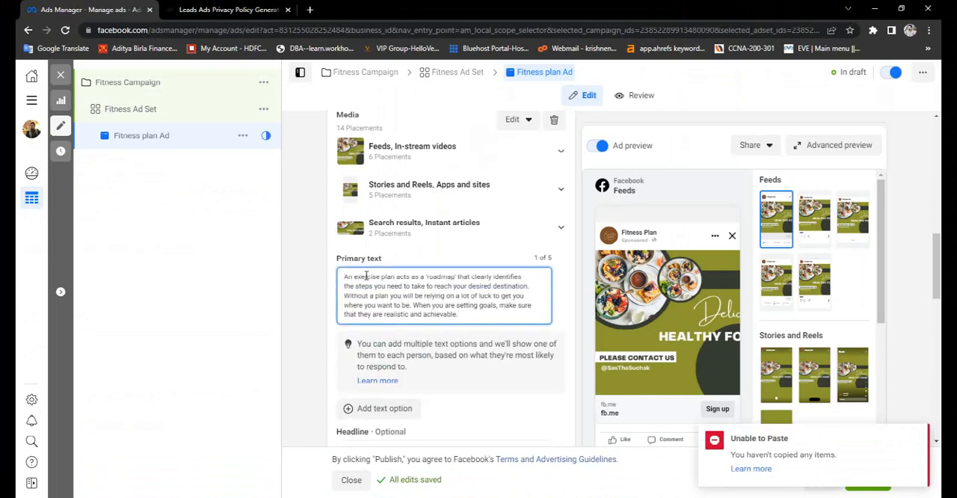
click(295, 352)
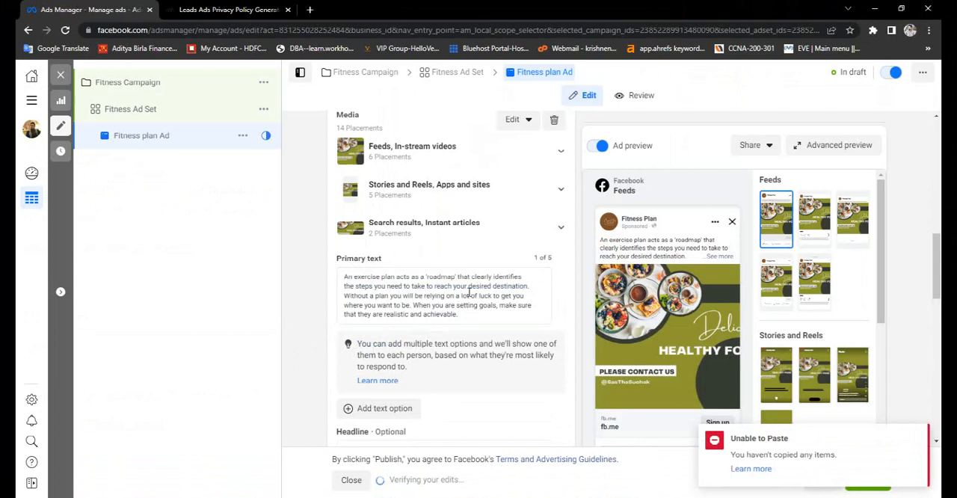
scroll(470, 292, down, 1)
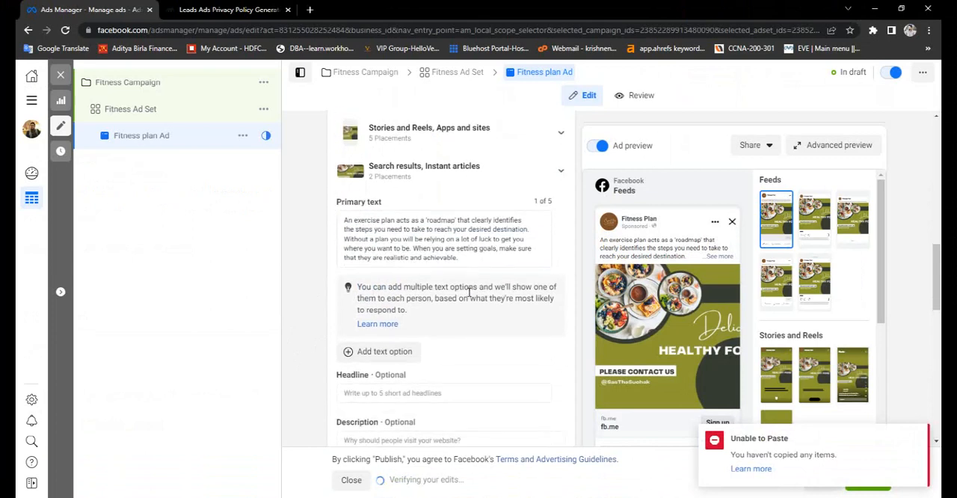
click(491, 258)
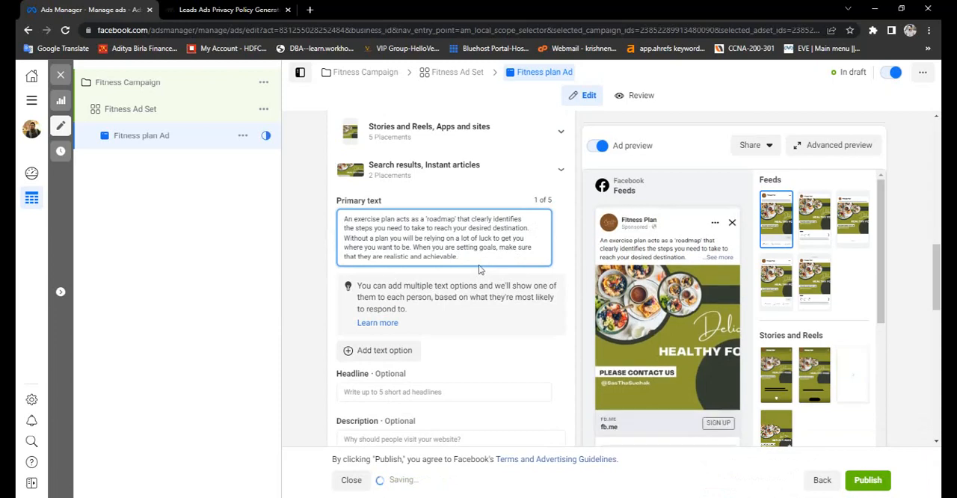
scroll(466, 266, down, 1)
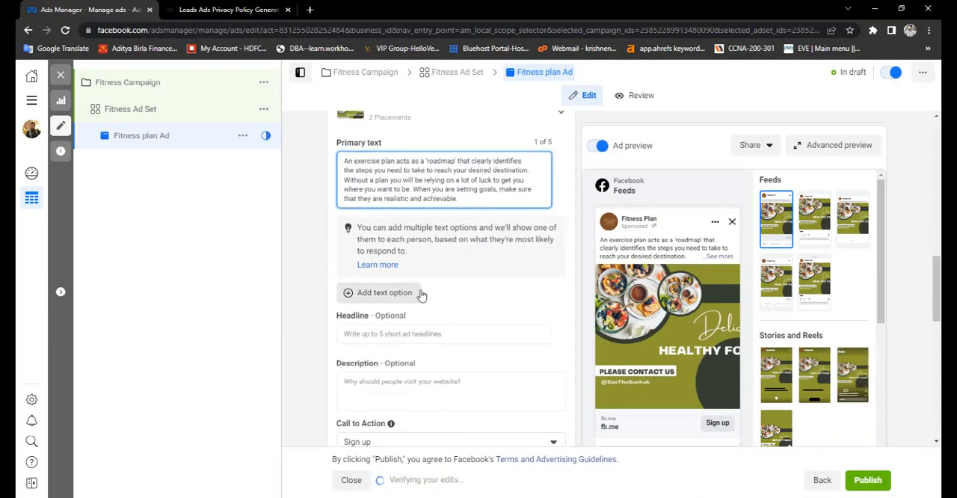
scroll(449, 272, up, 1)
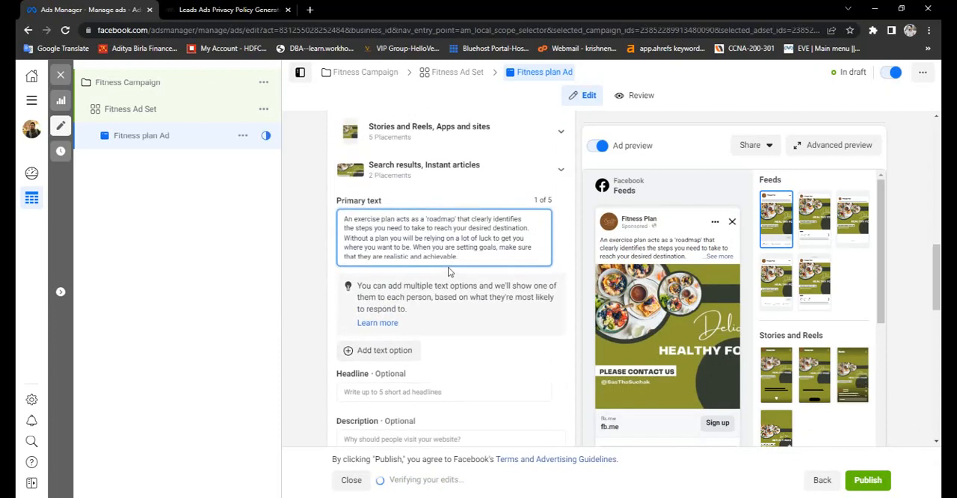
- Enter "Fitness Plan" as the ad headline, correcting the misspelled first word with the suggested spelling "Fitness"
scroll(449, 272, down, 2)
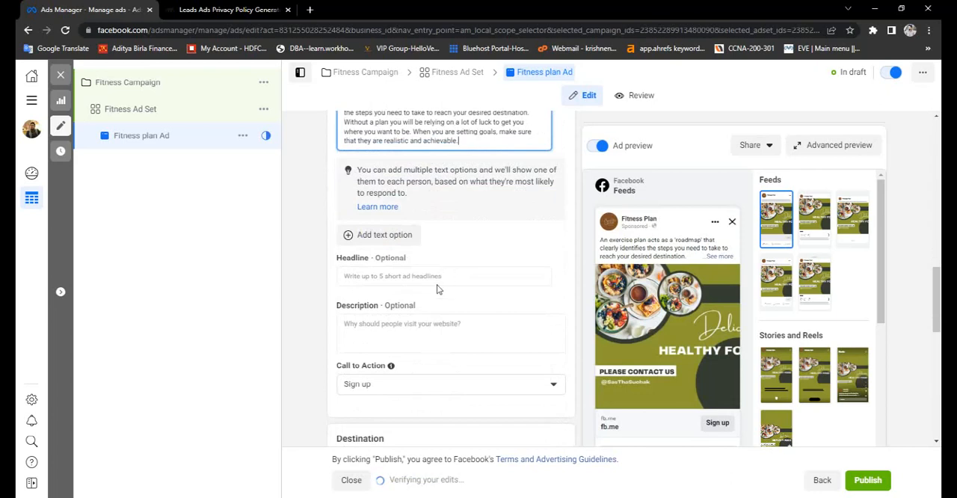
click(441, 277)
scroll(441, 277, up, 1)
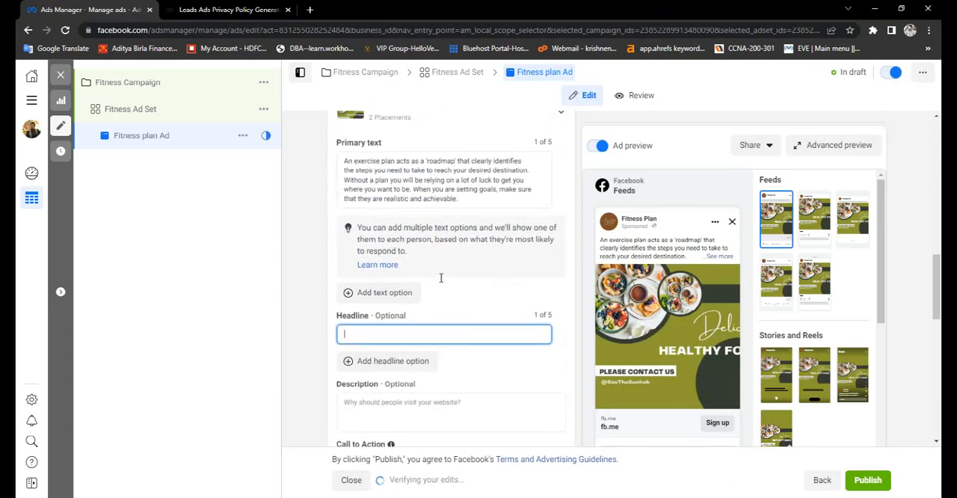
text(Fint)
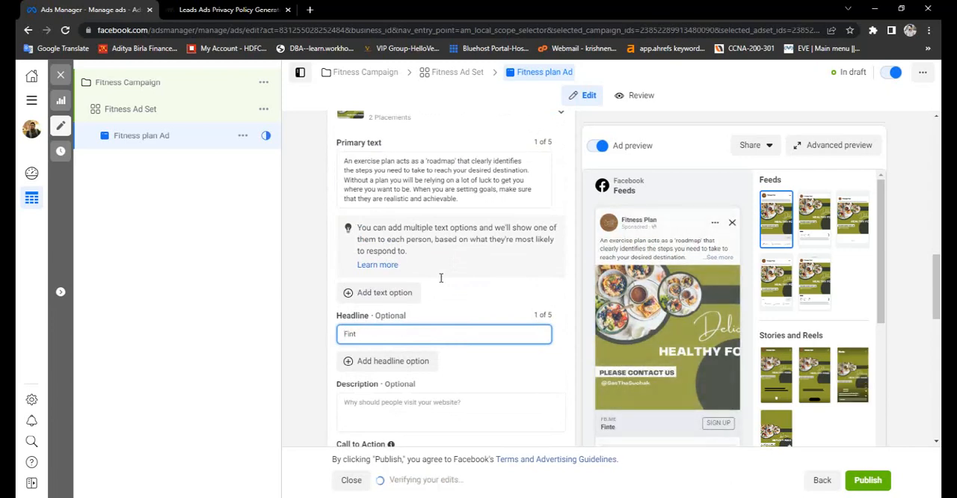
key(BackSpace)
key(BackSpace)
key(BackSpace)
text(tness)
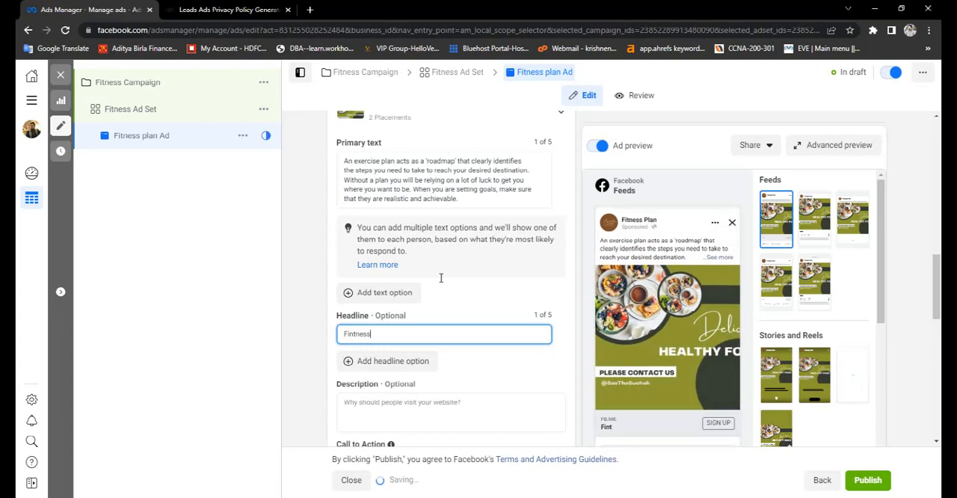
text( P)
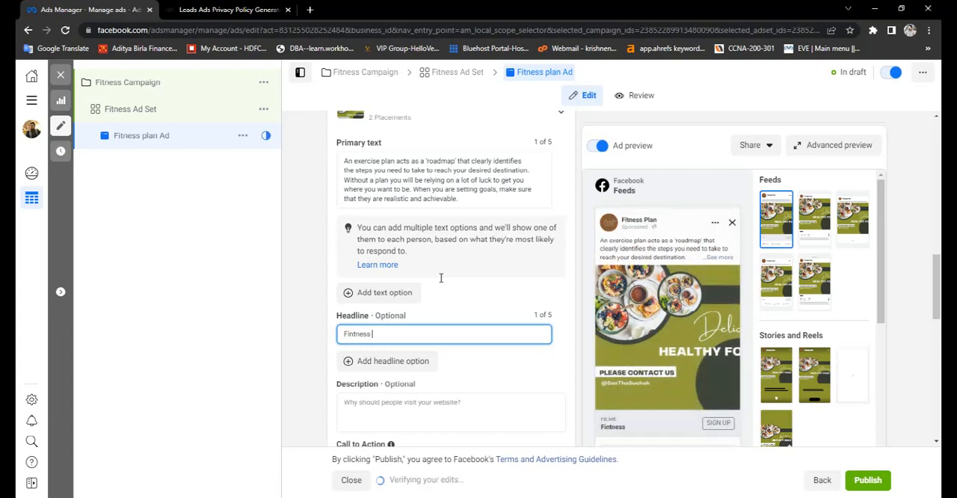
text(lan)
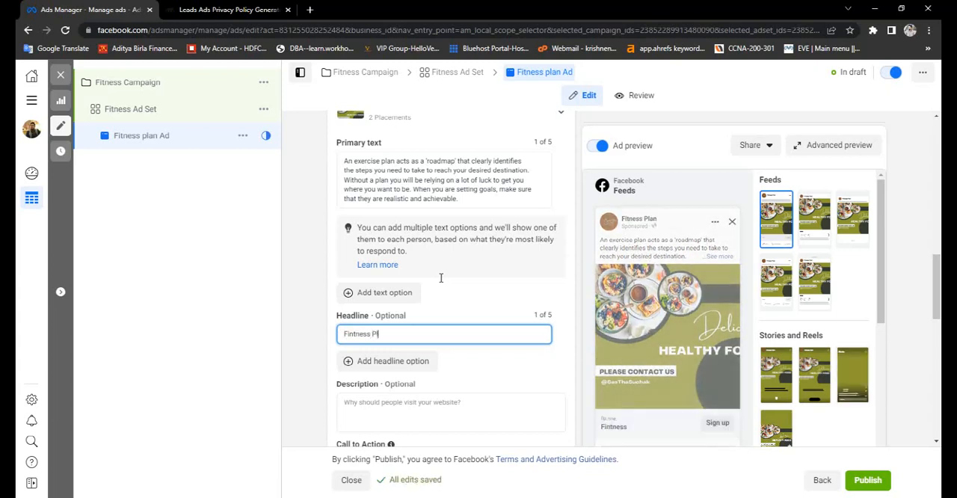
right_click(364, 336)
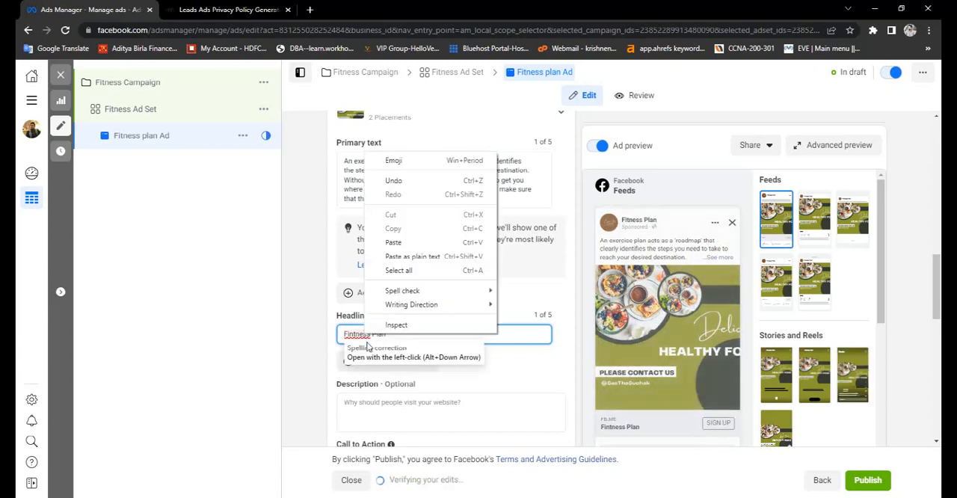
click(364, 337)
triple_click(363, 336)
click(363, 336)
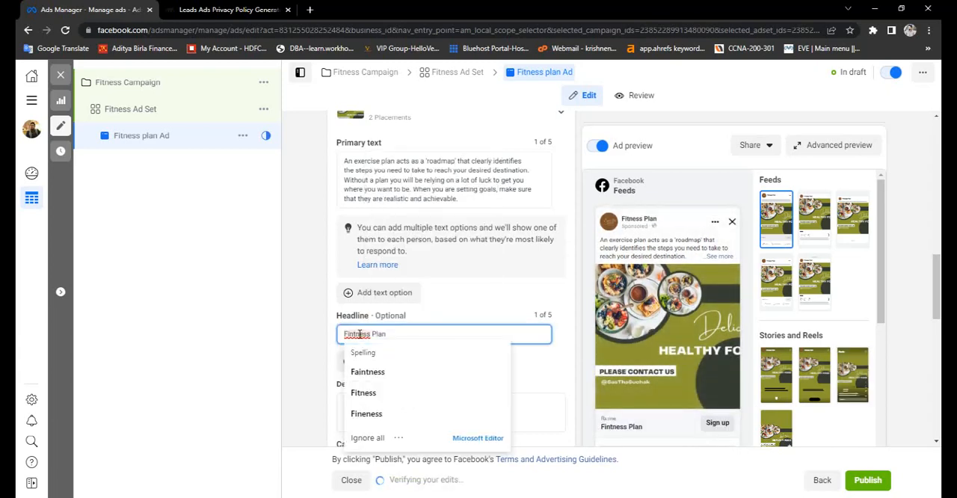
click(364, 393)
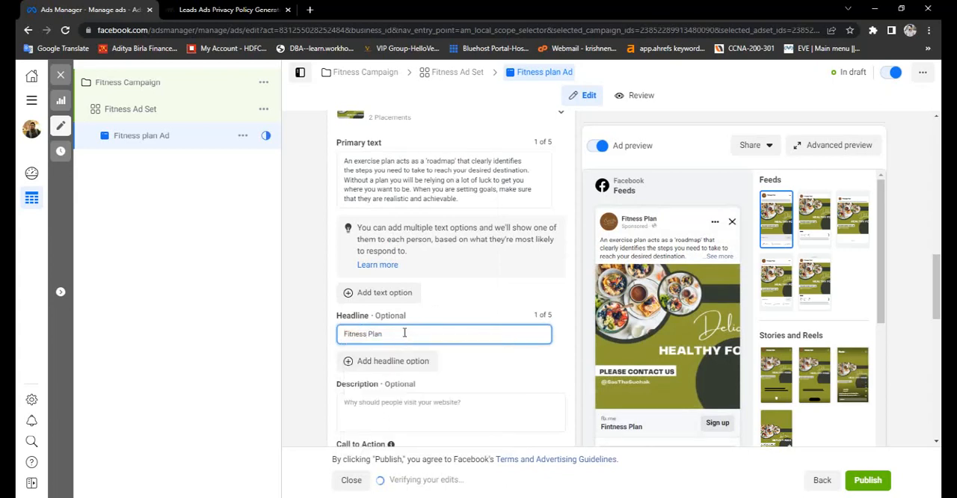
- Copy the primary text's opening, from "An exercise plan" through "where you want to be", into the ad description
triple_click(404, 333)
scroll(404, 334, down, 2)
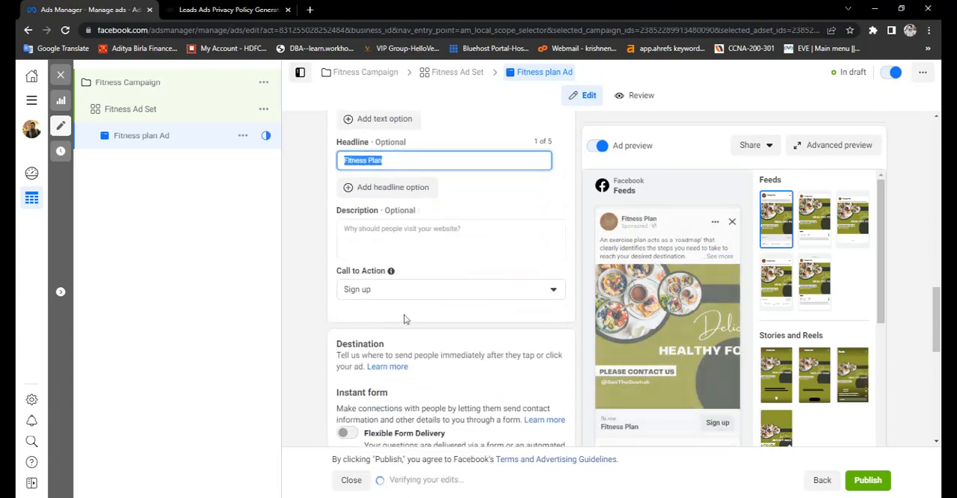
scroll(391, 234, up, 1)
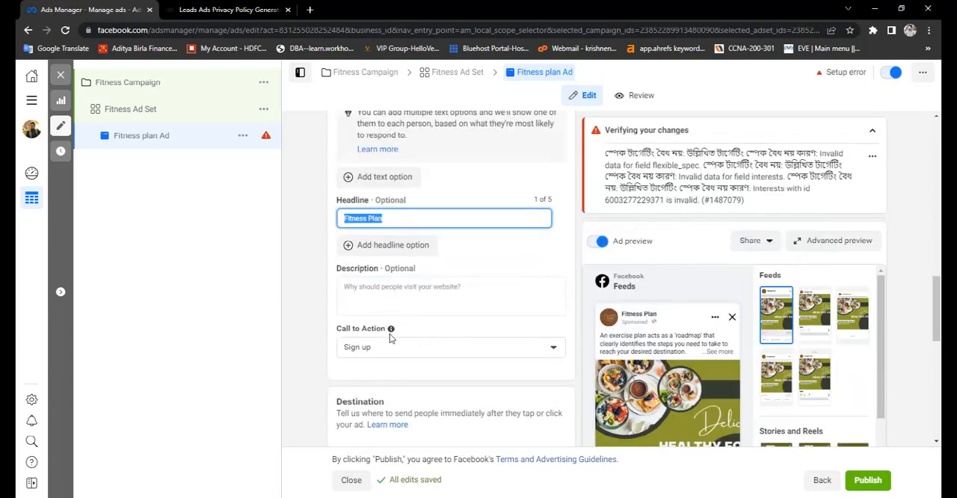
scroll(384, 215, up, 2)
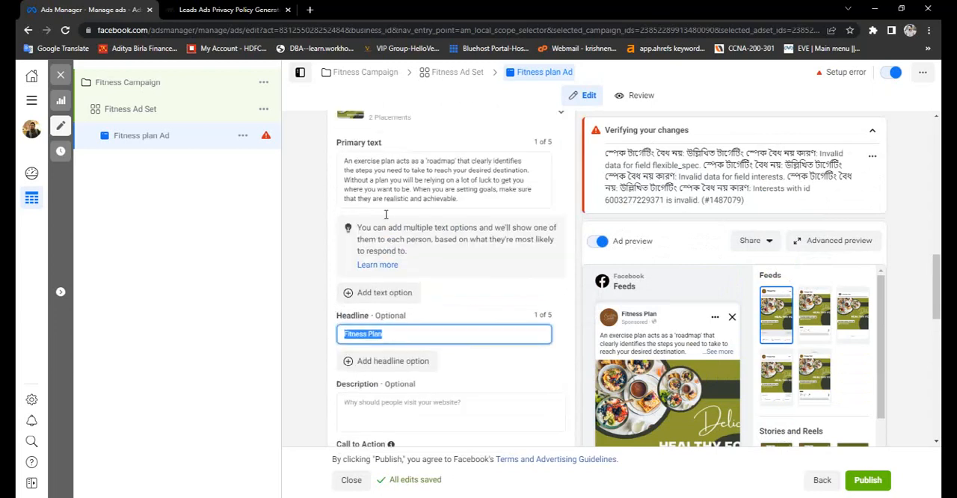
click(344, 165)
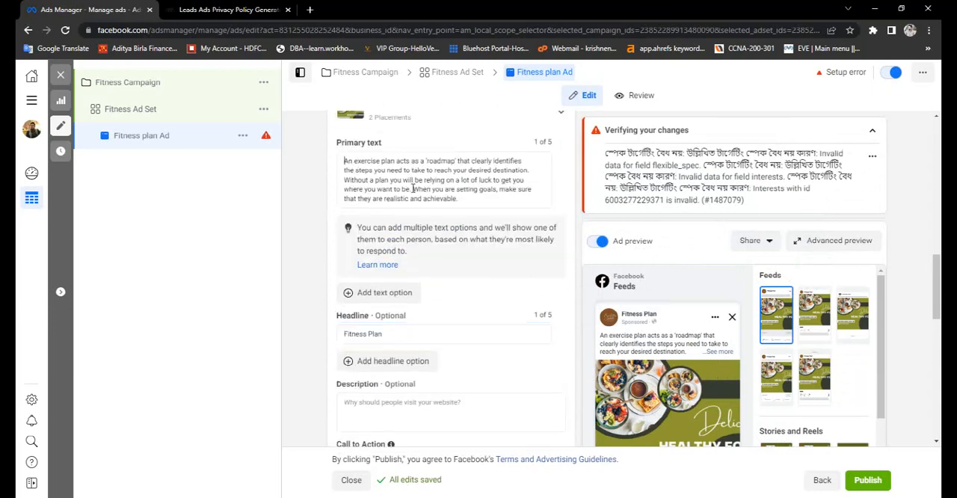
drag(412, 194, 340, 165)
key(ctrl+c)
scroll(370, 275, down, 3)
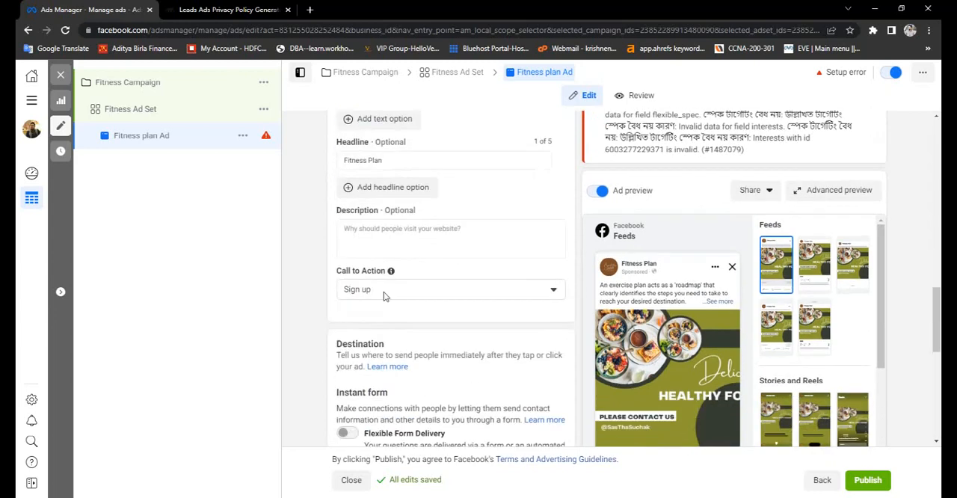
click(385, 242)
key(ctrl+v)
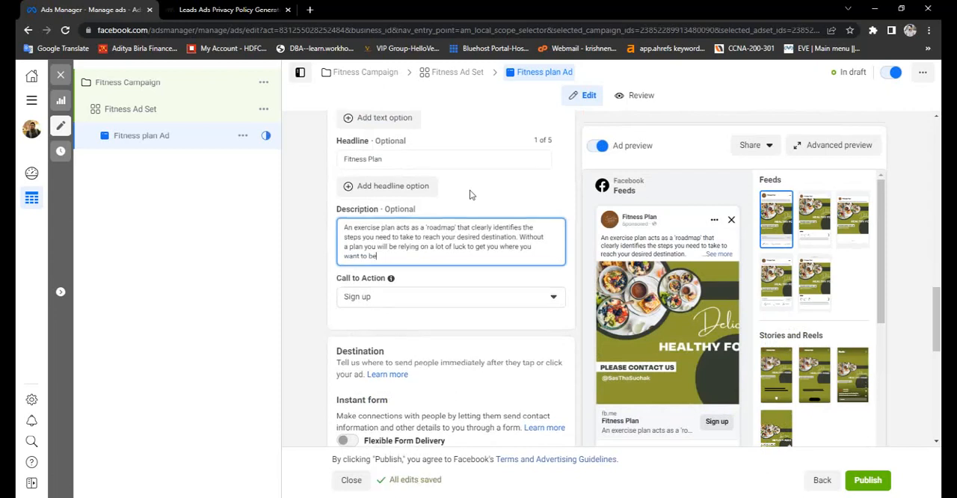
- Choose "Sign up" as the ad's call to action
scroll(470, 190, down, 1)
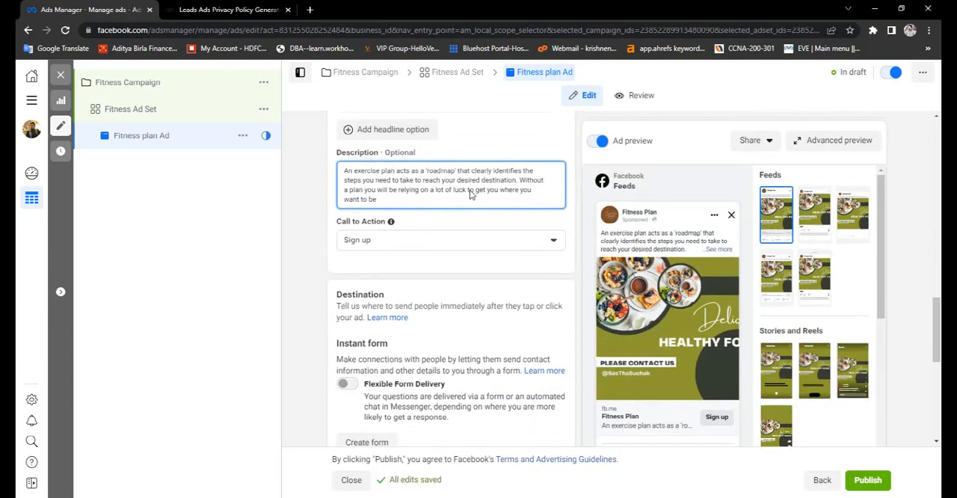
click(387, 245)
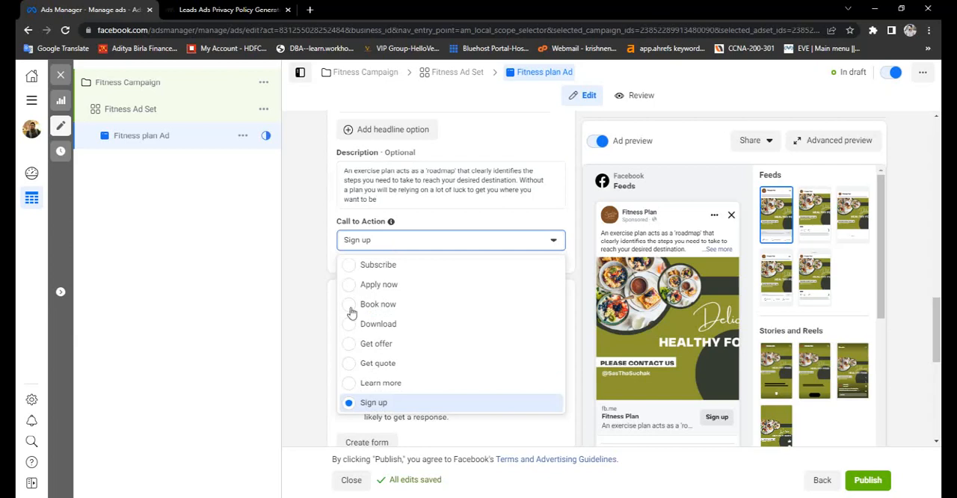
click(375, 405)
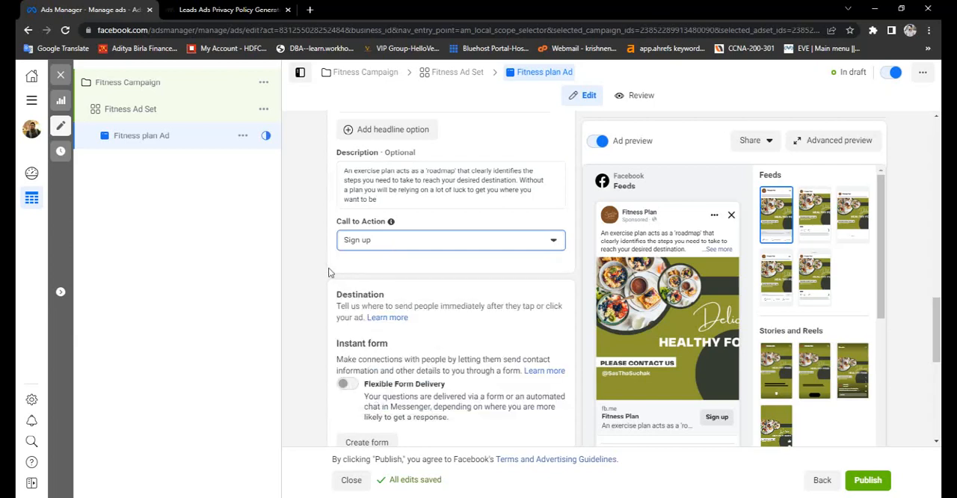
- Start creating a new instant form for the ad's destination
scroll(328, 273, down, 1)
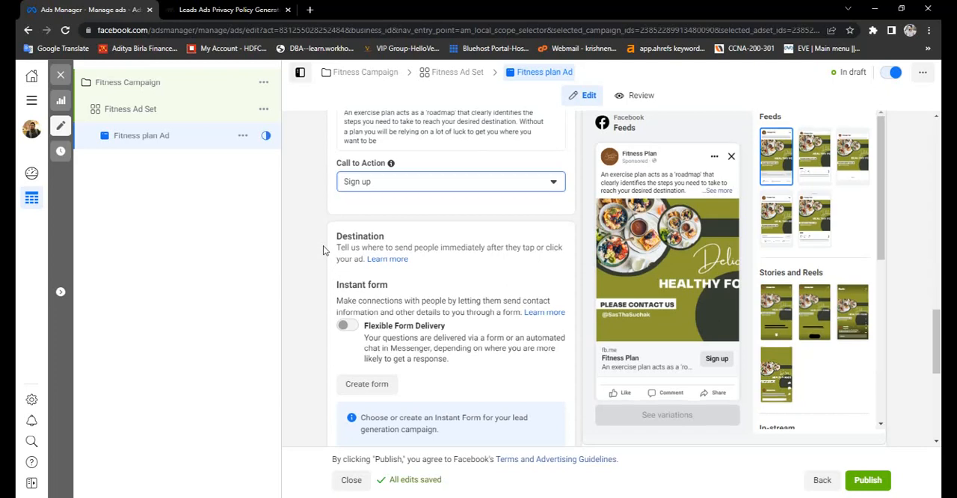
scroll(323, 250, down, 1)
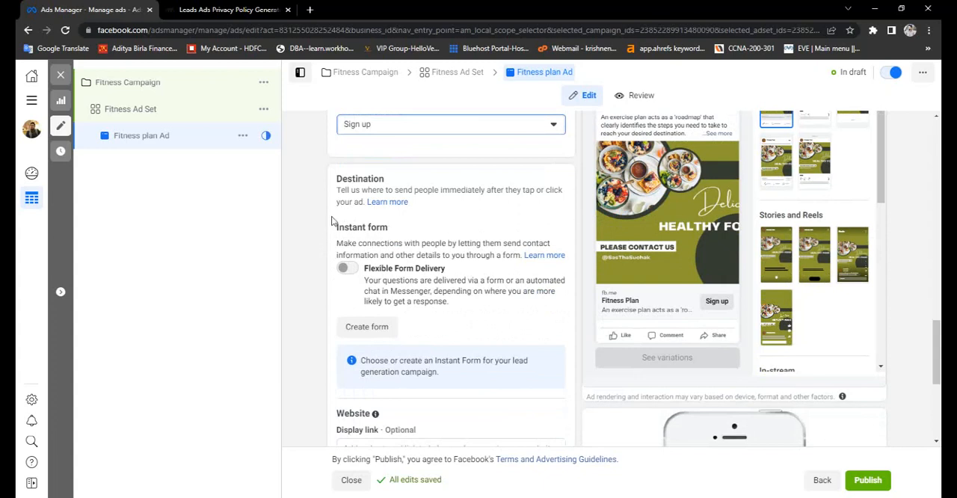
scroll(366, 253, down, 1)
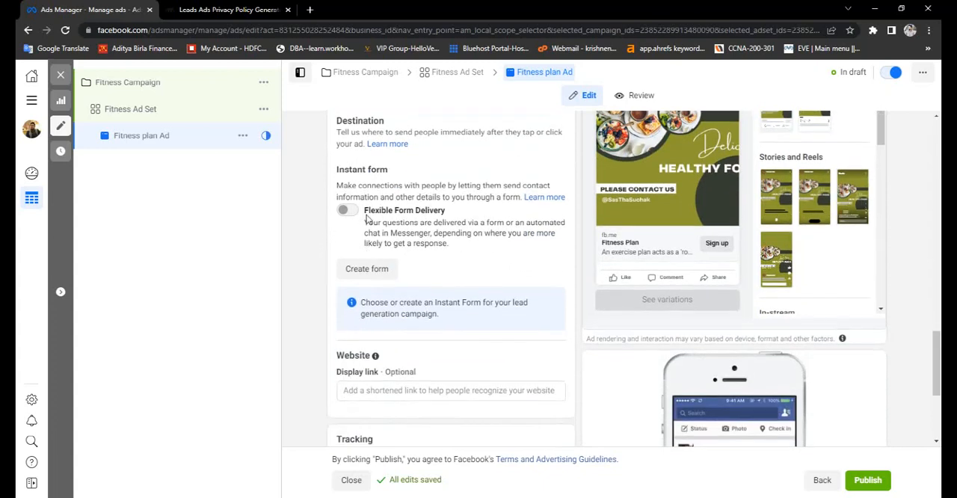
scroll(372, 198, down, 1)
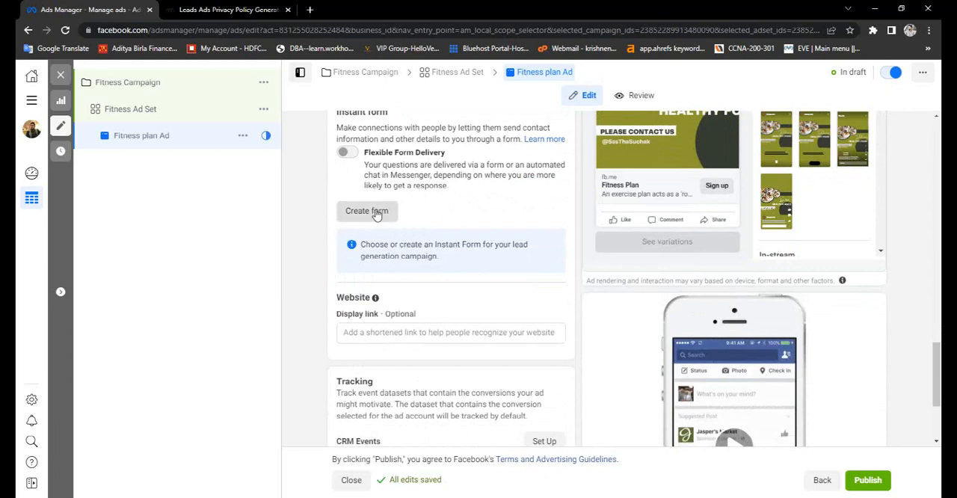
click(376, 214)
- Name the form "Fitness Cross" in place of the mistakenly pasted description text, and select the name for copying
click(311, 169)
key(ctrl+a)
key(ctrl+v)
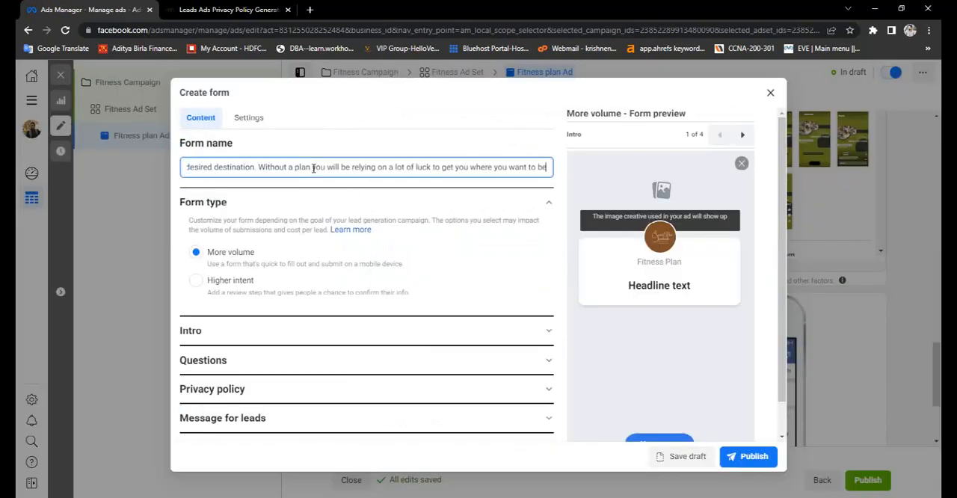
key(ctrl+a)
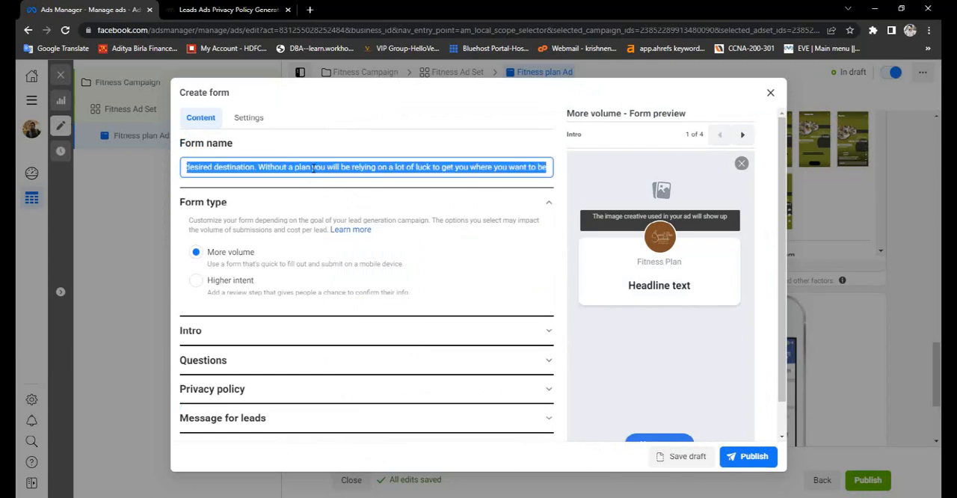
text(f)
key(BackSpace)
text(Fi)
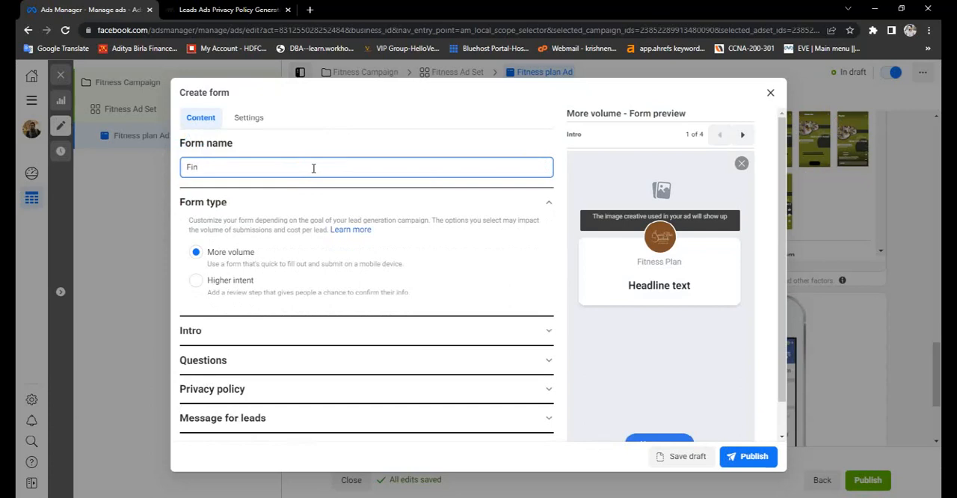
text(tne)
text(cross)
key(BackSpace)
text(Cross)
key(ctrl+a)
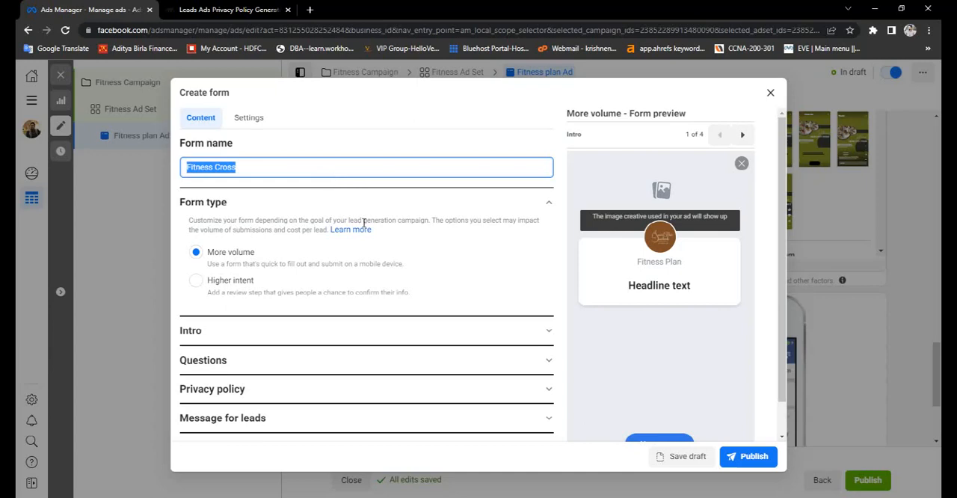
scroll(267, 331, down, 1)
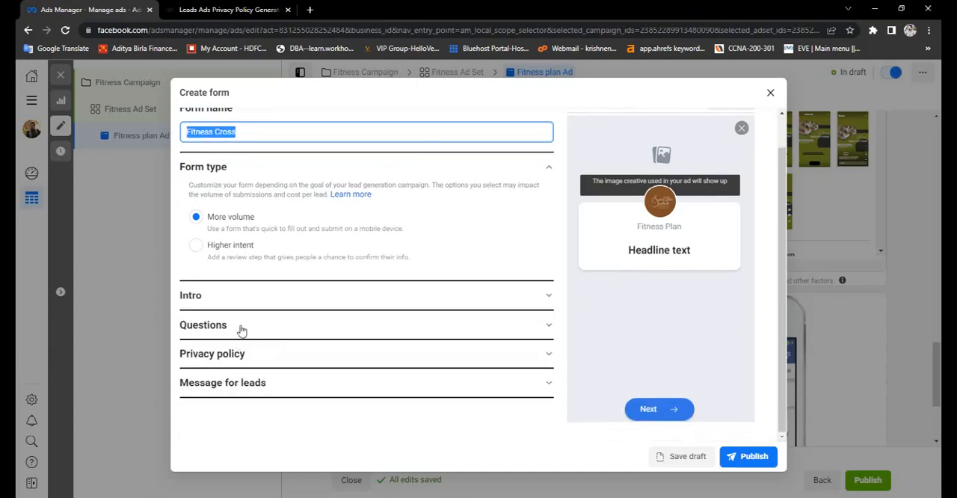
click(242, 330)
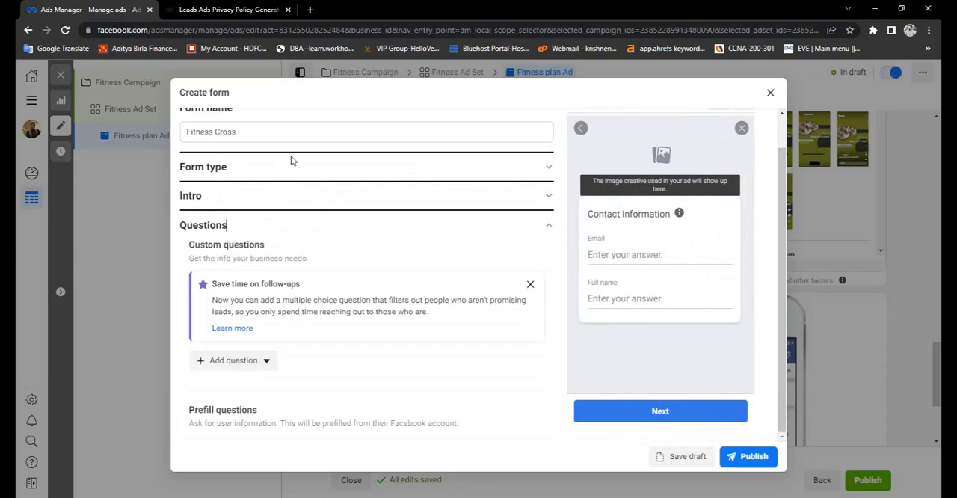
scroll(299, 229, down, 3)
scroll(302, 231, up, 3)
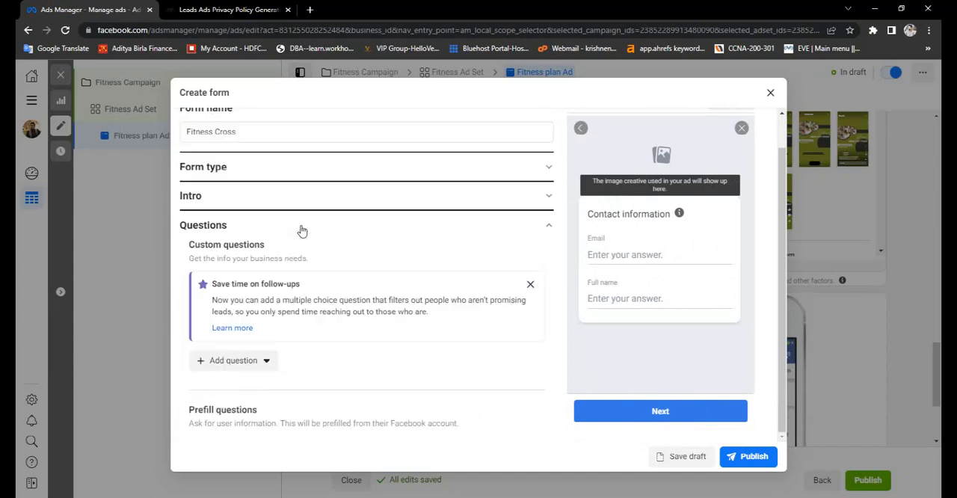
click(256, 227)
click(252, 202)
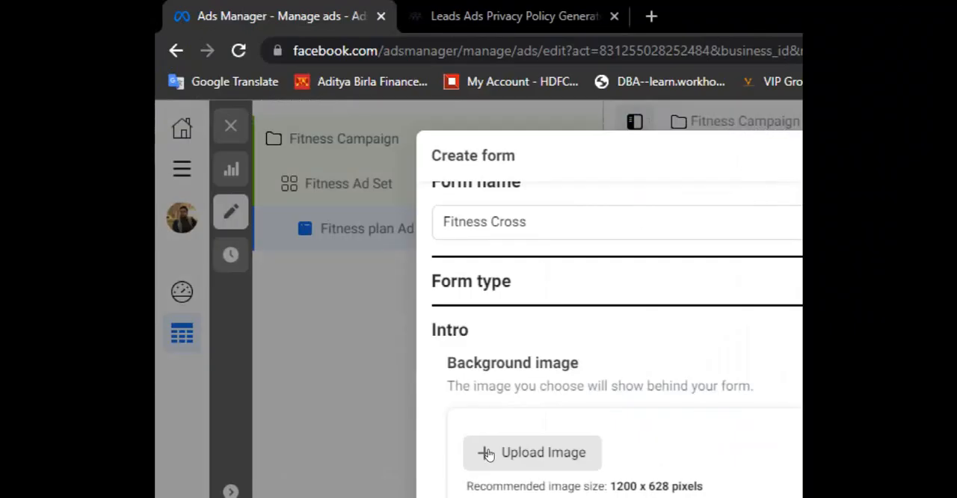
click(239, 267)
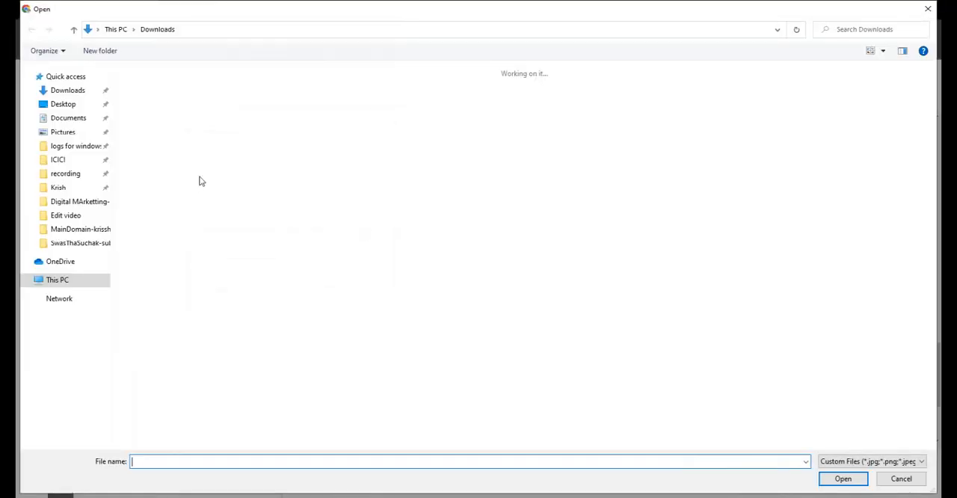
click(142, 99)
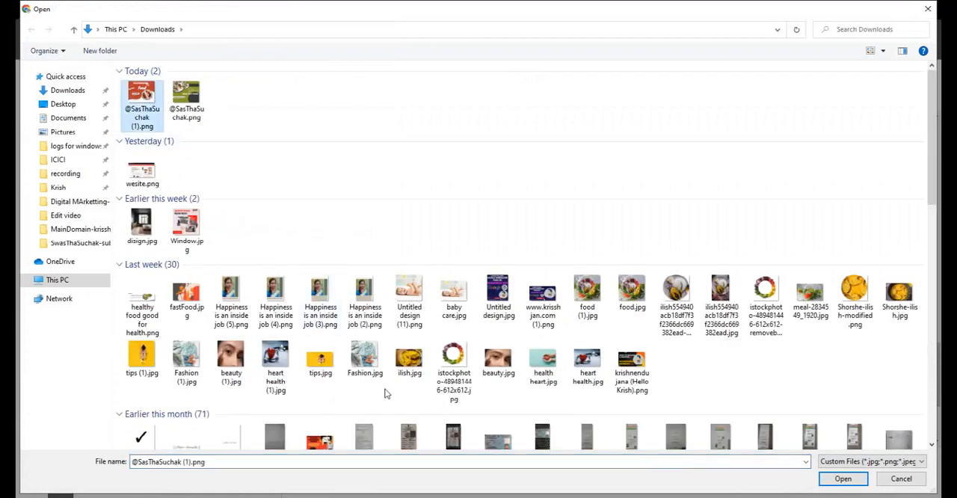
click(830, 478)
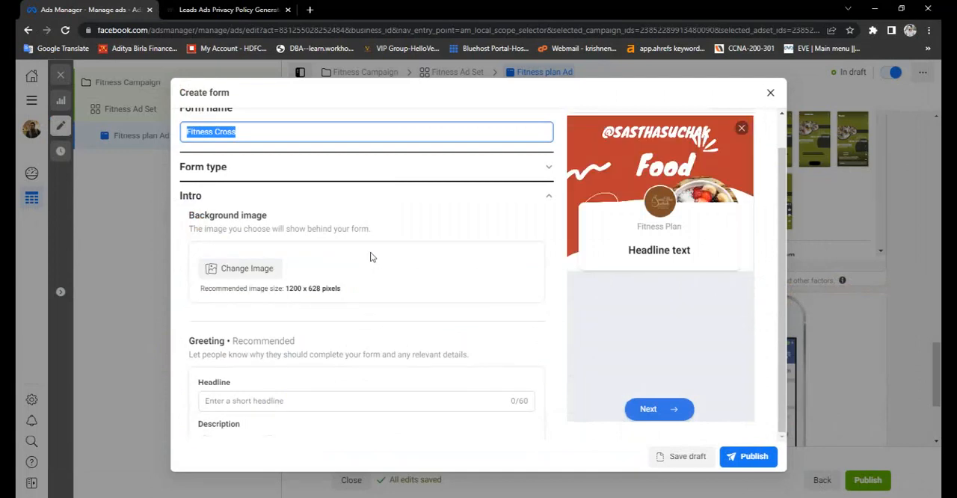
- Enter "Fitness Cross" as the headline of the form's greeting
scroll(370, 257, up, 1)
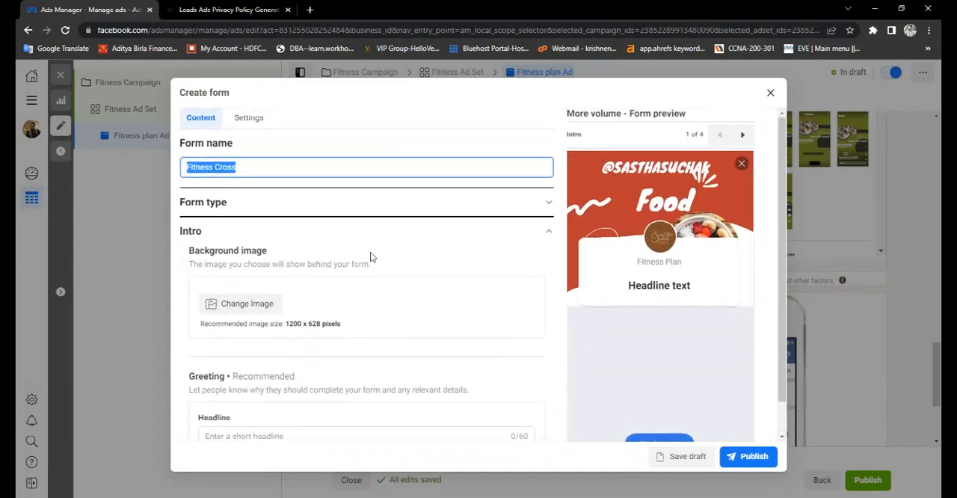
scroll(374, 269, down, 2)
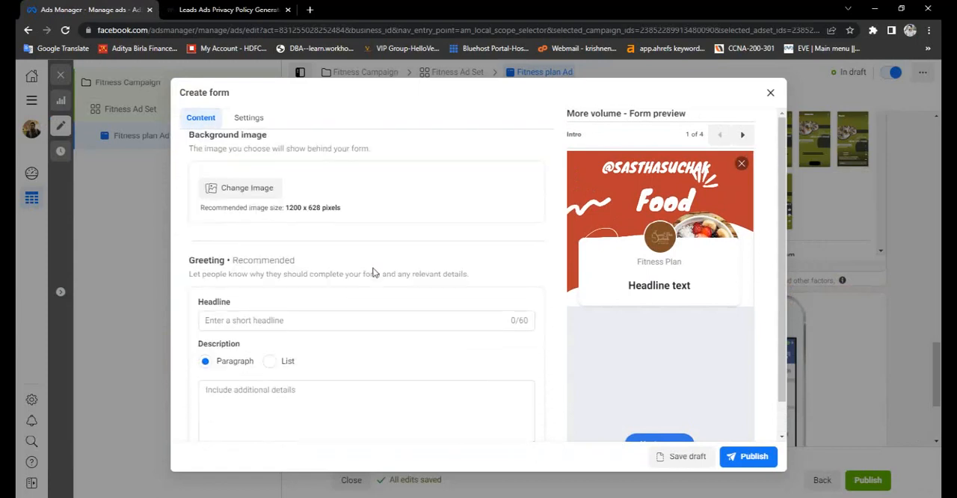
scroll(342, 254, down, 1)
click(330, 262)
text(Fitness Cross)
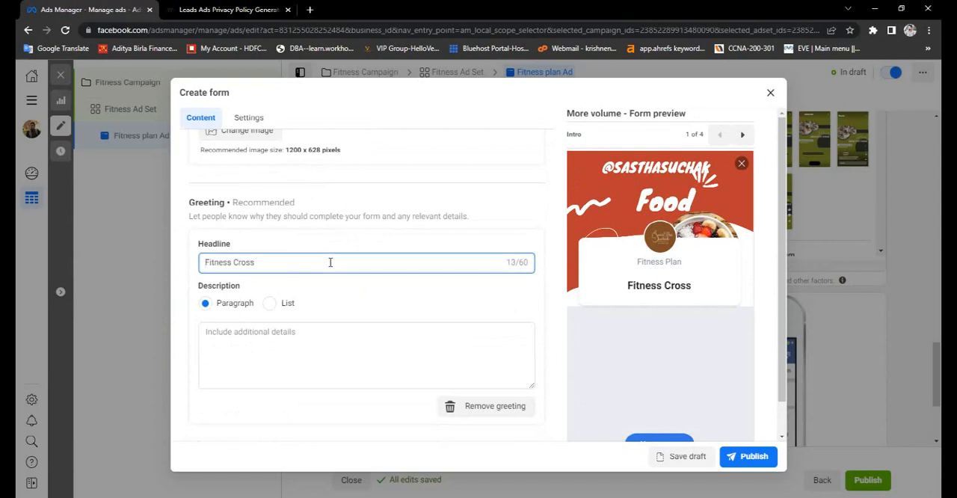
- Paste the exercise plan text as the greeting's paragraph description and delete everything after "reach your desired destination."
click(322, 330)
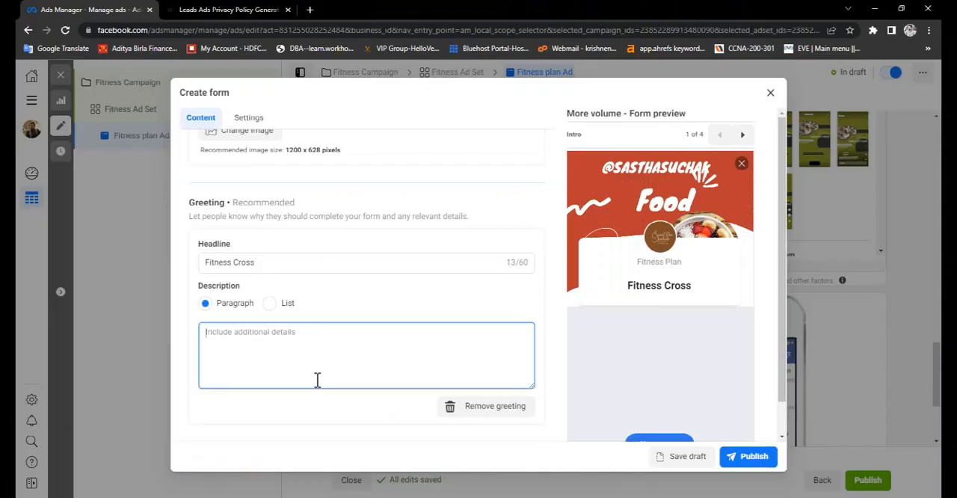
text(An exercise plan acts as a 'roadmap' that clearly identifies the steps you need to take to reach your desired destination. Without a plan you will be relying on a lot of luck to get you where you want to be. When you are setting goals, make sure that they are realistic and achievable.)
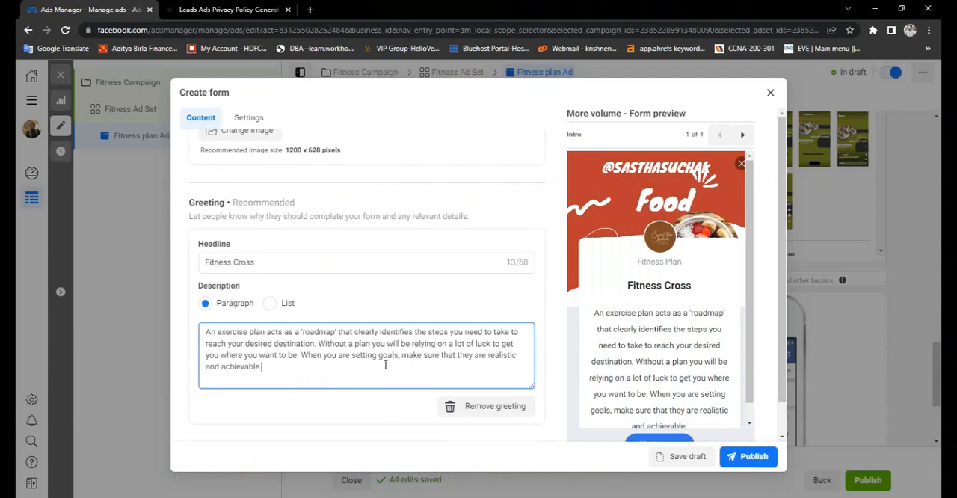
drag(319, 343, 335, 365)
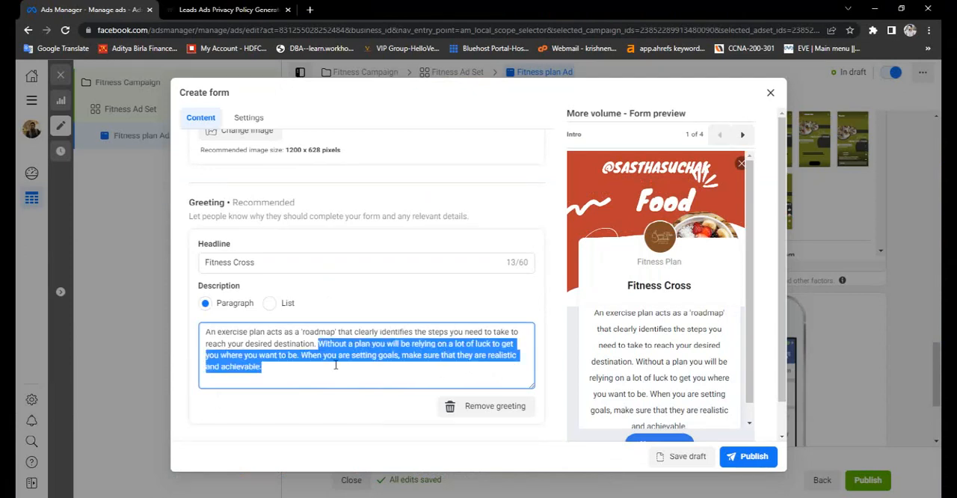
key(BackSpace)
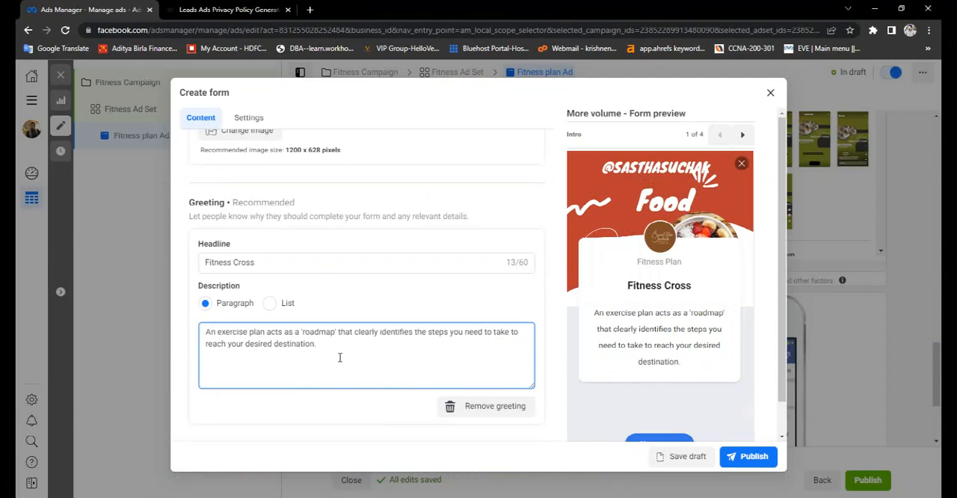
- Add the Phone number contact field to the form's prefill questions and check it in the contact information preview
scroll(355, 320, up, 2)
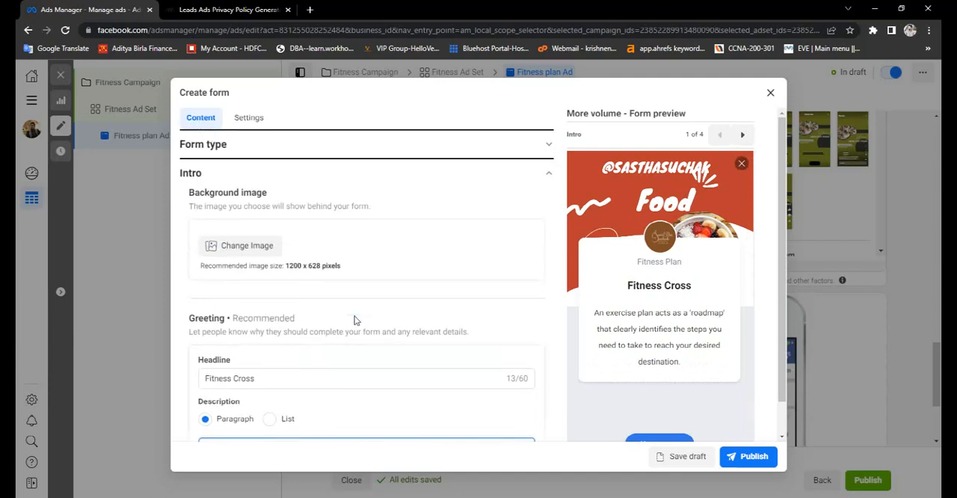
scroll(355, 320, up, 1)
scroll(355, 320, down, 4)
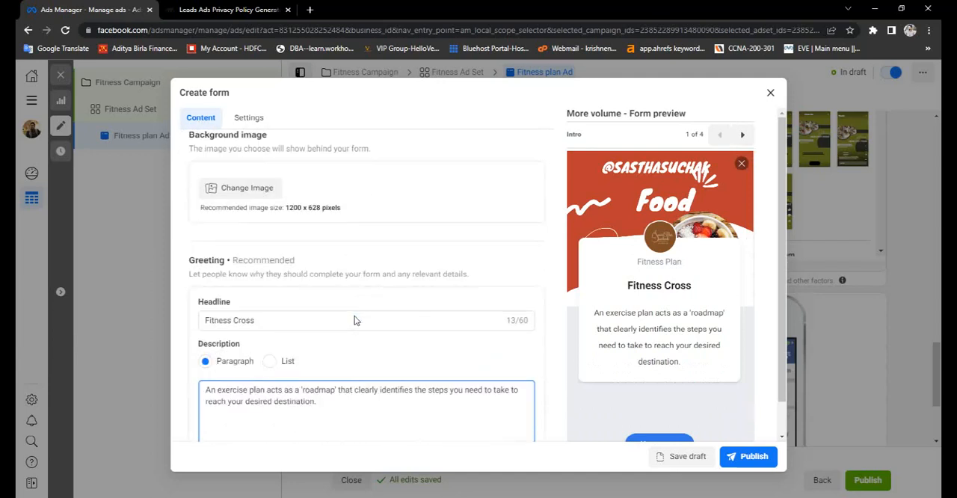
click(327, 403)
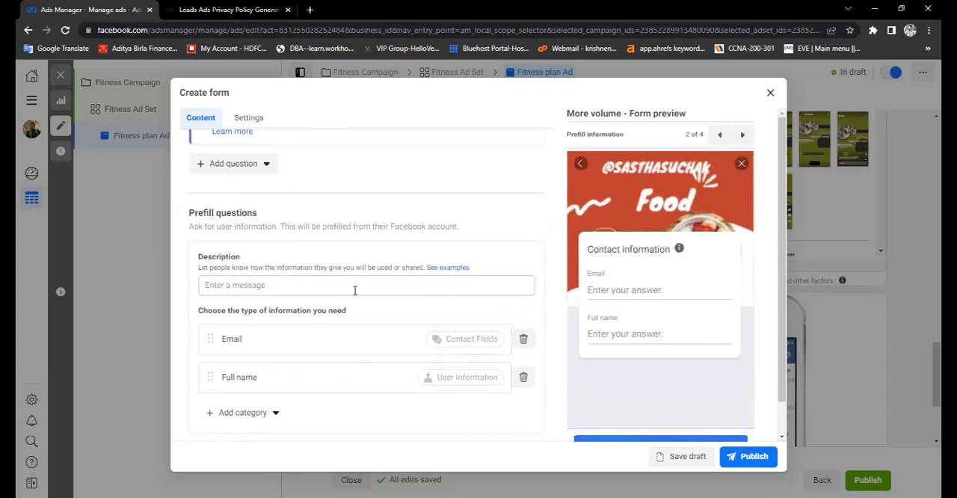
scroll(355, 290, down, 1)
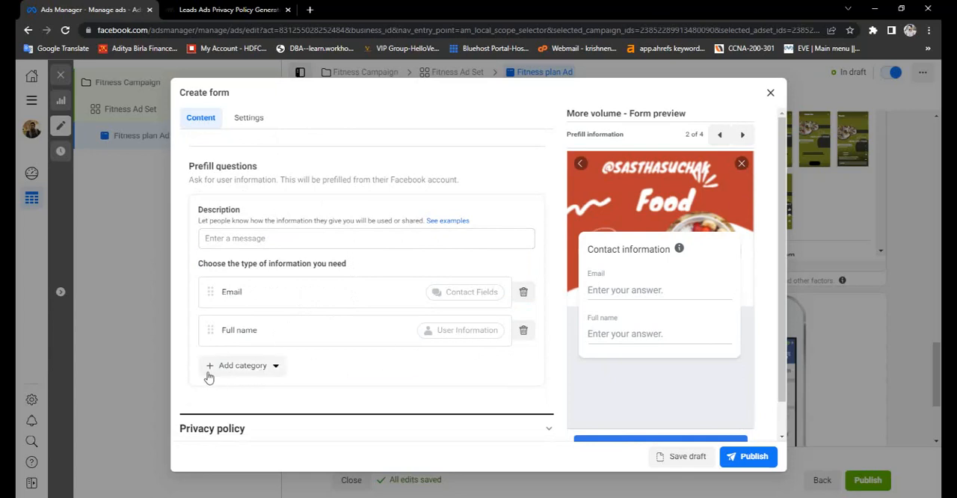
click(273, 366)
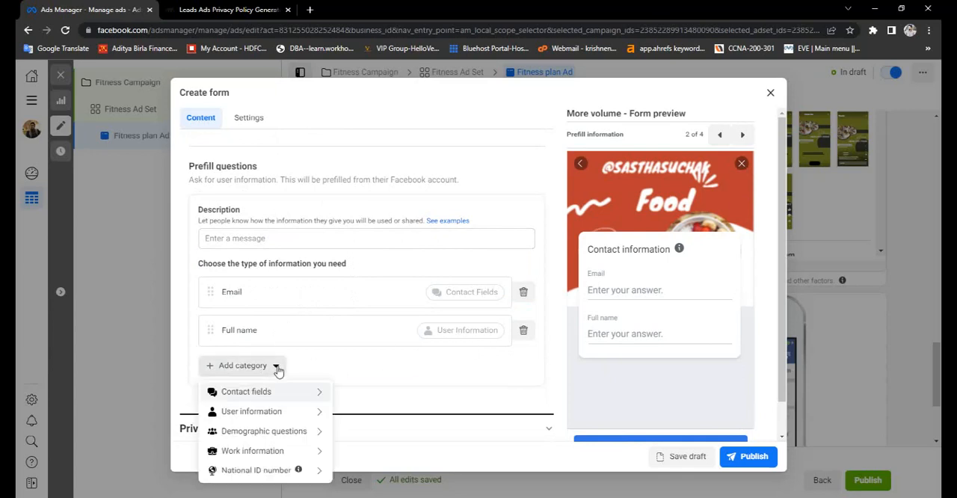
mouse_move(281, 399)
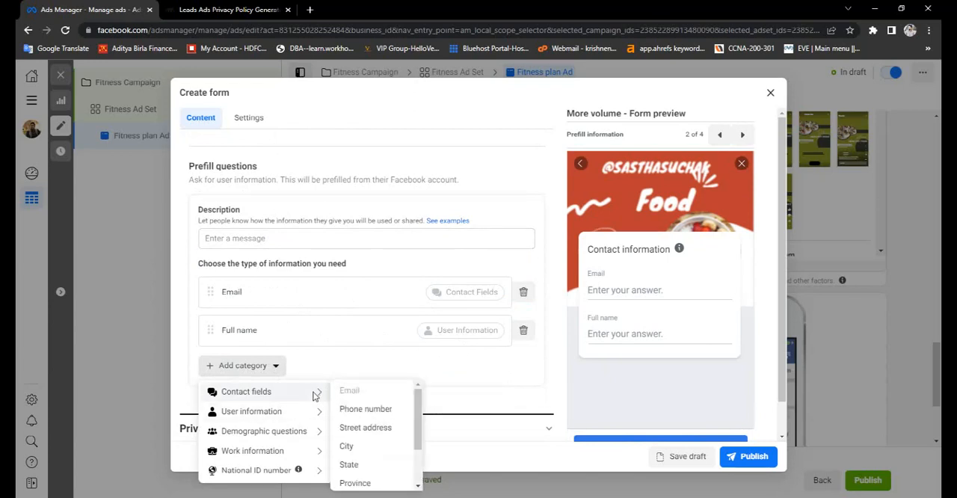
click(357, 412)
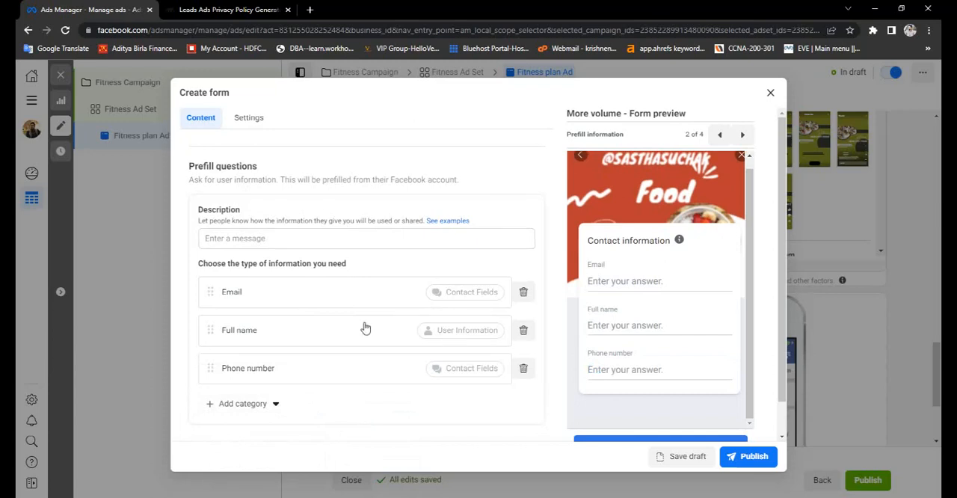
drag(592, 241, 669, 241)
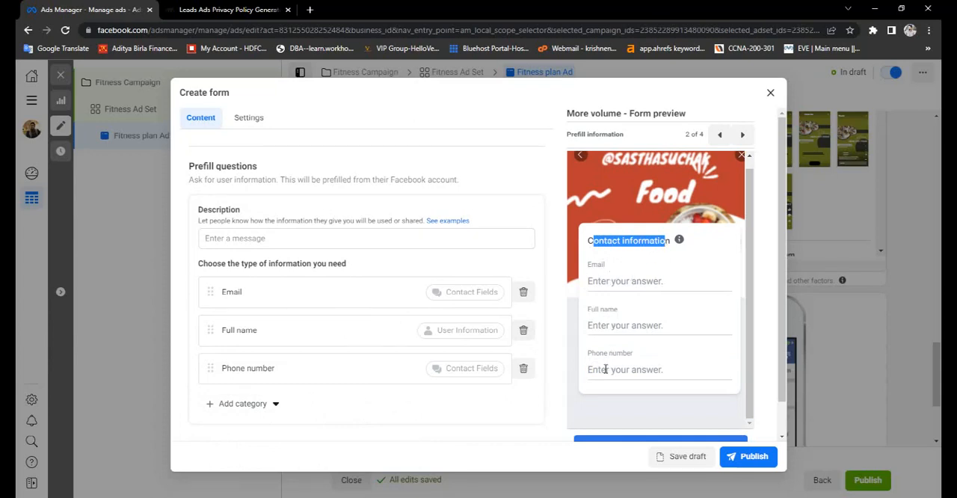
click(644, 256)
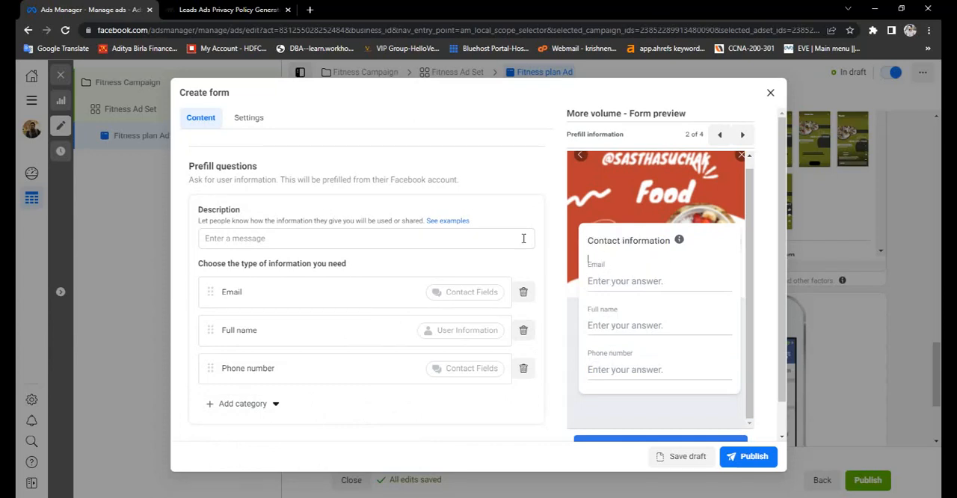
- Expand the form's Privacy policy section and start editing its link
scroll(384, 361, down, 1)
scroll(384, 361, down, 1)
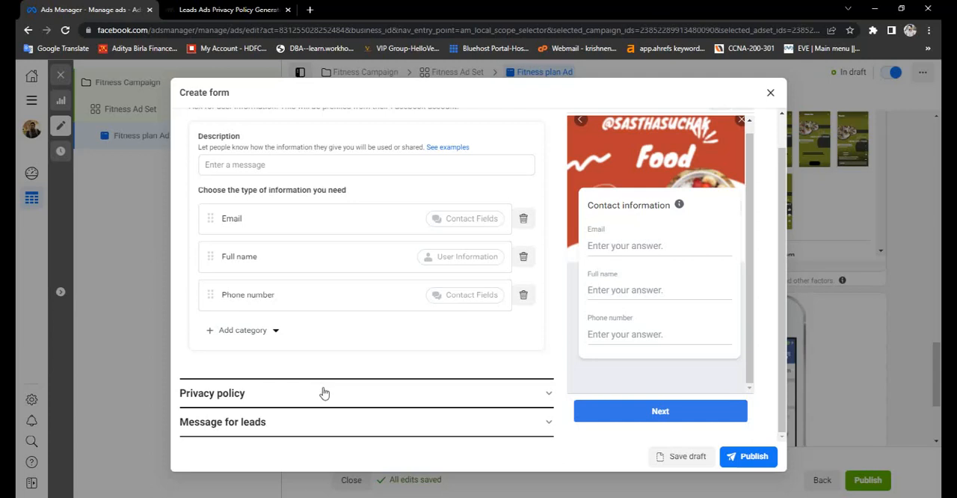
click(329, 395)
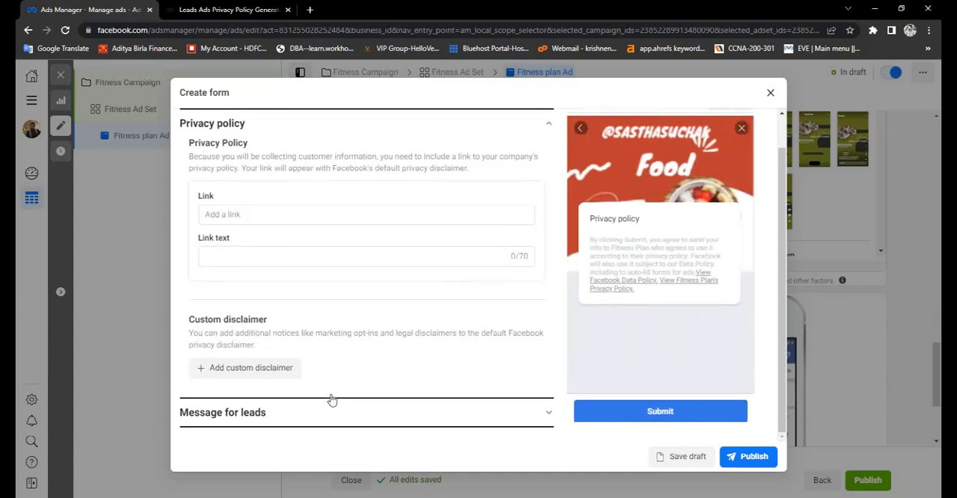
click(290, 224)
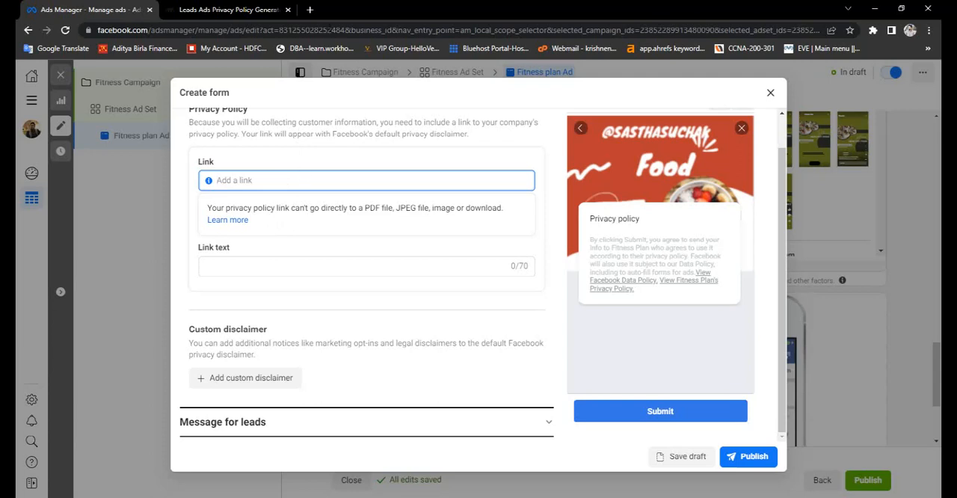
- Search Google for "connectio privacy policy" in a new browser tab and open Connectio's Leads Ads Privacy Policy Generator
click(309, 9)
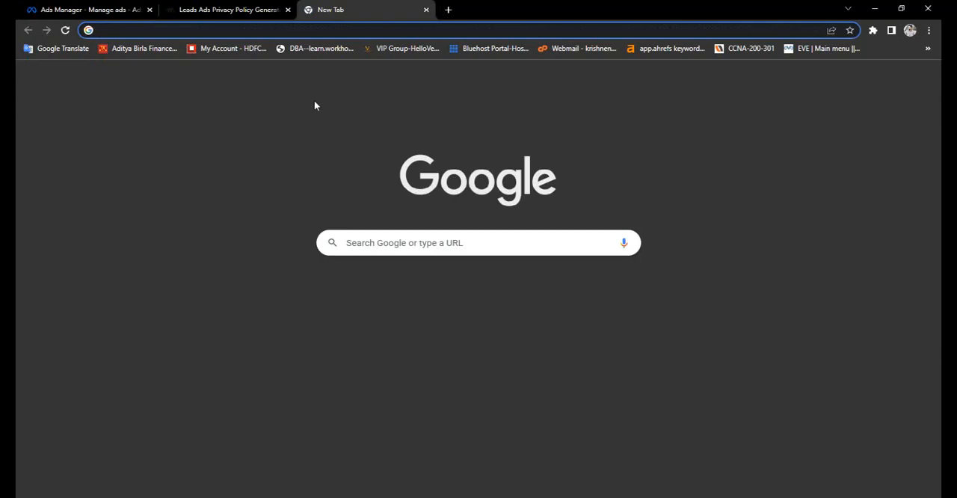
text(goo)
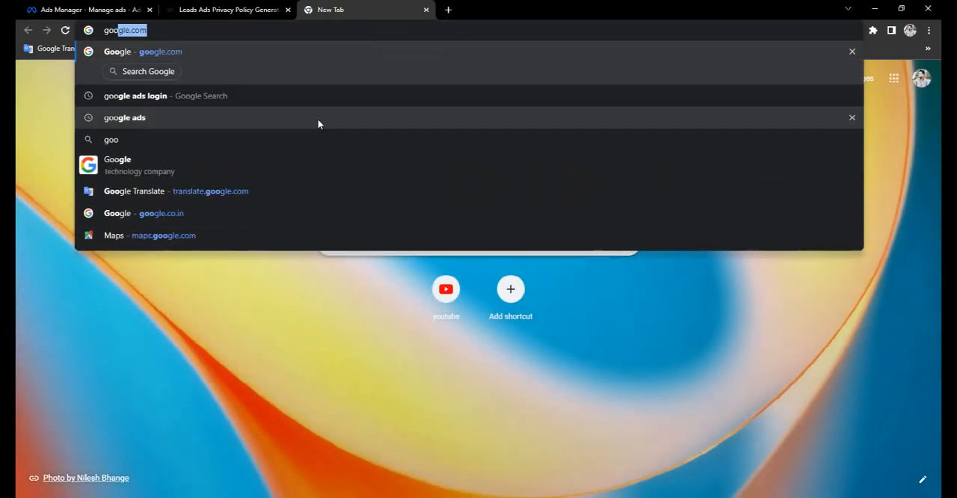
key(Return)
text(conn)
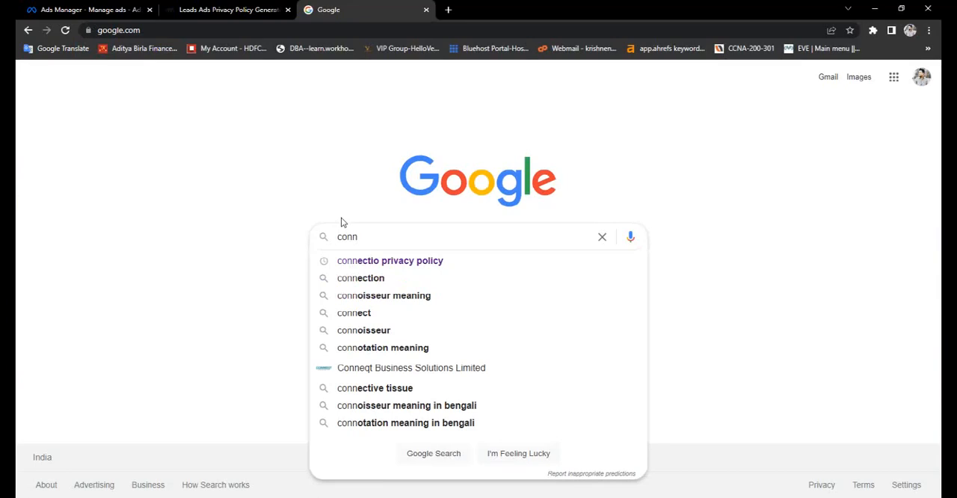
click(388, 261)
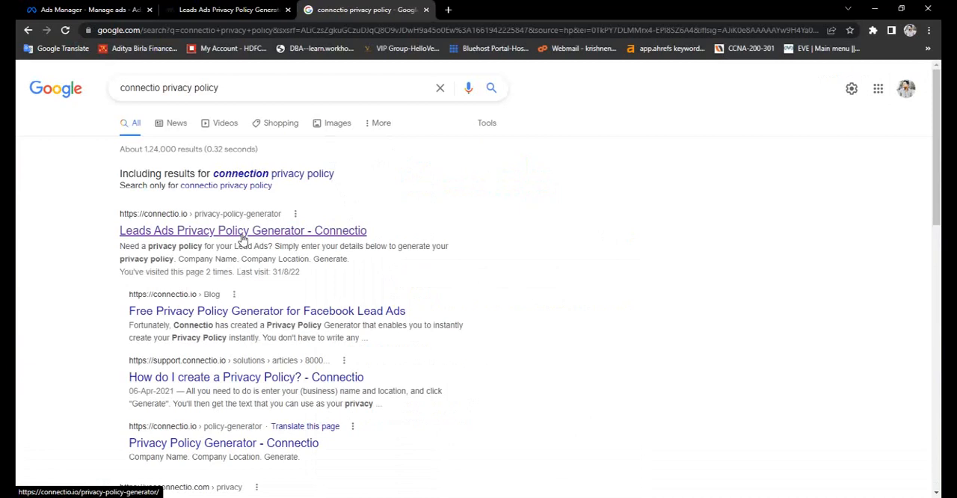
click(243, 232)
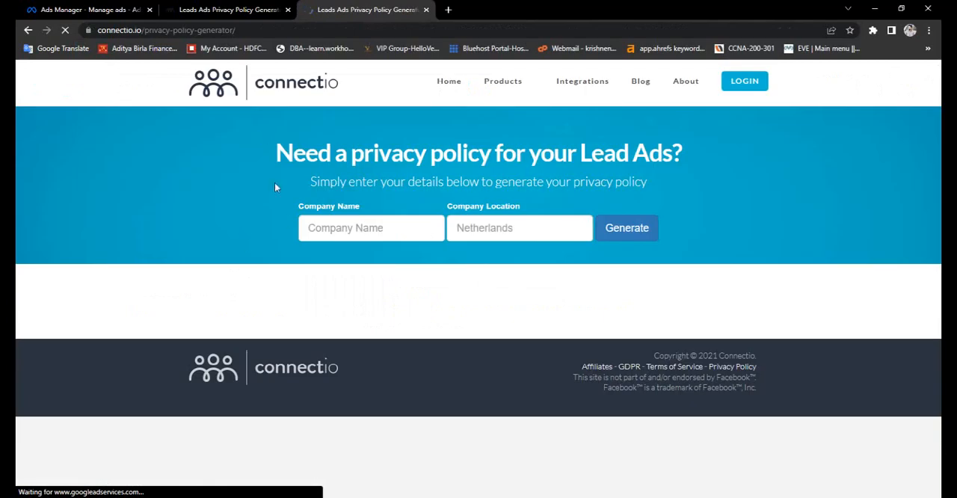
- Generate a privacy policy for the company name "fitness" with the company location "india"
click(348, 230)
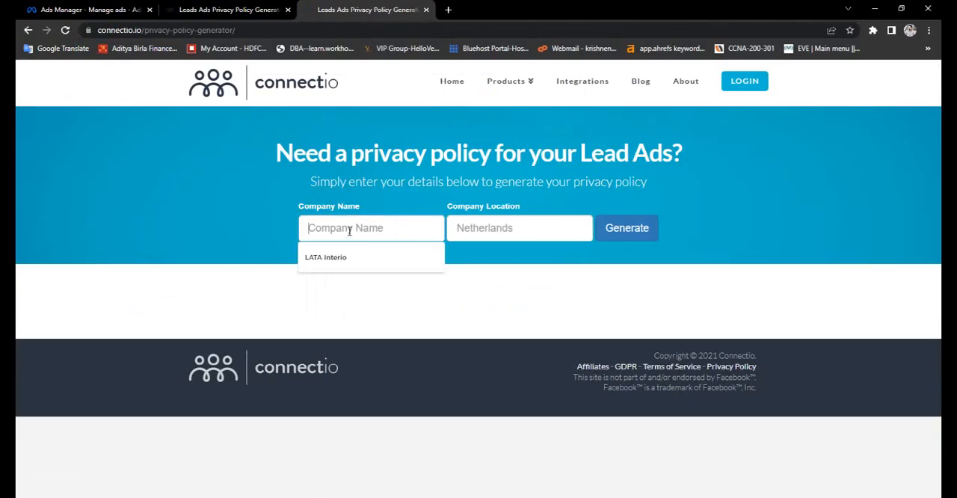
text(fi)
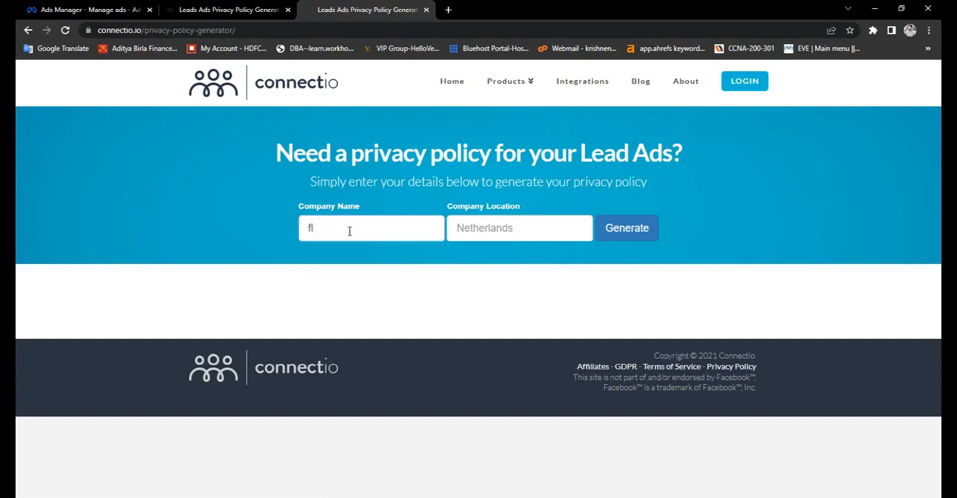
text(tness)
click(482, 231)
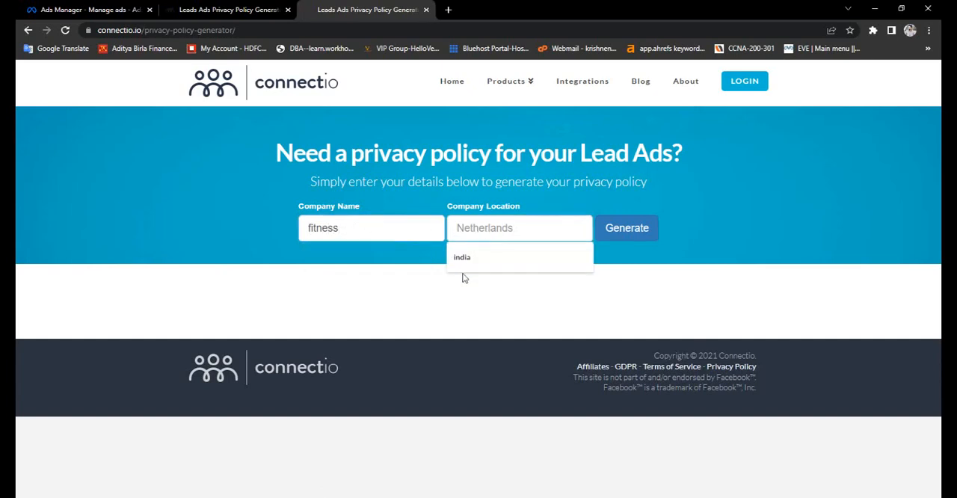
click(463, 261)
click(617, 234)
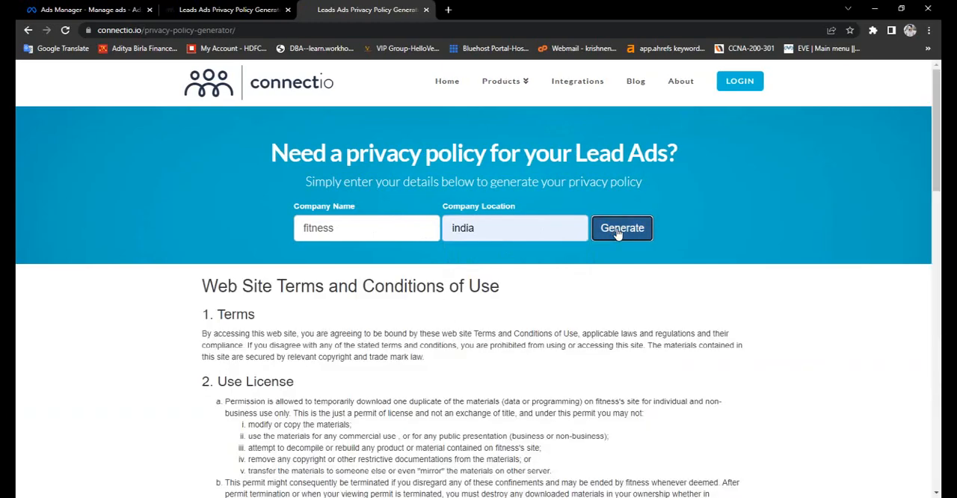
- Review the generated policy and select its text from "1. Terms" through the end of the Privacy Policy section
scroll(612, 246, down, 3)
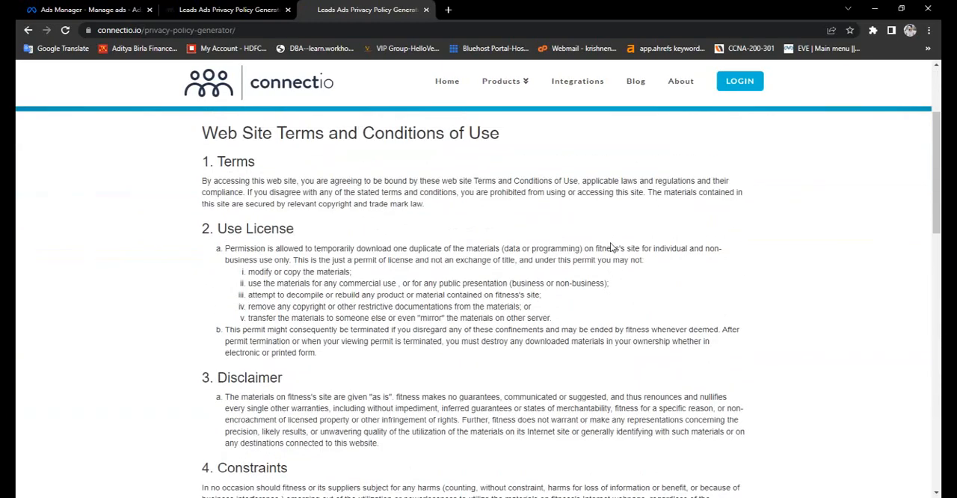
scroll(612, 246, up, 1)
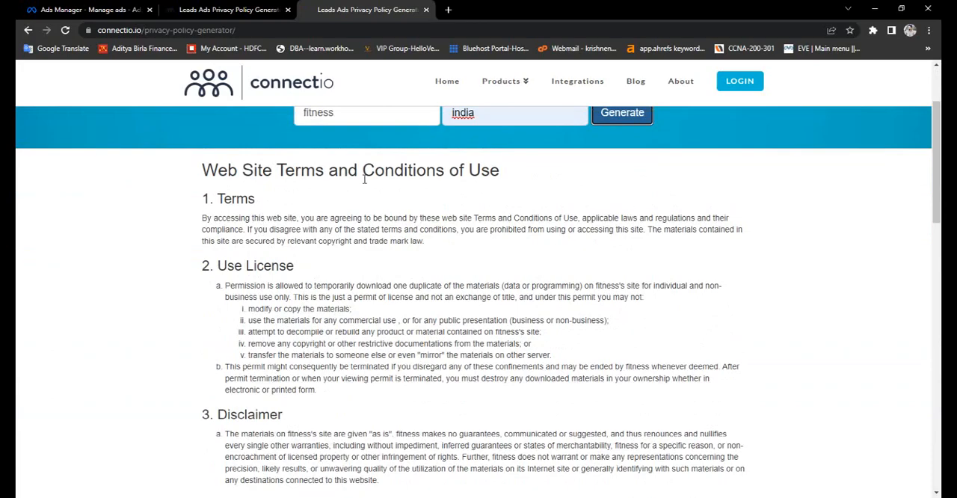
scroll(364, 179, down, 10)
scroll(364, 178, up, 10)
scroll(243, 187, up, 4)
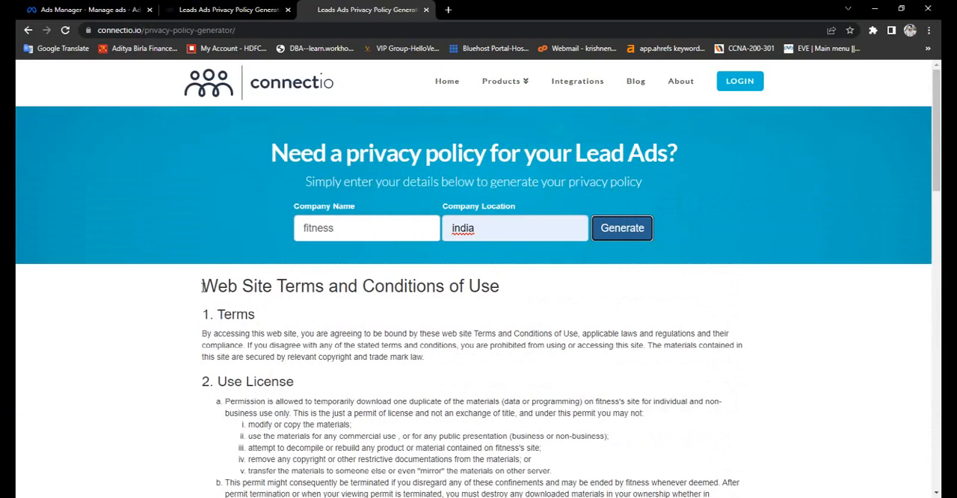
click(202, 314)
drag(213, 318, 458, 482)
drag(462, 495, 493, 482)
scroll(473, 355, down, 2)
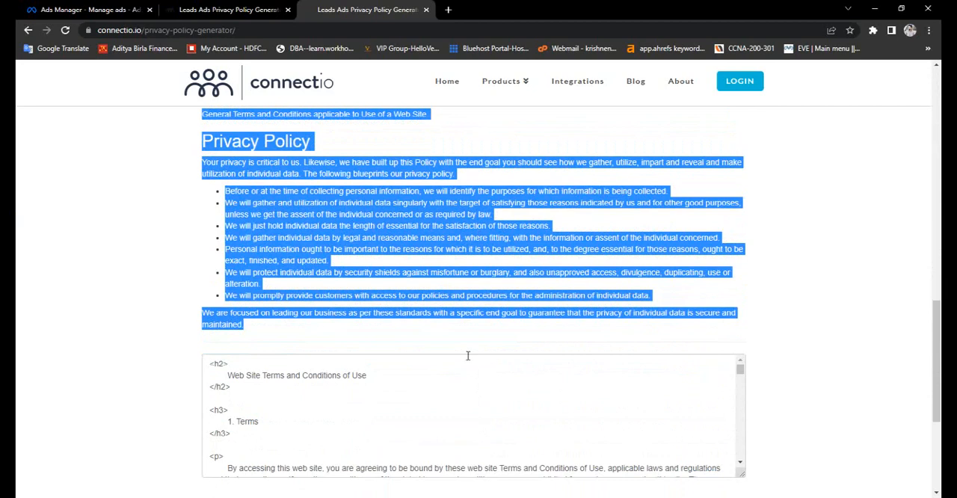
- Open the website's WordPress login in a new browser tab, try the username and account password, and log in through WordPress.com
click(449, 10)
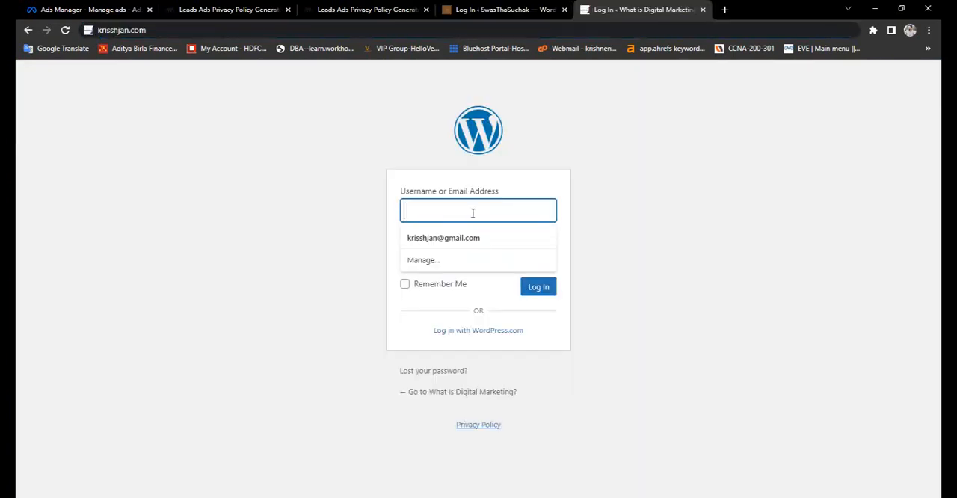
text(krisjan)
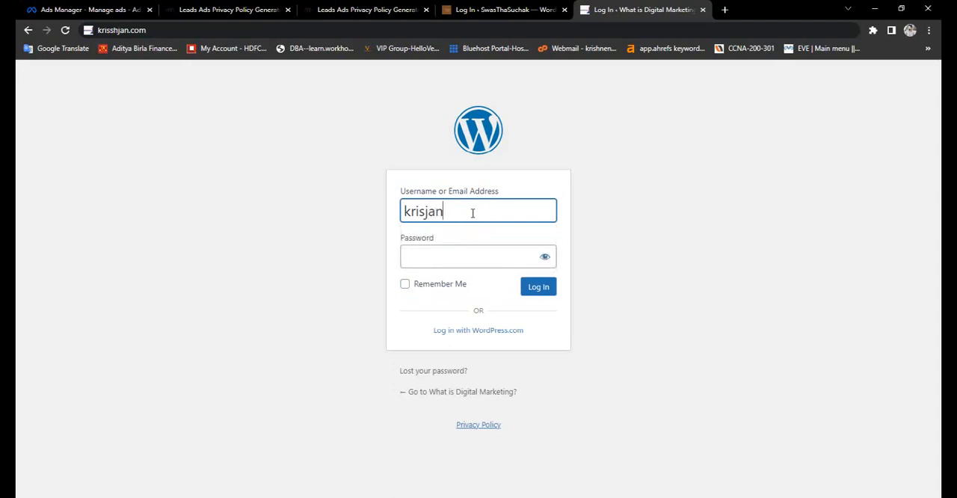
click(478, 258)
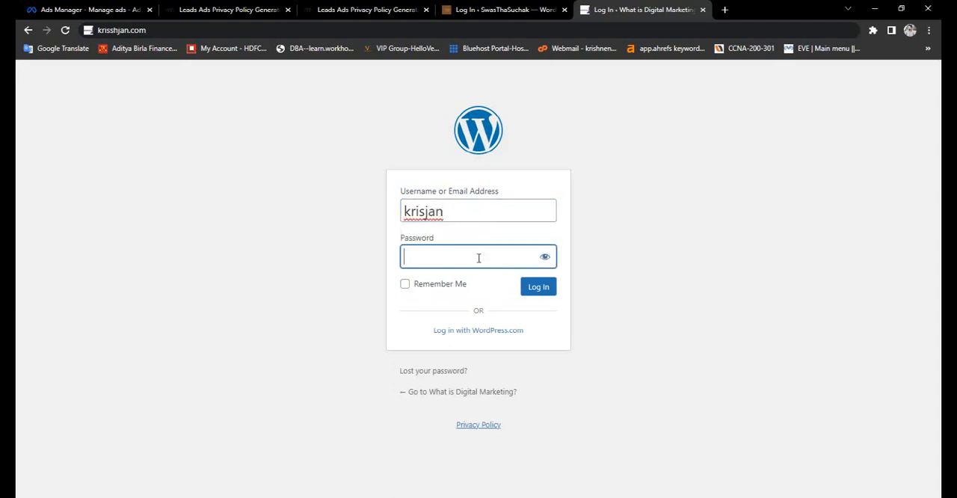
text(*****************)
key(Return)
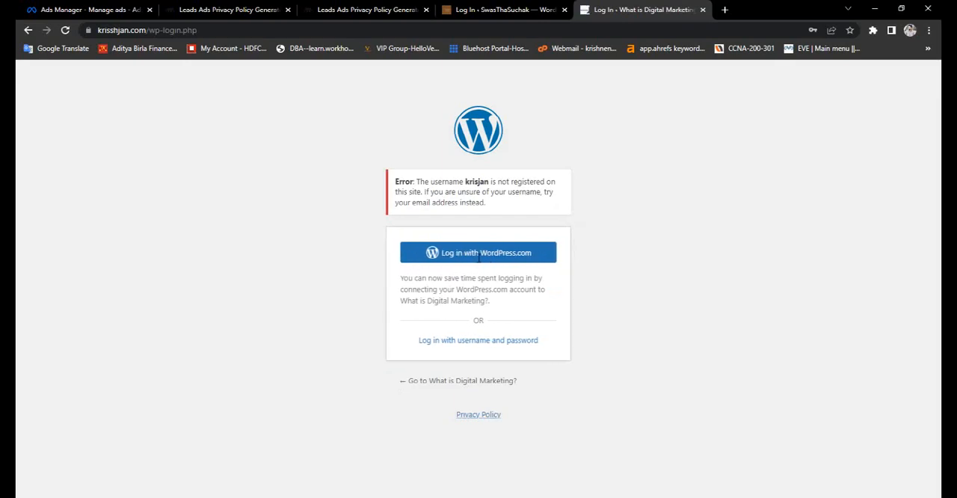
click(479, 254)
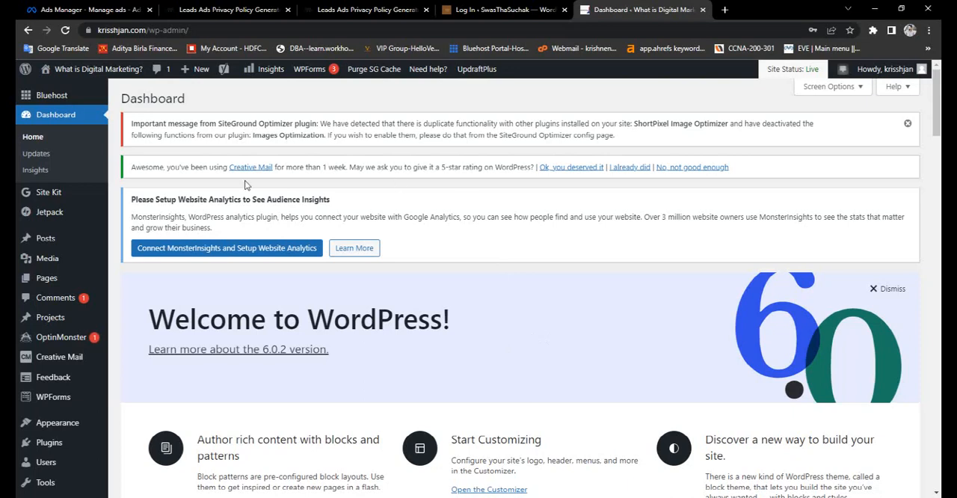
- Add a new page to the WordPress site, dismiss the block editor welcome dialog and choose the default editor
mouse_move(68, 279)
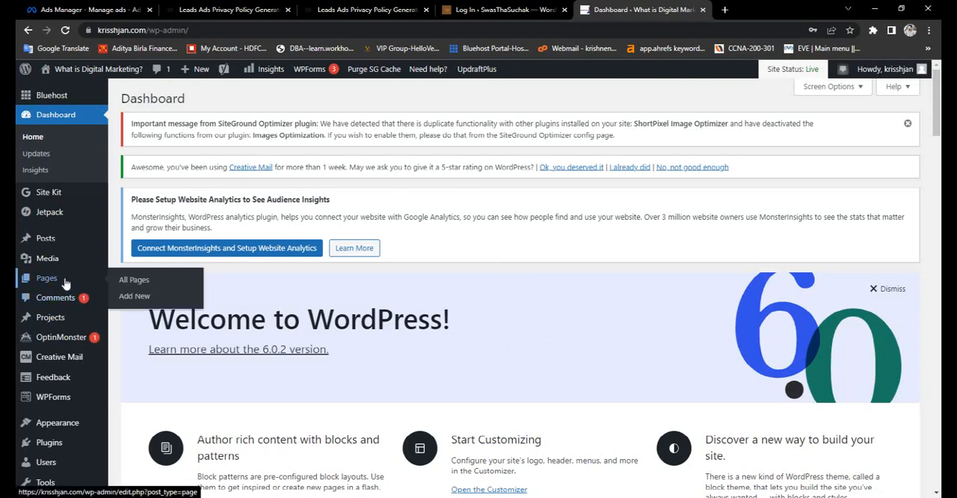
click(127, 297)
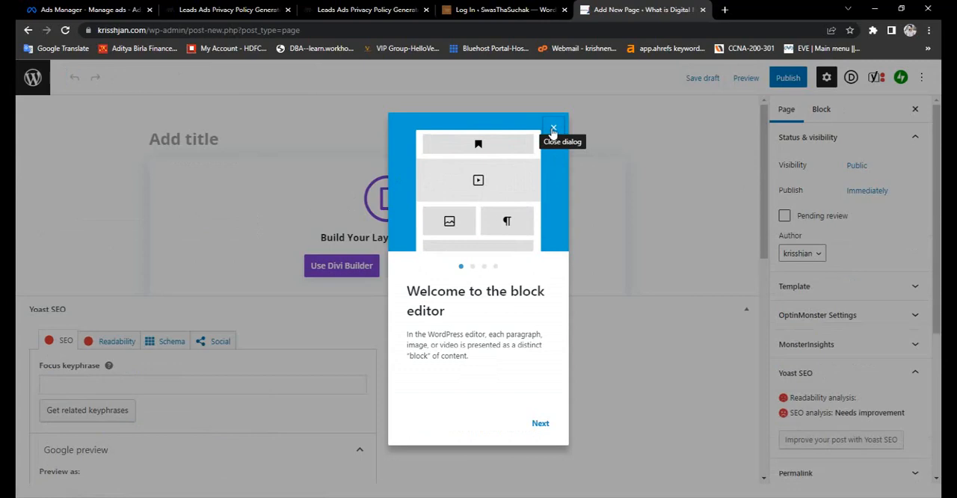
click(553, 131)
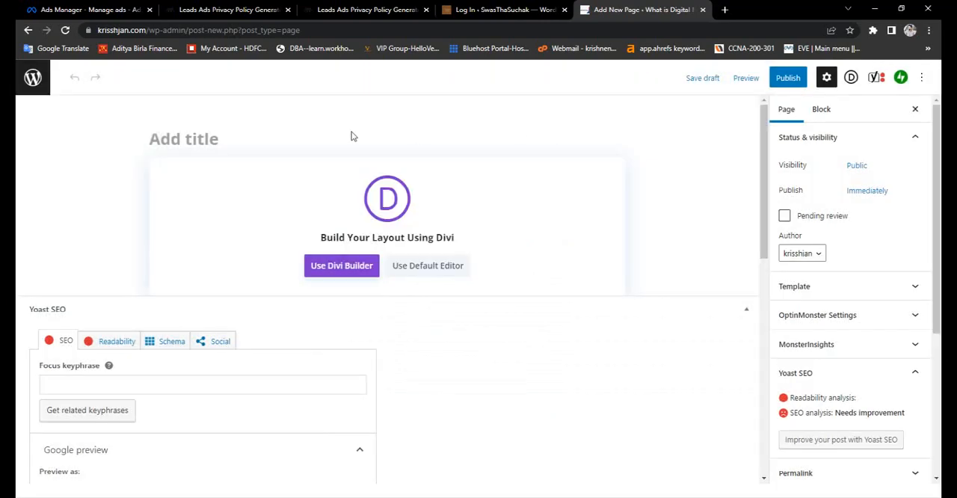
click(417, 267)
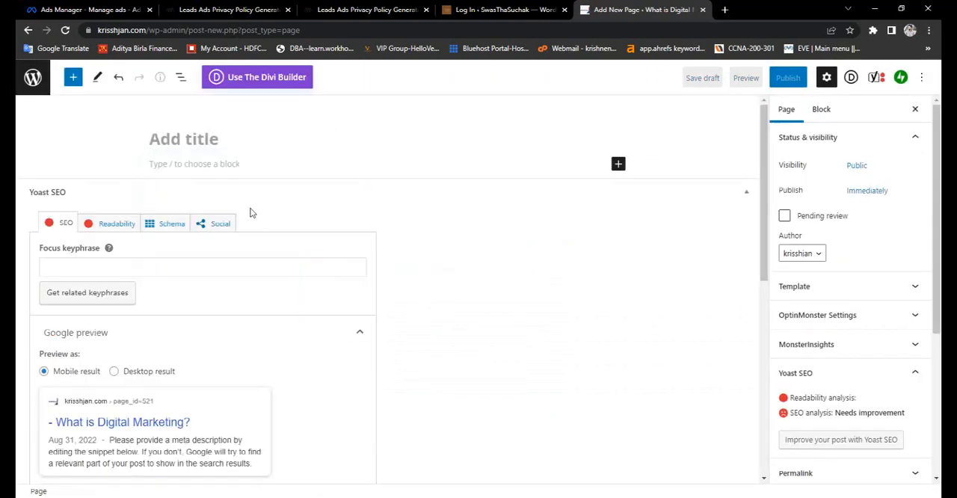
- Title the new page "Privacy Policy", correcting the misspelled first word with the spelling suggestion
click(193, 139)
text(S)
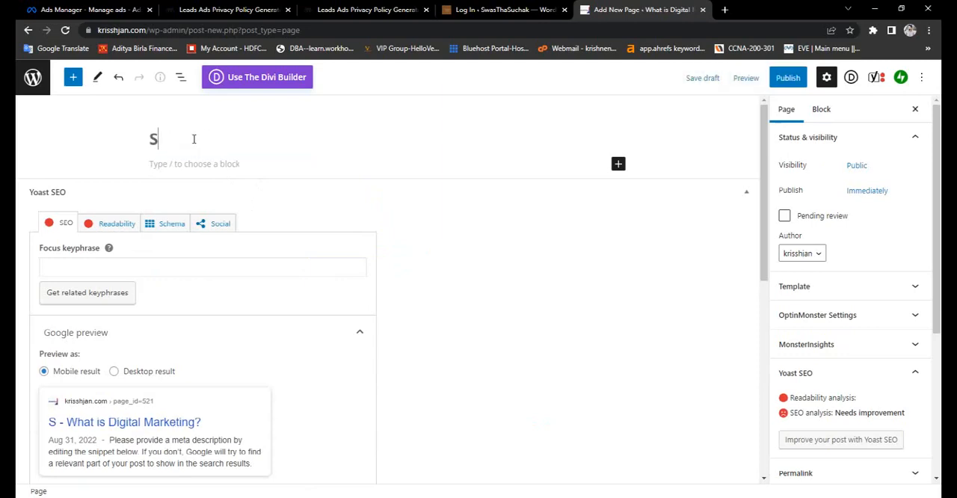
key(BackSpace)
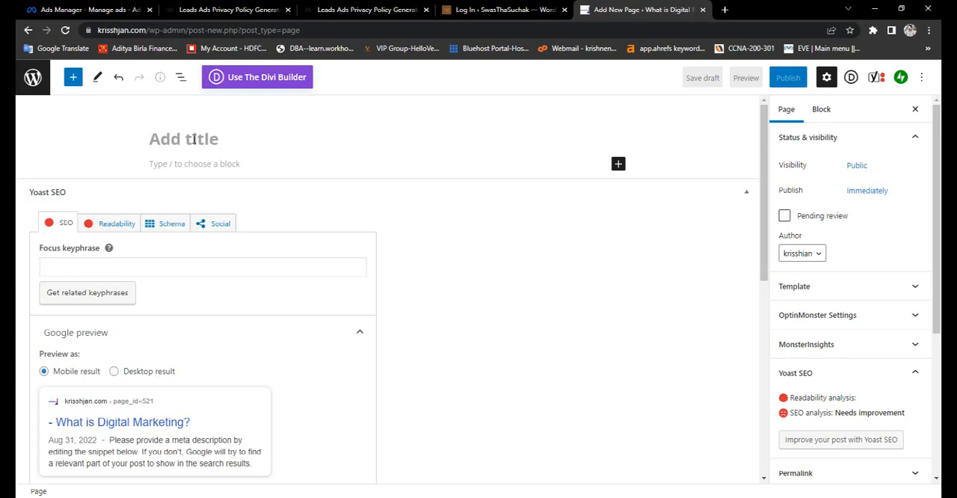
text(Privecy Polic)
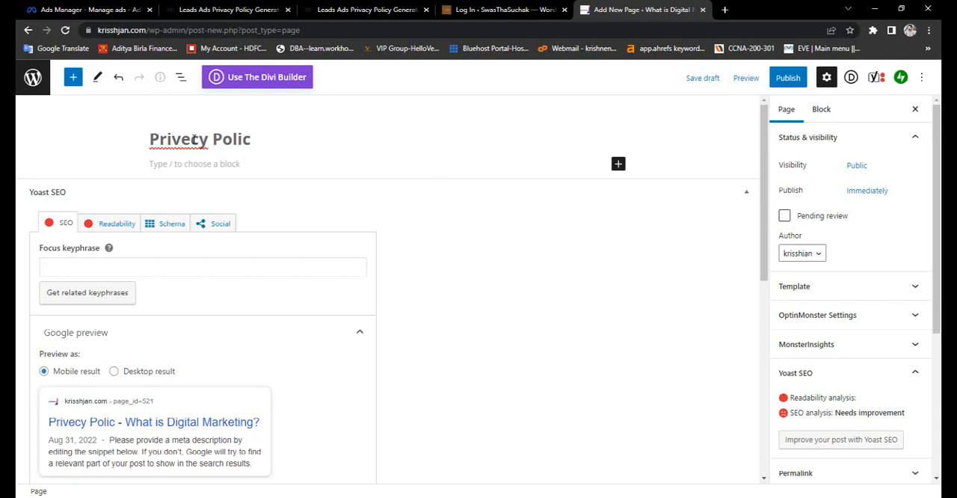
key(BackSpace)
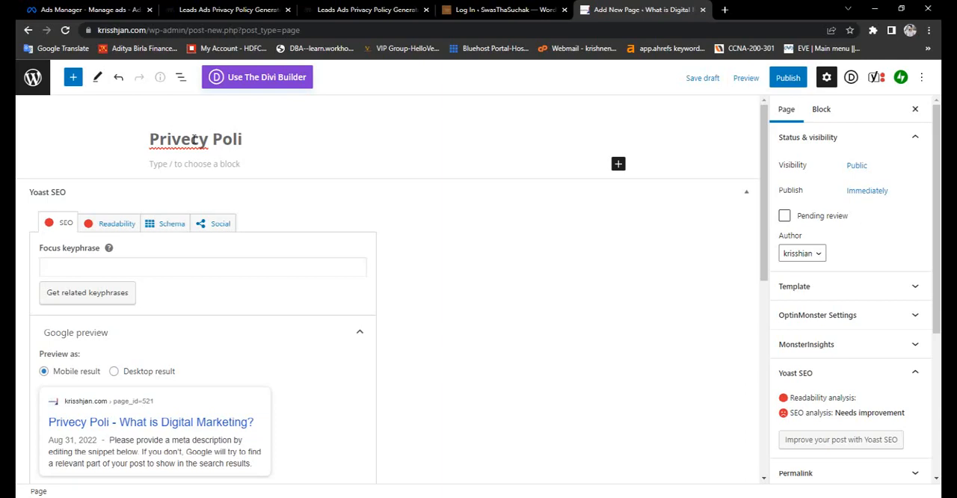
text(cy)
right_click(193, 139)
click(193, 139)
click(187, 181)
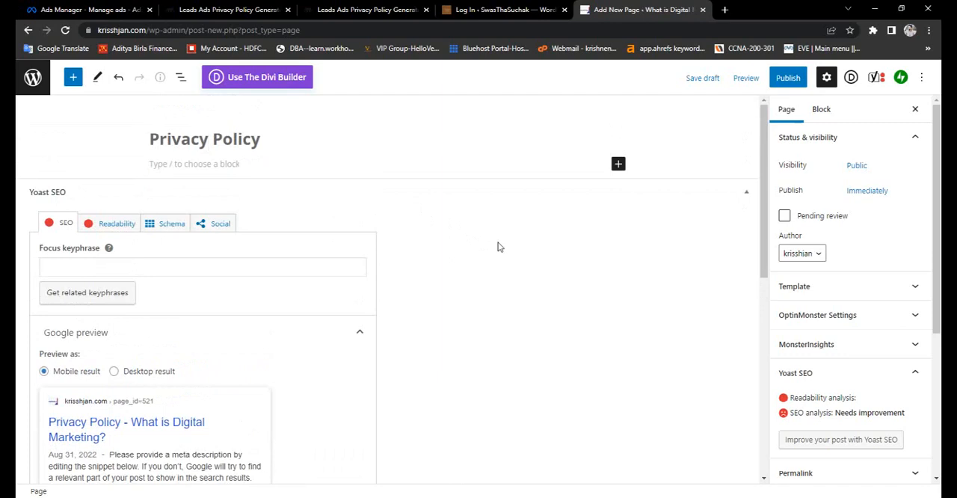
- Paste the generated policy text into the page body below the title and review it from end to start
click(618, 164)
click(546, 245)
click(216, 165)
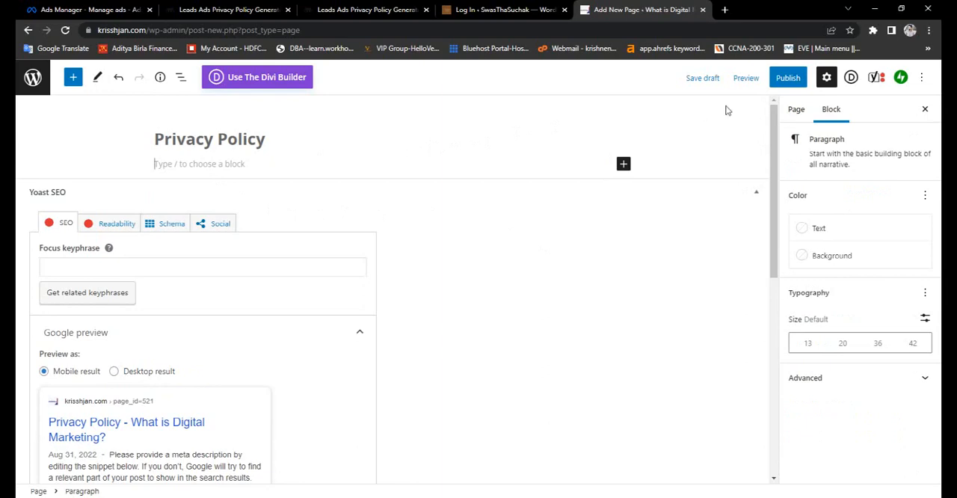
text(d)
key(BackSpace)
key(ctrl+v)
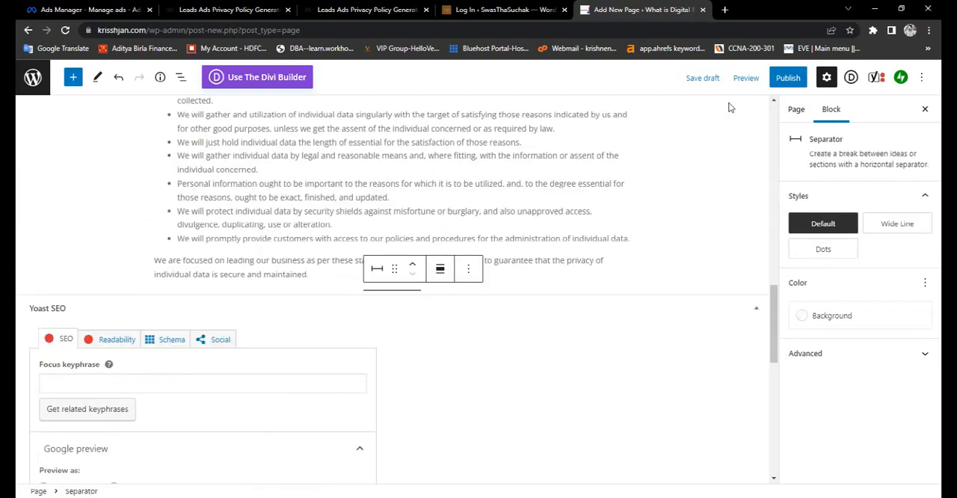
scroll(377, 209, down, 2)
scroll(377, 209, up, 1)
scroll(378, 208, up, 8)
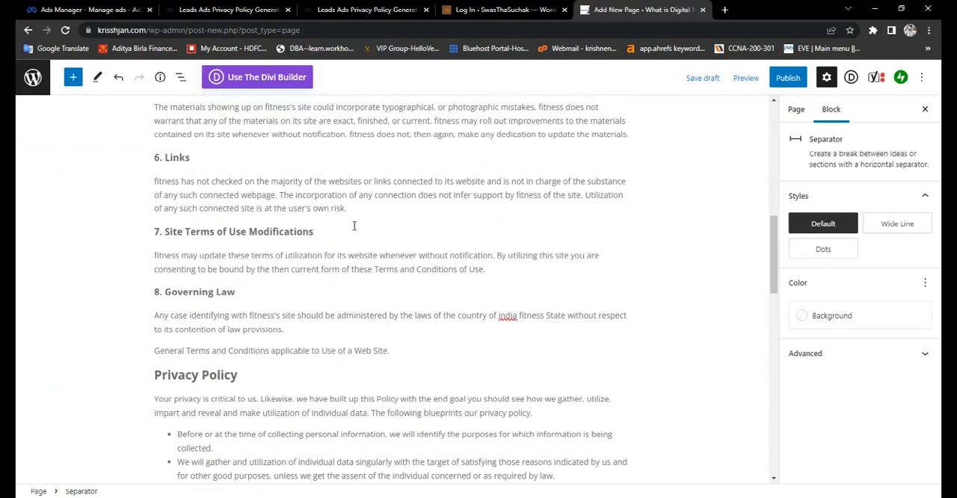
scroll(354, 225, up, 5)
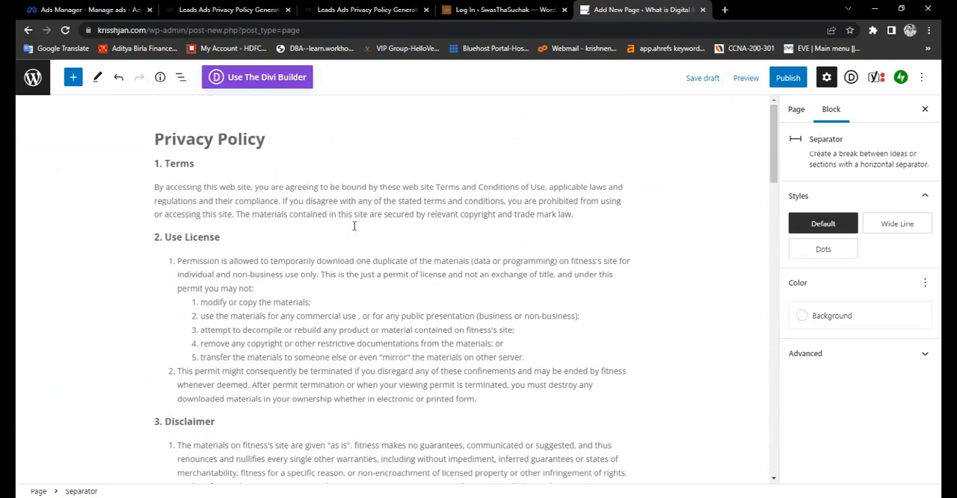
- Publish the Privacy Policy page and copy its page address
scroll(353, 227, down, 10)
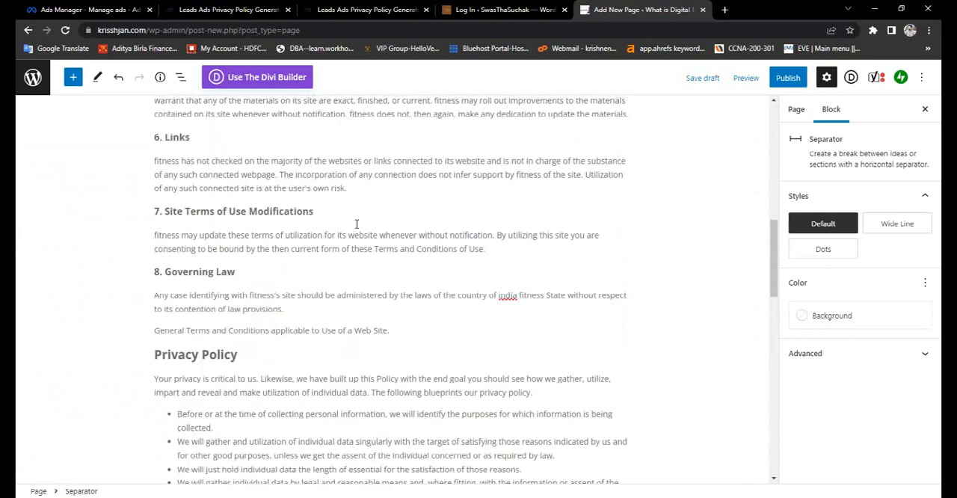
scroll(354, 226, up, 5)
click(789, 84)
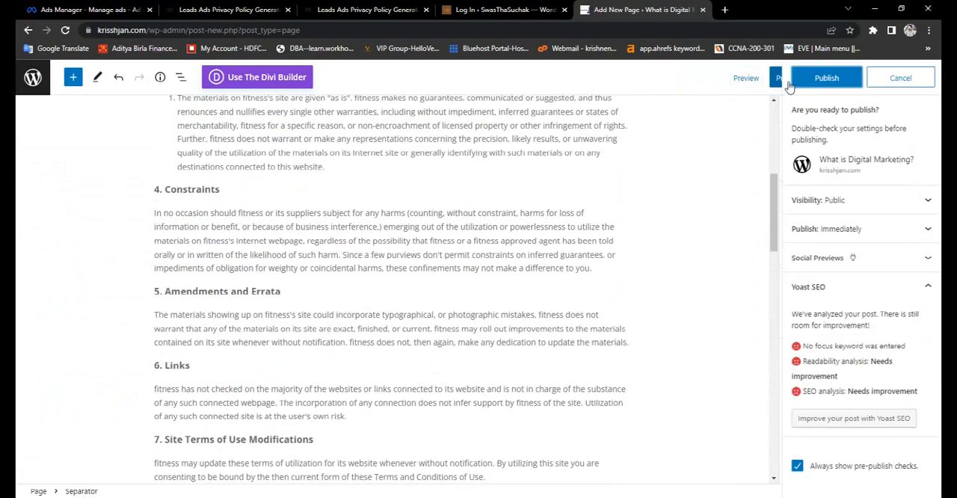
click(839, 81)
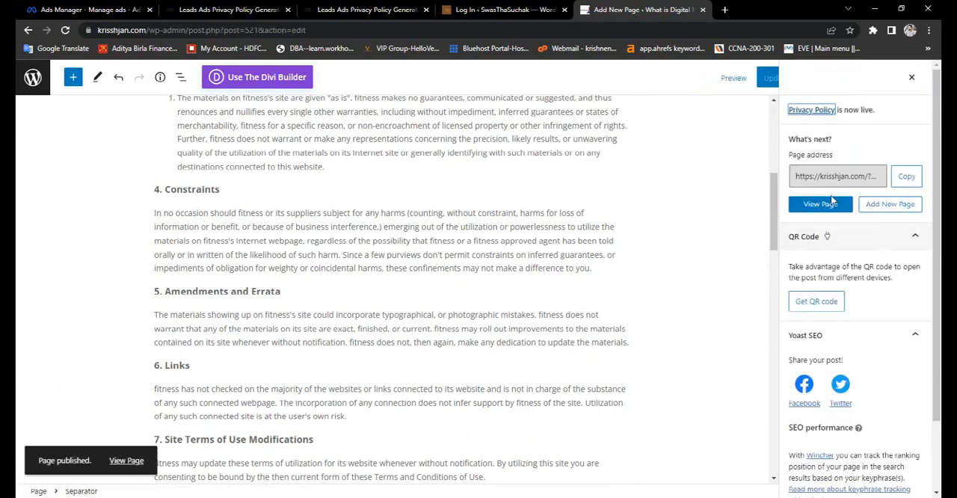
click(907, 177)
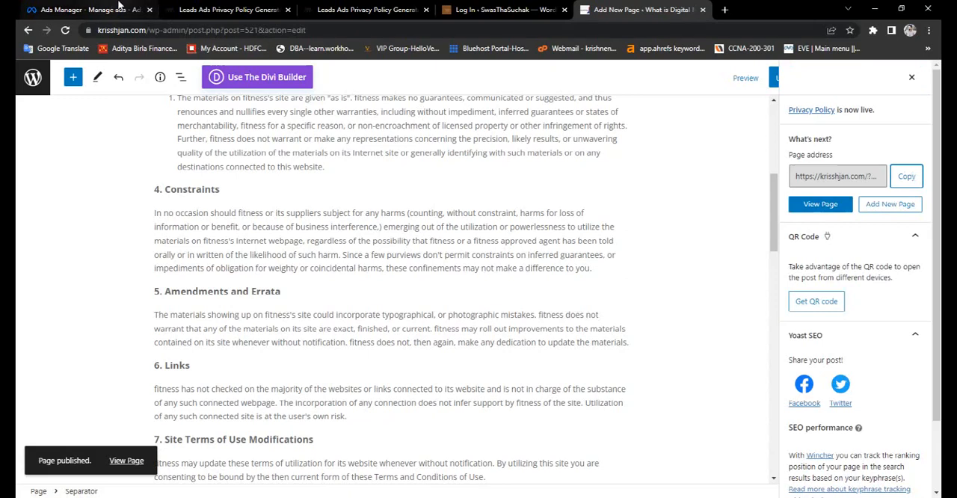
- Switch to Ads Manager and paste the copied page address as the form's privacy policy link
click(193, 6)
click(131, 7)
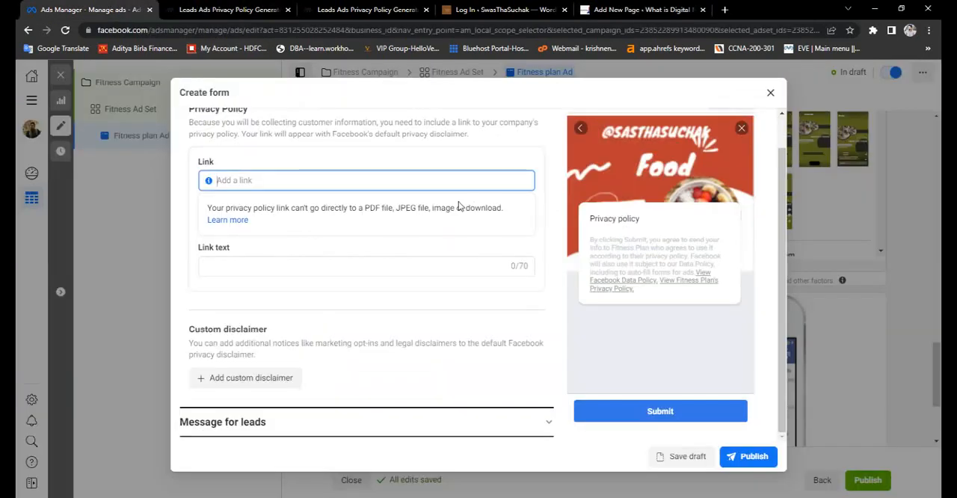
key(ctrl+v)
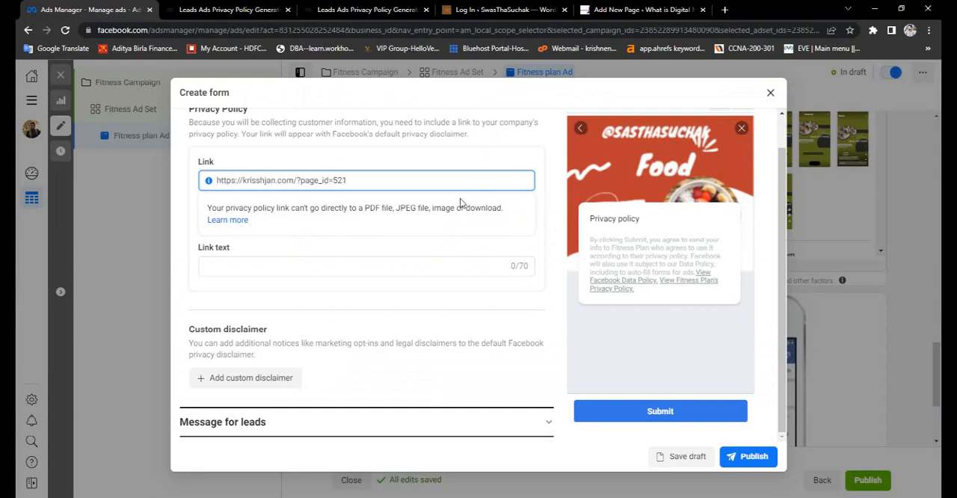
- Set the privacy policy link text to "Privacy Policy", correcting the misspelling
click(380, 272)
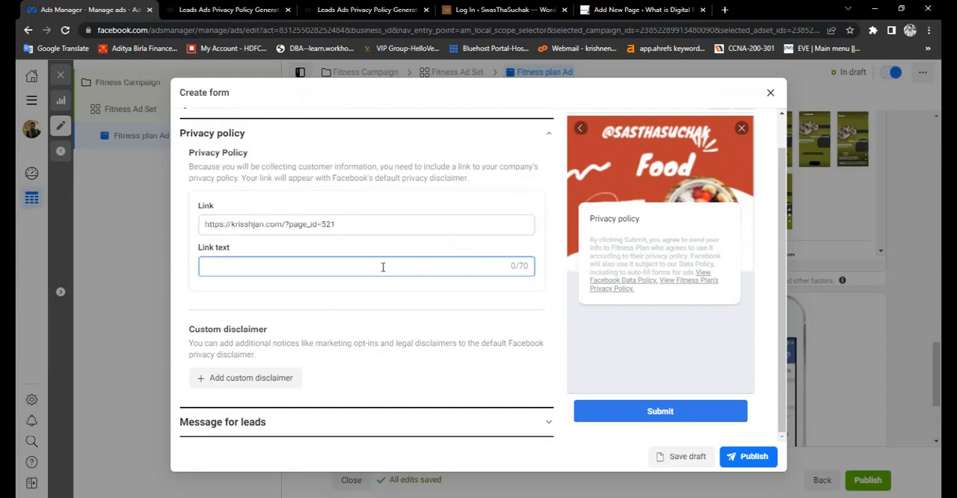
text(Pri)
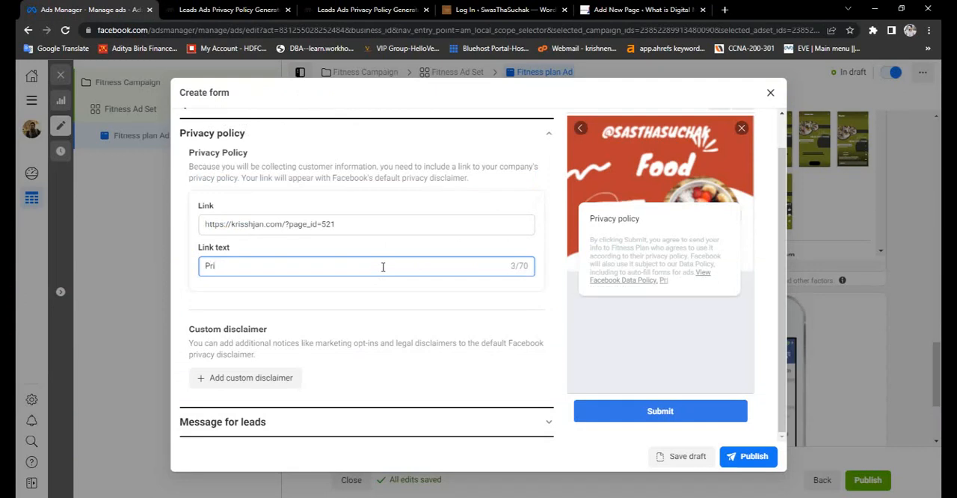
text(vecy)
key(BackSpace)
key(BackSpace)
key(BackSpace)
key(BackSpace)
text(acy Policy)
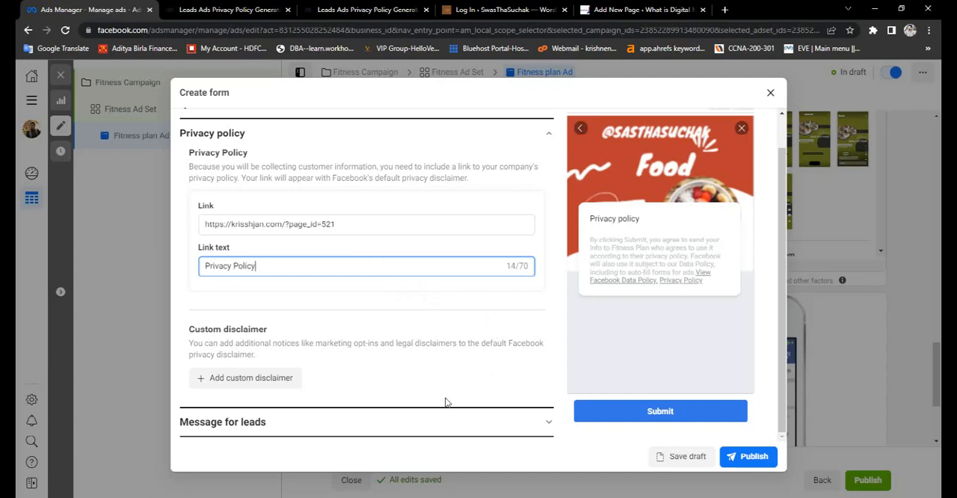
- In the message for leads, replace "visit our website" in the description with "downloa free diat plan"
click(258, 423)
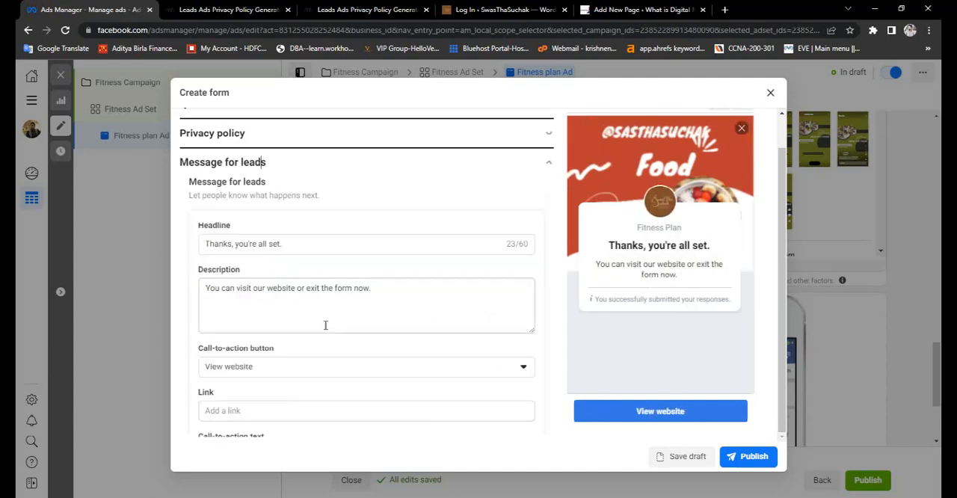
click(302, 247)
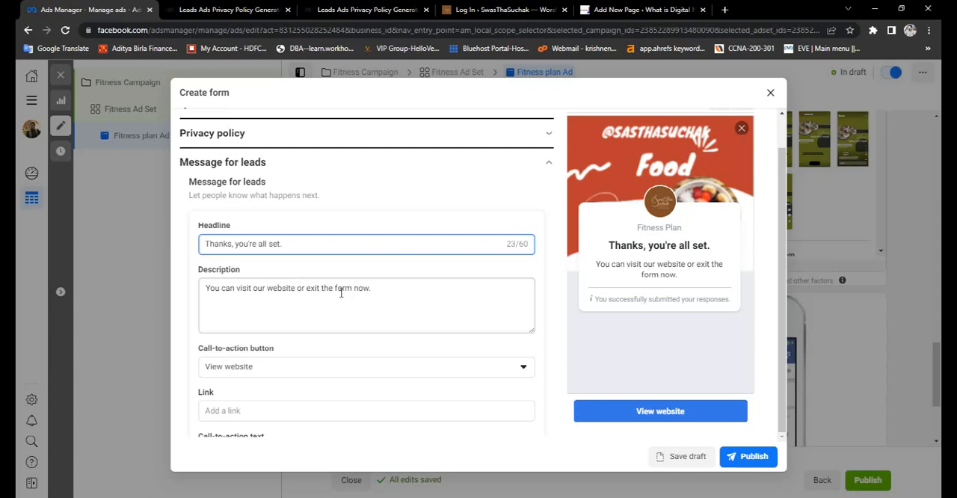
click(295, 289)
key(BackSpace)
key(BackSpace)
key(BackSpace)
key(BackSpace)
key(BackSpace)
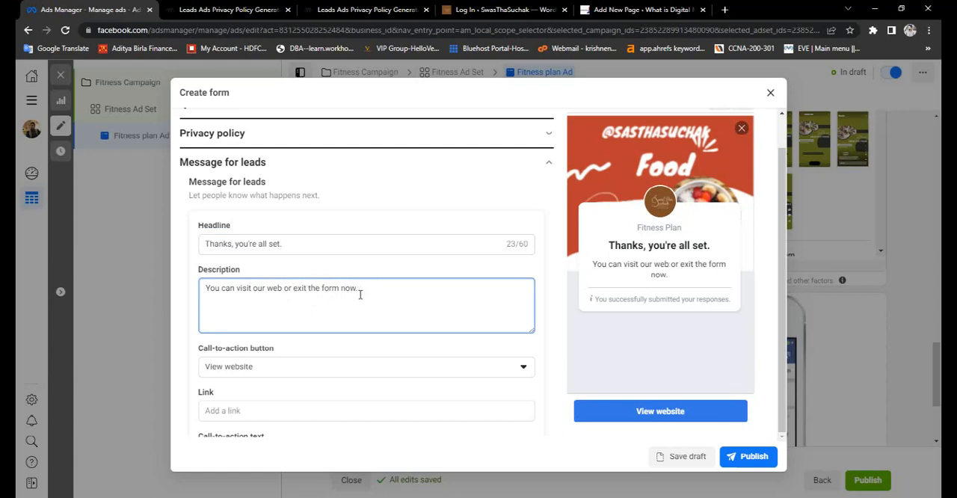
key(BackSpace)
key(BackSpace)
key(BackSpace)
key(BackSpace)
key(BackSpace)
key(BackSpace)
key(BackSpace)
key(BackSpace)
key(BackSpace)
key(BackSpace)
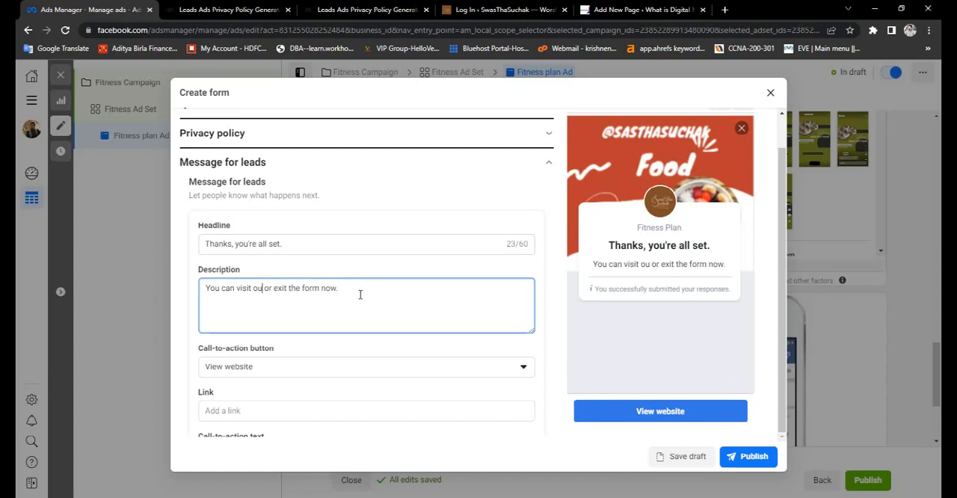
key(BackSpace)
key(BackSpace)
text(downloa)
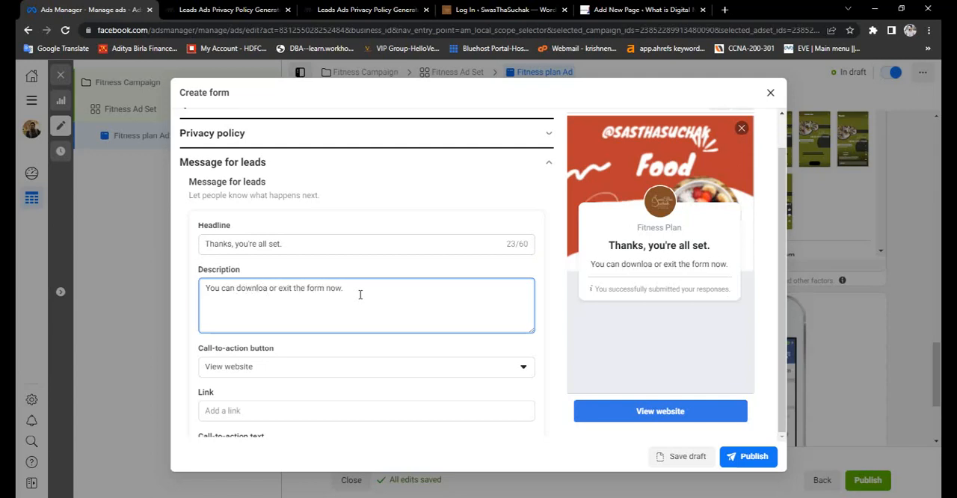
text( free)
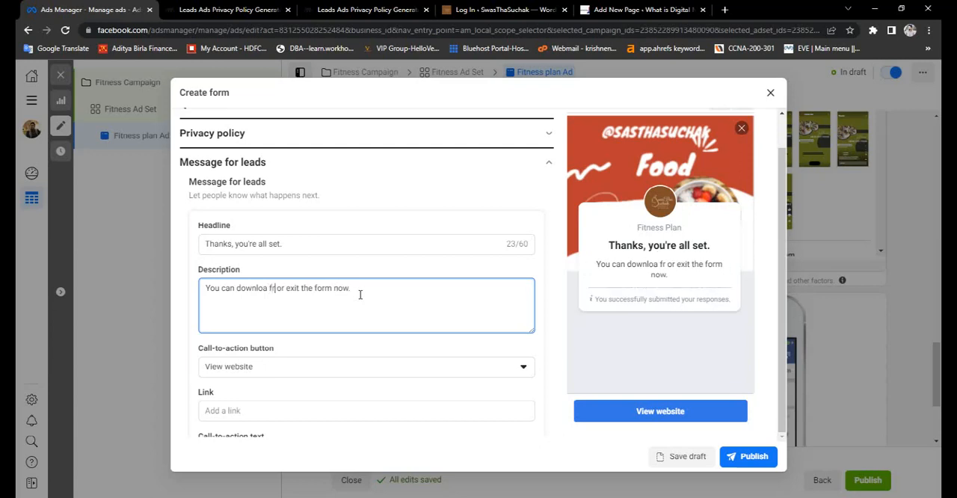
text( diat)
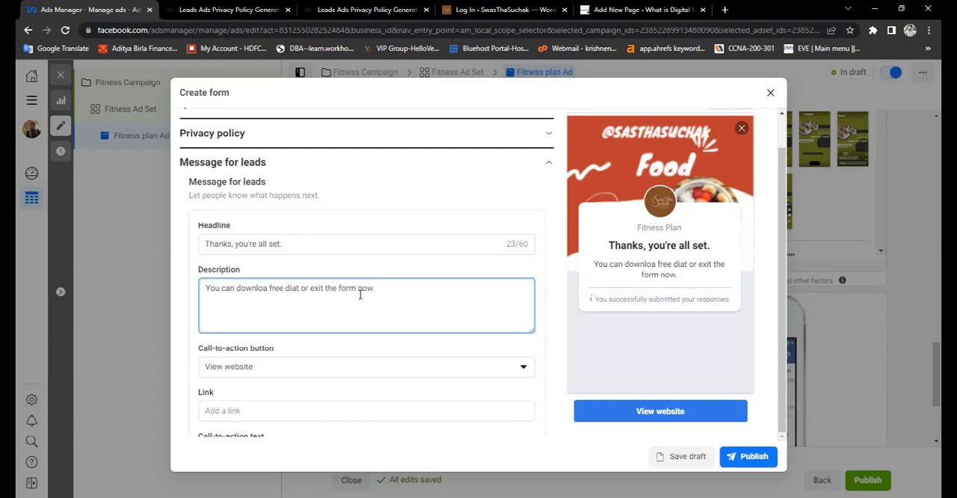
text( plan)
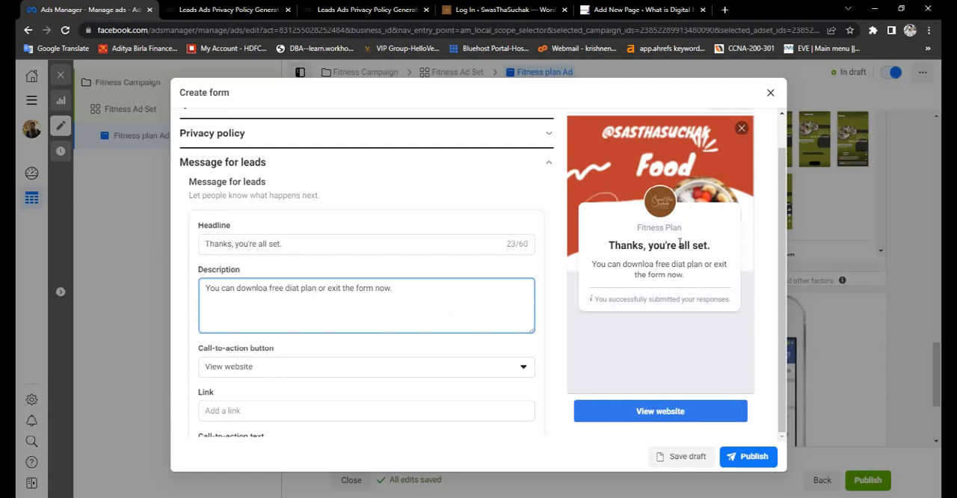
- Change the call-to-action button of the message for leads to View file
scroll(376, 342, down, 2)
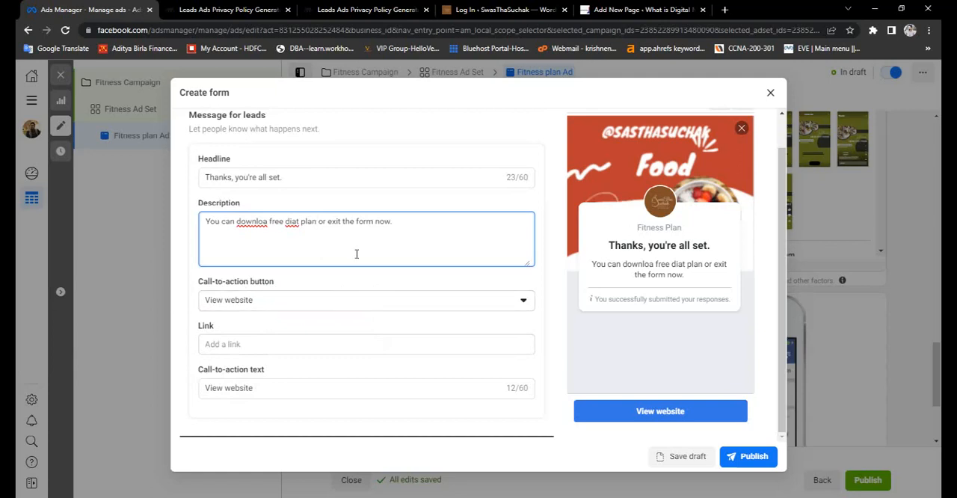
scroll(355, 255, up, 3)
scroll(355, 252, down, 2)
scroll(356, 252, down, 1)
click(299, 303)
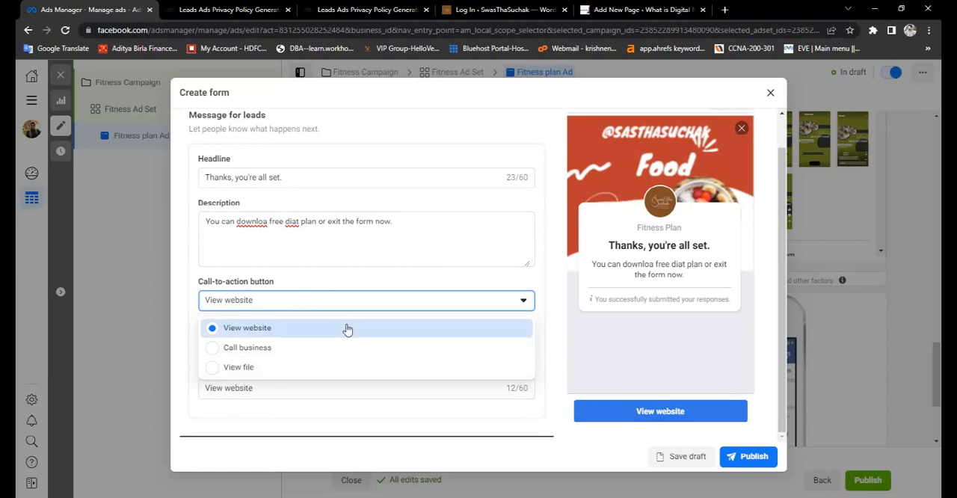
click(215, 370)
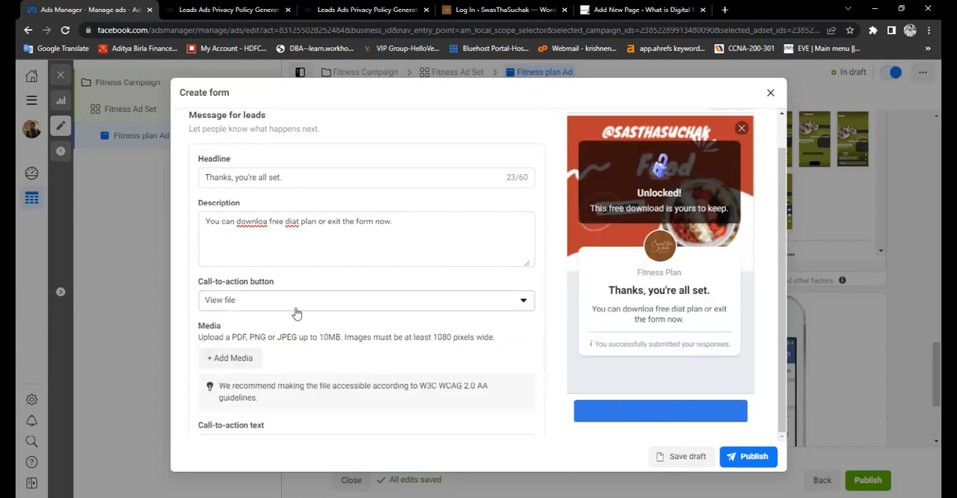
- Correct the two misspelled words in the description to "download" and "diet" with the spelling suggestions
click(265, 230)
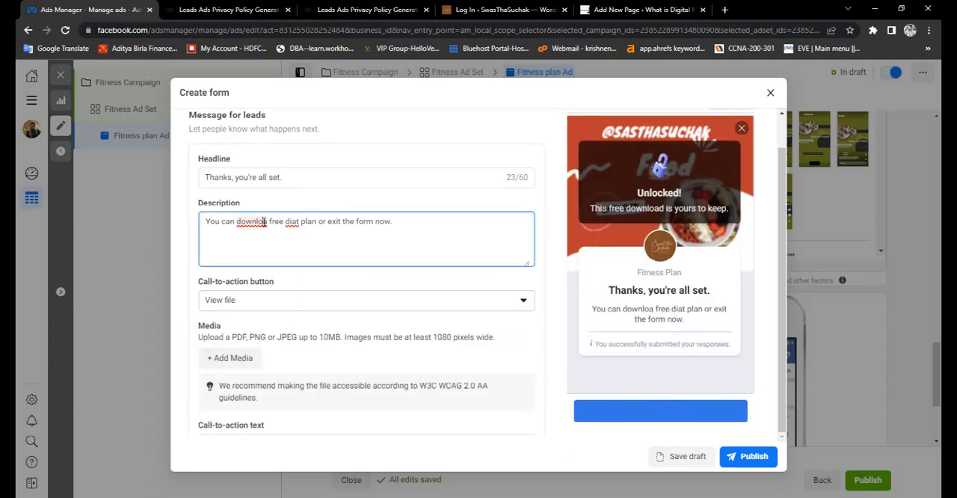
right_click(256, 221)
click(256, 222)
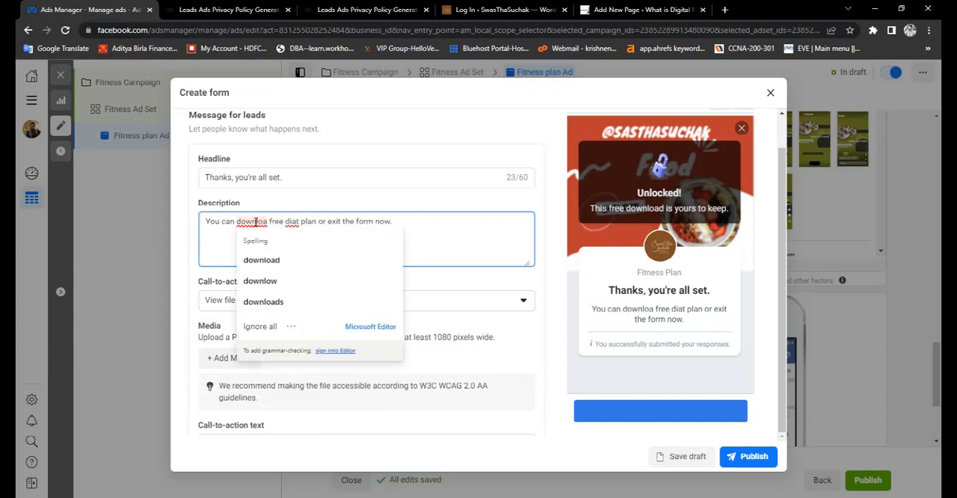
click(261, 260)
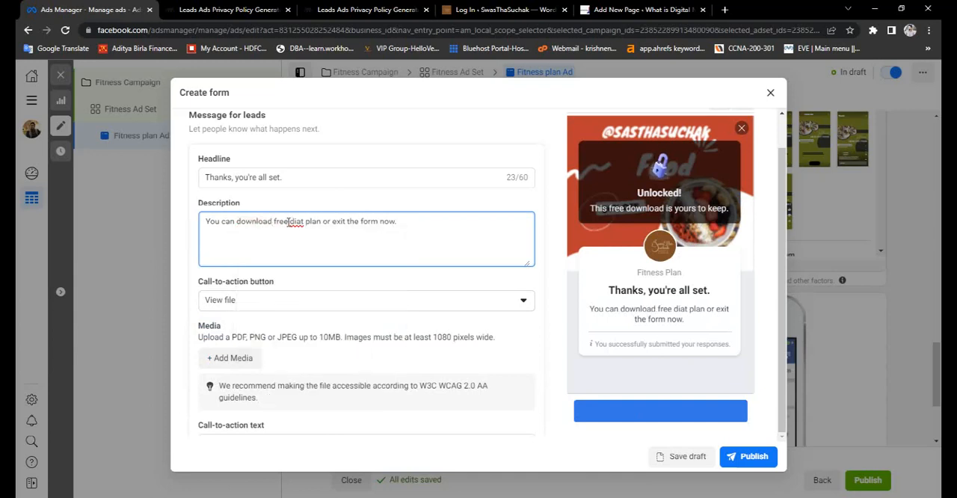
right_click(292, 221)
click(300, 259)
scroll(258, 254, down, 1)
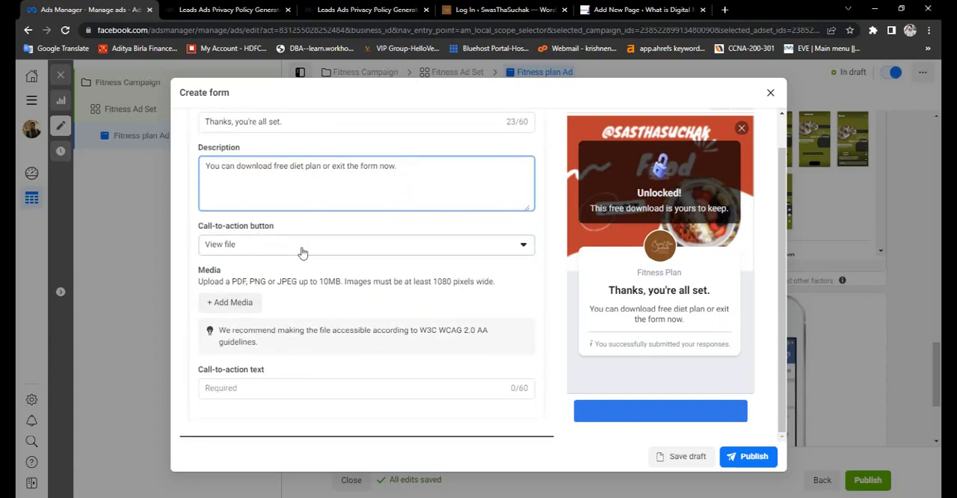
click(244, 306)
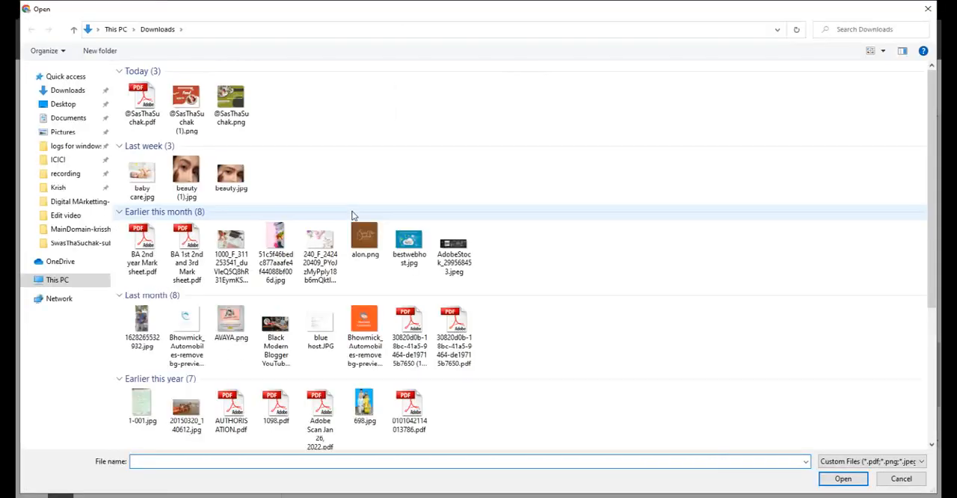
double_click(142, 101)
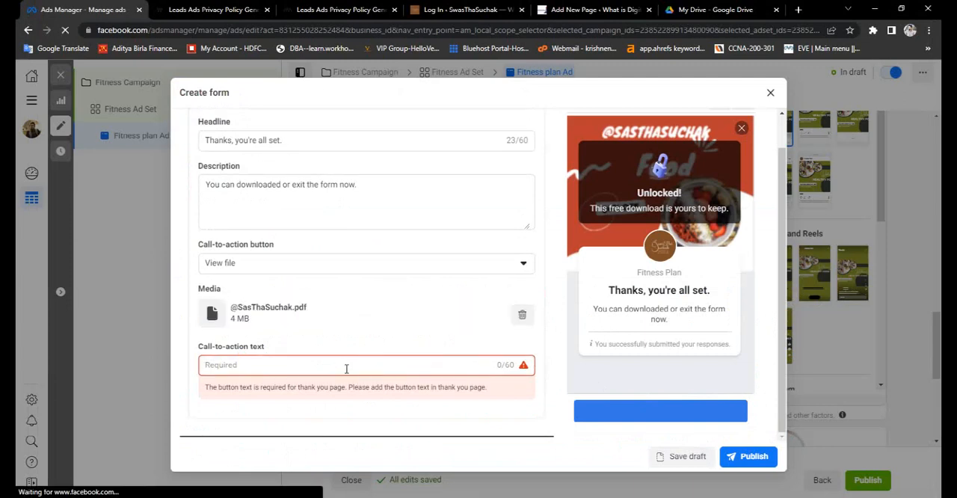
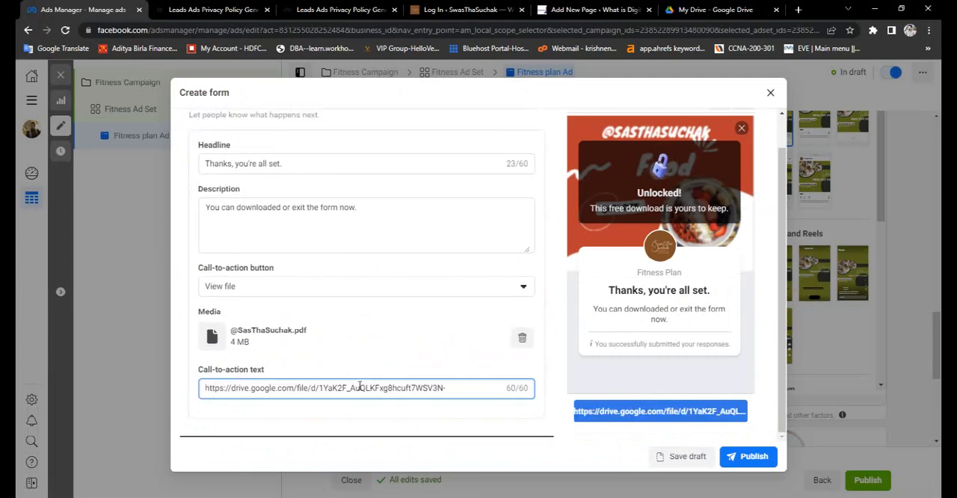
key(ctrl+a)
key(BackSpace)
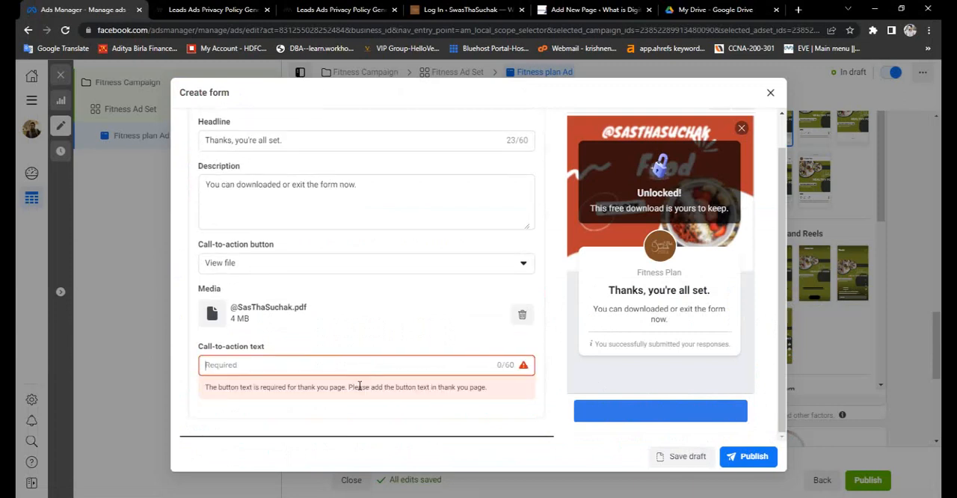
- Set the call-to-action text to "Download"
text(Dow)
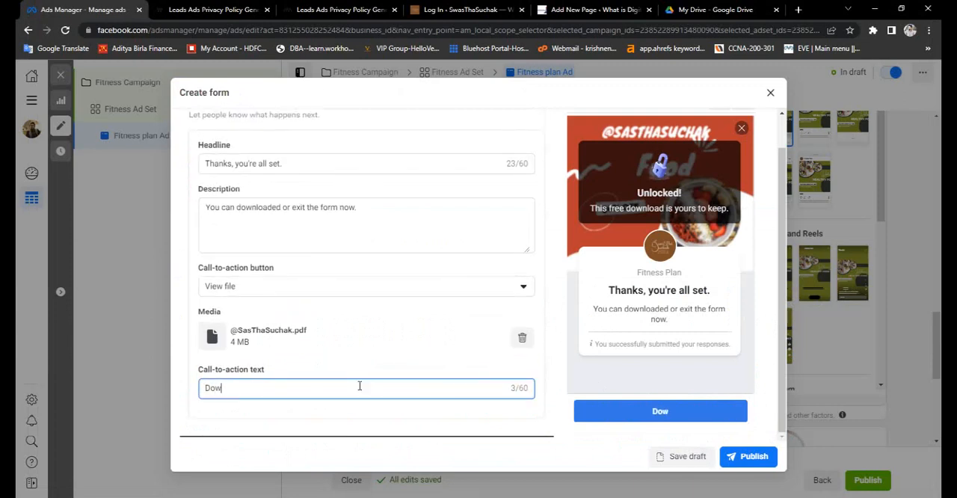
text(nload)
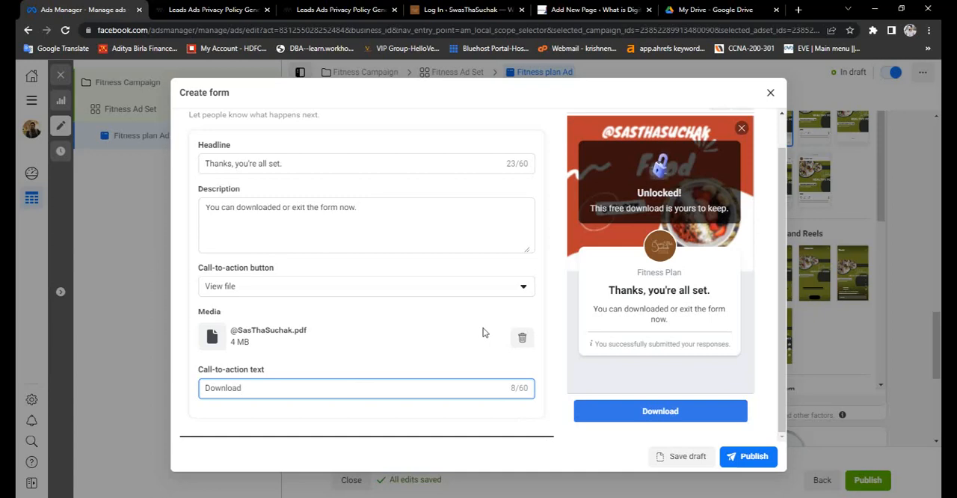
- Review the form preview and its message for leads, and try to publish the form
click(660, 170)
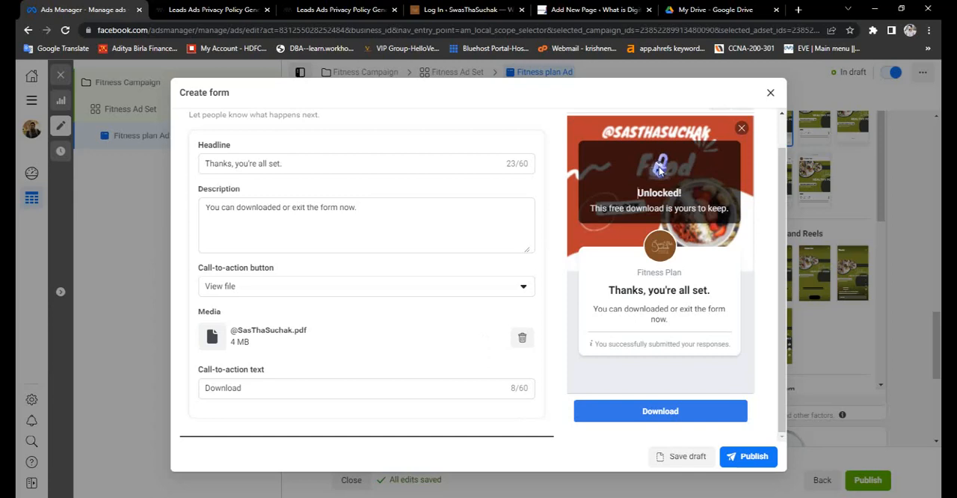
scroll(478, 316, up, 1)
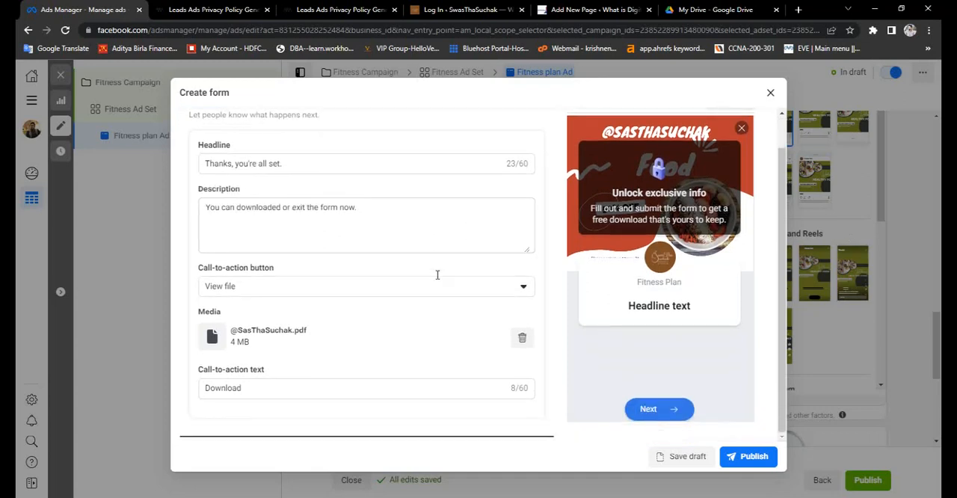
scroll(435, 281, up, 3)
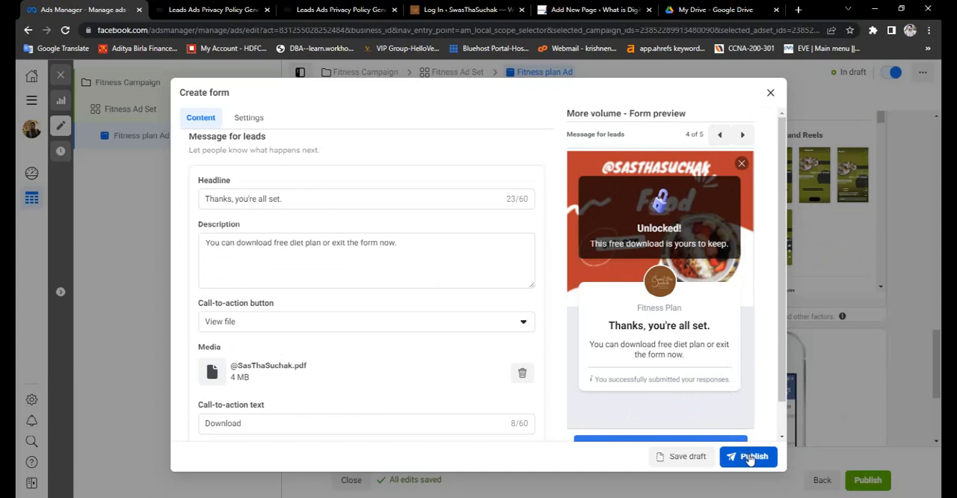
click(750, 459)
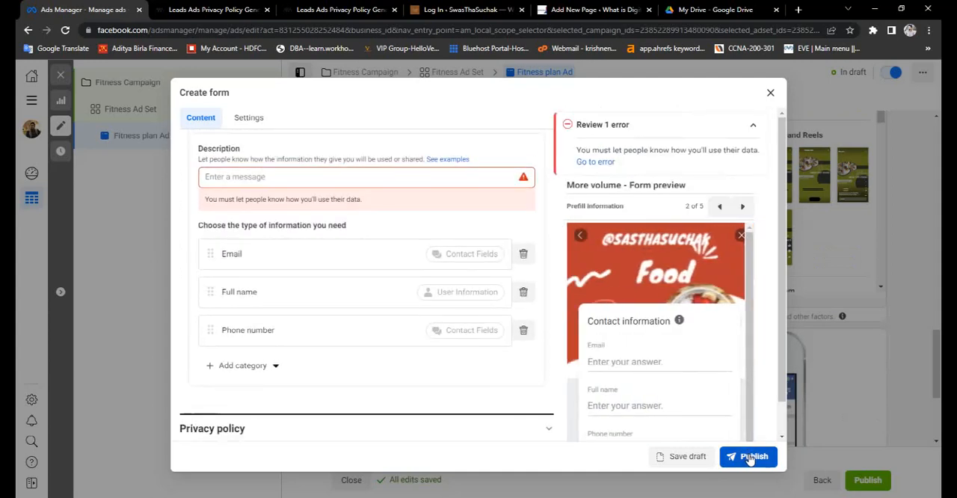
- Enter "Fitness Plan" as the description of the prefill questions and publish the Fitness Cross form
click(329, 178)
text(Fitness)
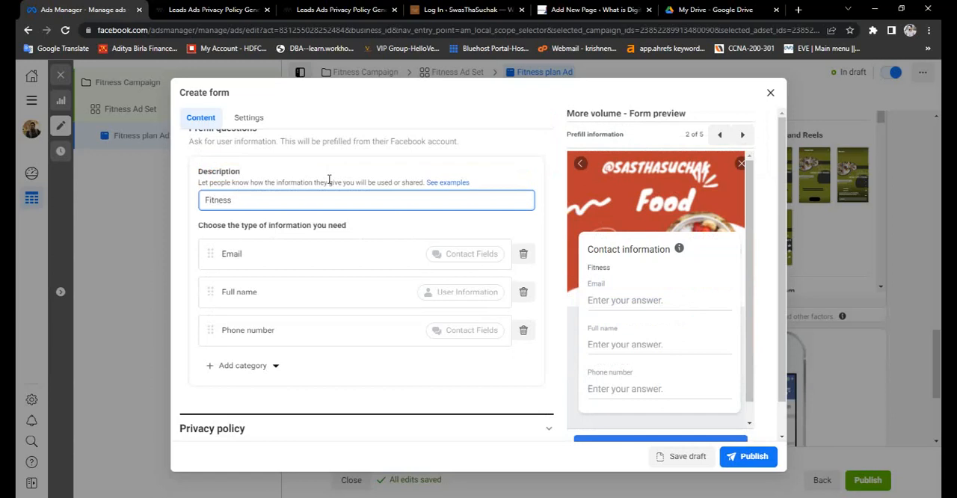
text( Plan)
scroll(352, 220, up, 5)
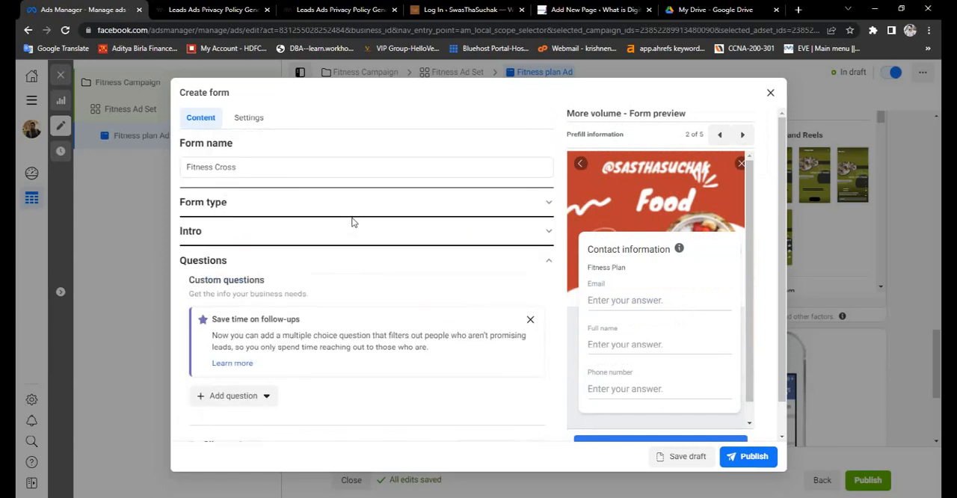
scroll(352, 220, down, 5)
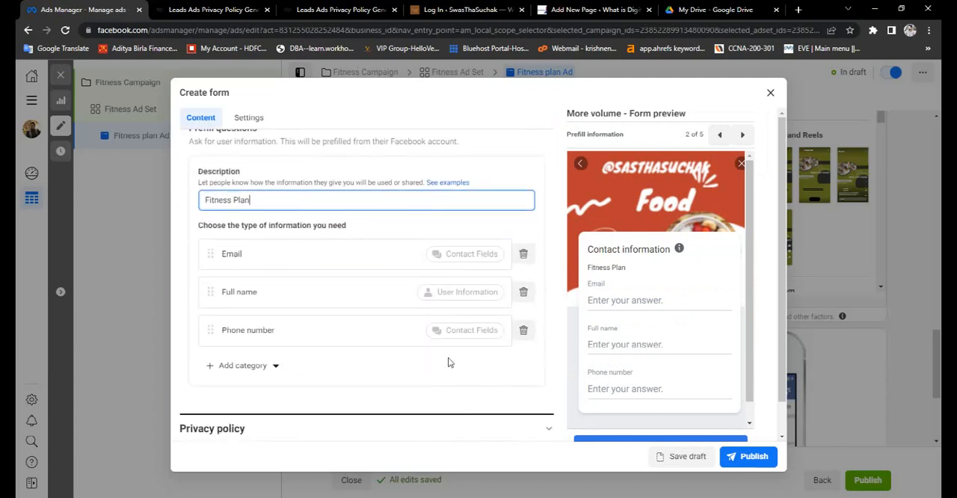
click(743, 459)
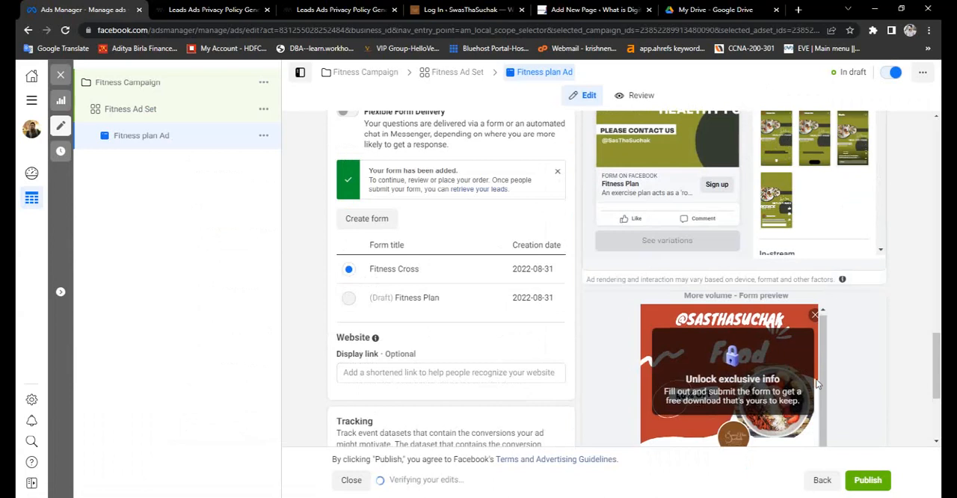
- Publish Fitness plan Ad, dismiss the submission dialog and return to the ads list
click(866, 481)
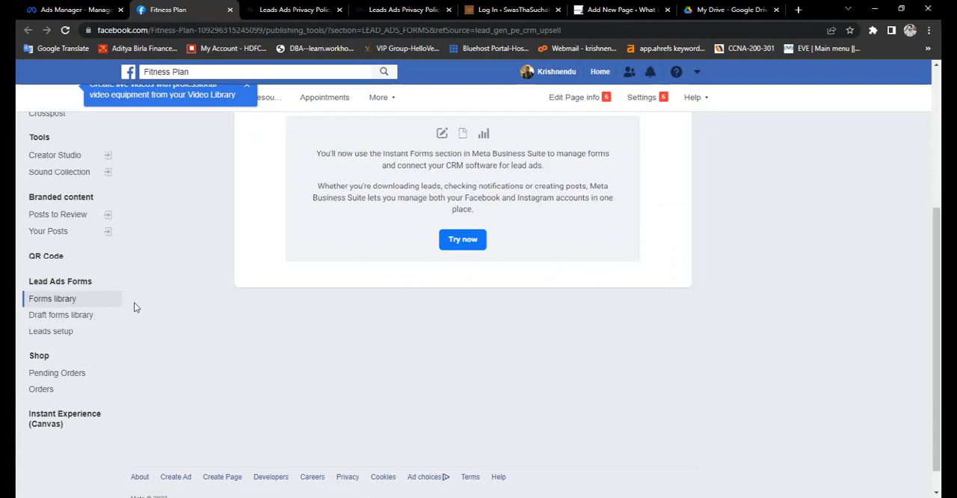
scroll(134, 302, up, 3)
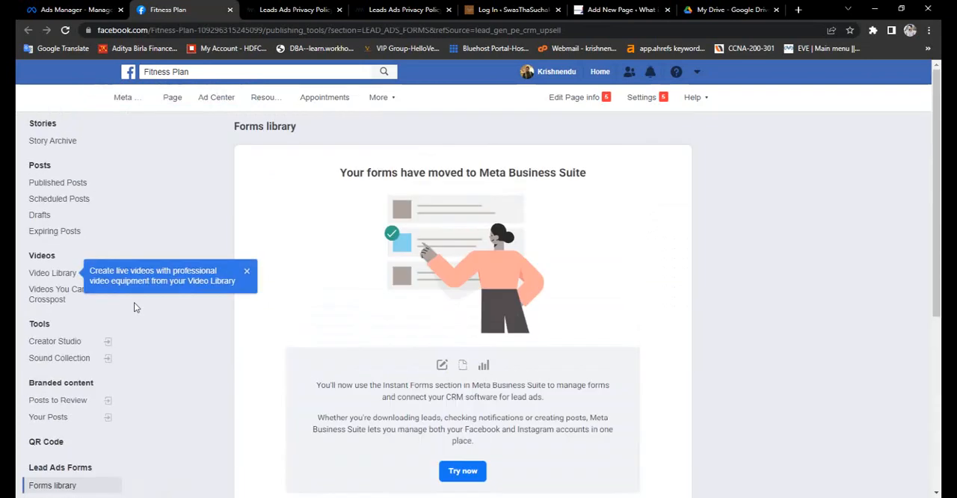
click(230, 10)
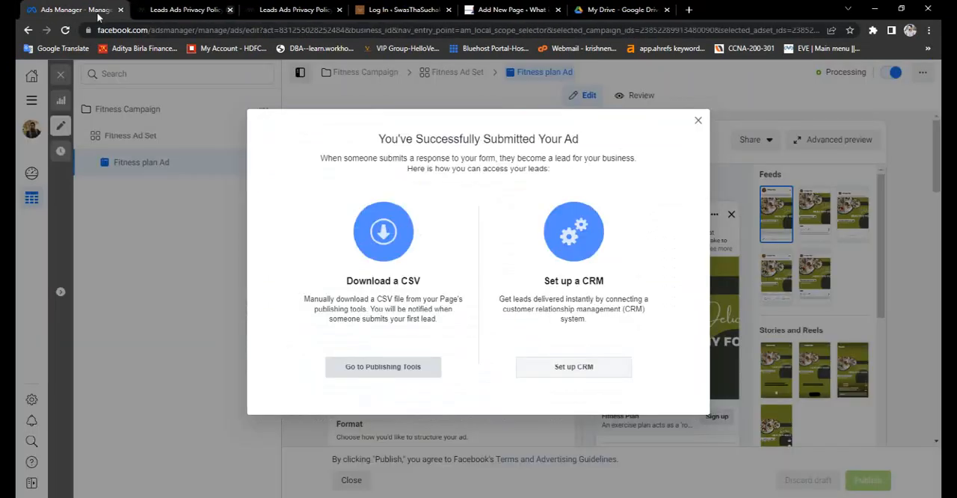
click(698, 121)
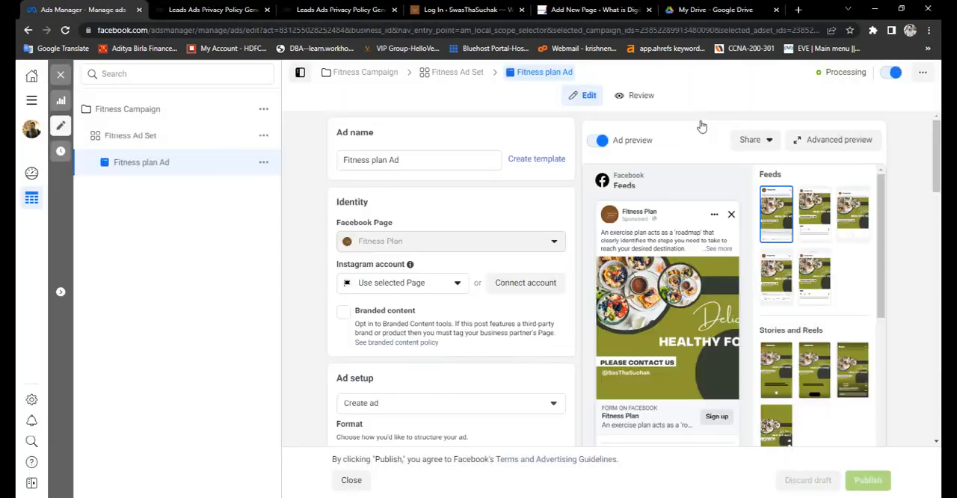
click(63, 77)
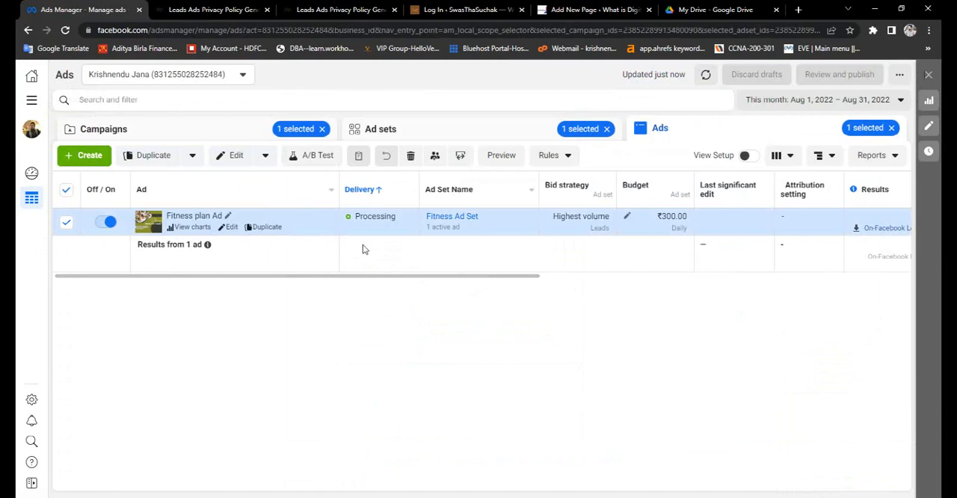
- Check the delivery status of Fitness plan Ad and read its explanation
mouse_move(356, 217)
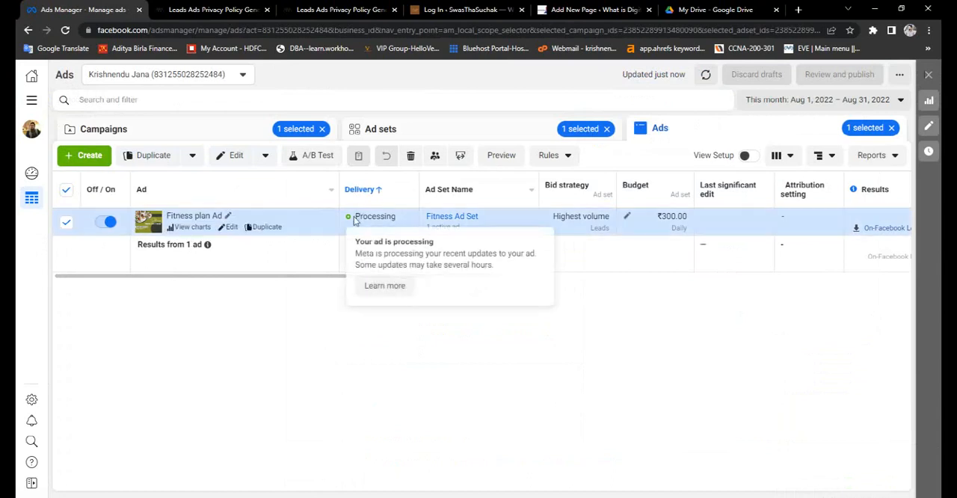
drag(355, 217, 398, 218)
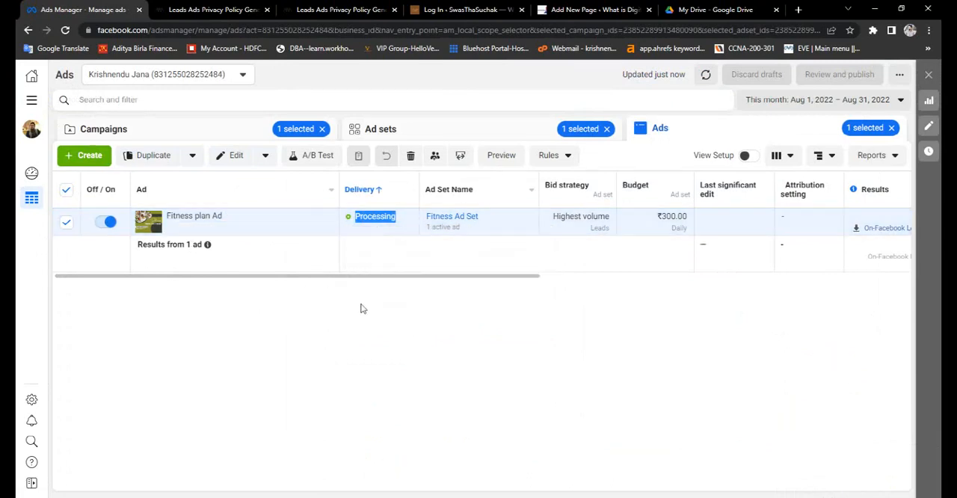
drag(379, 282, 363, 293)
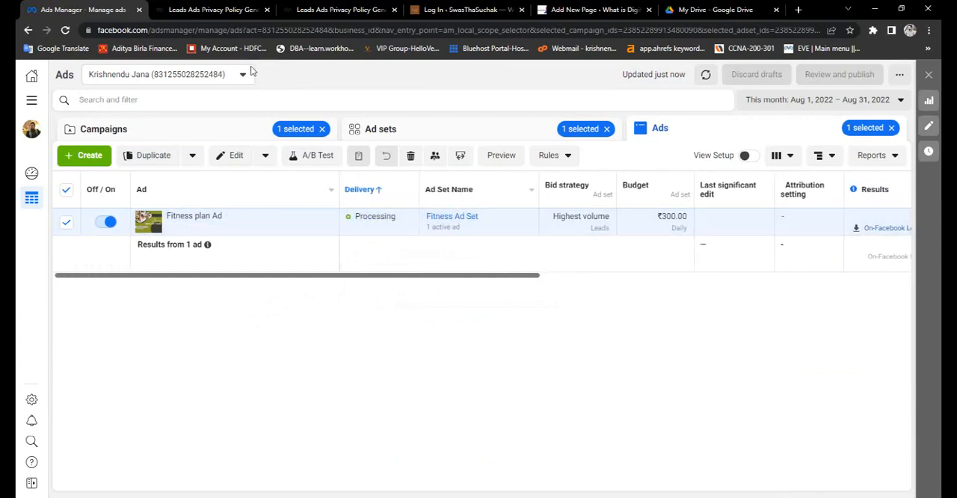
- Switch to the other ad account, toggle New Lead generation Ad and reload the ads list to check its delivery status
click(244, 72)
click(149, 189)
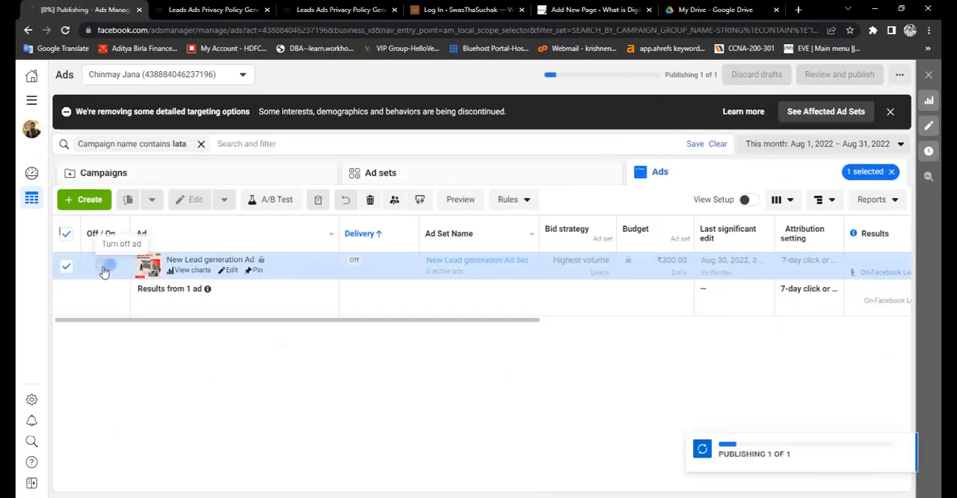
click(105, 267)
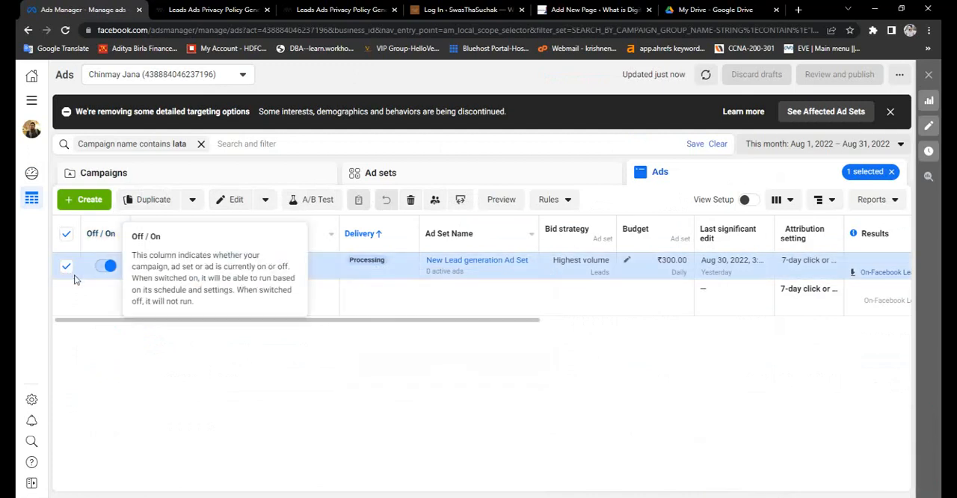
click(65, 30)
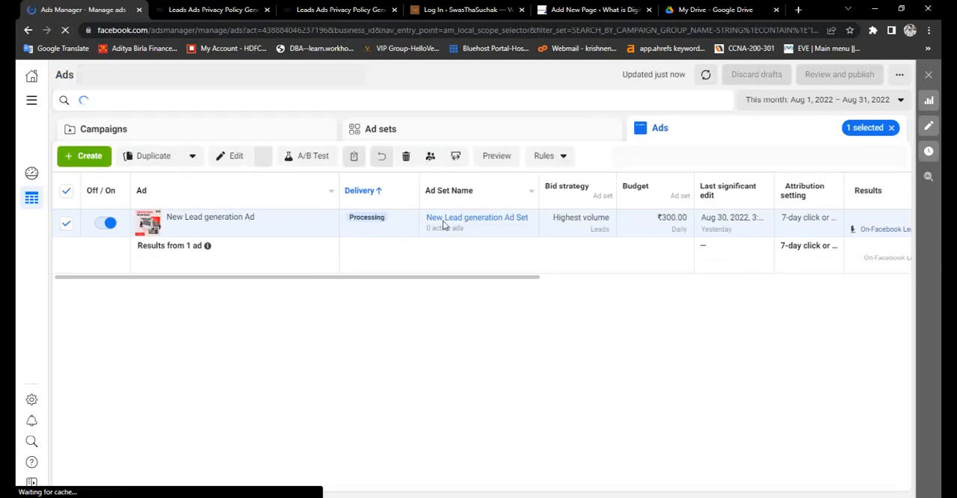
click(109, 224)
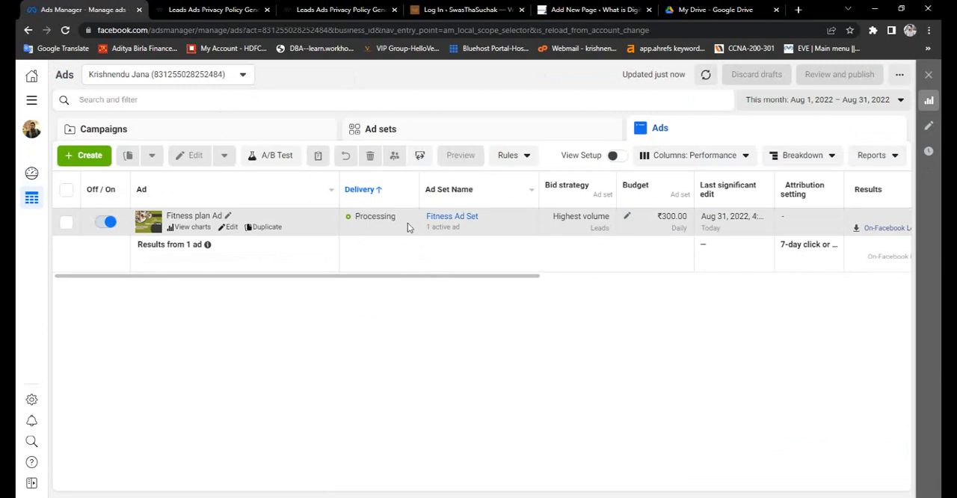
- Open Fitness plan Ad for editing, dismiss the recommendations, and copy its shareable preview link
mouse_move(375, 218)
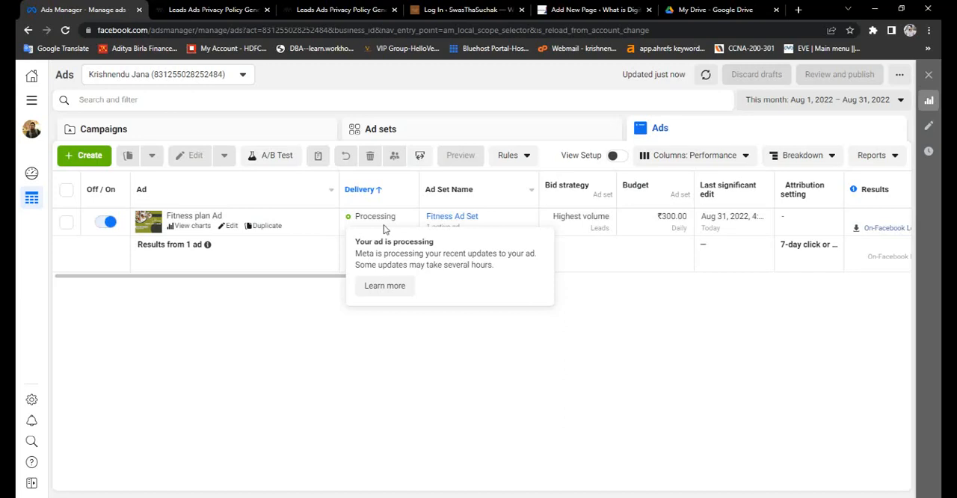
click(231, 232)
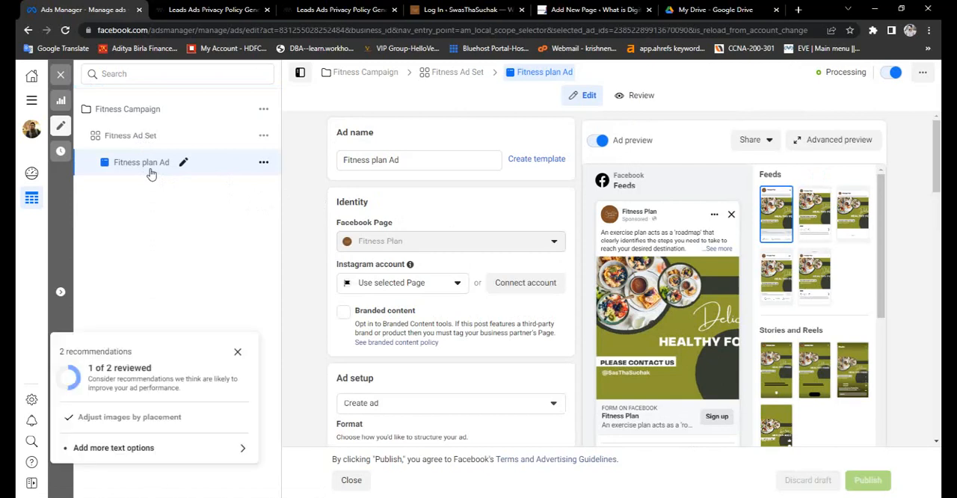
click(238, 352)
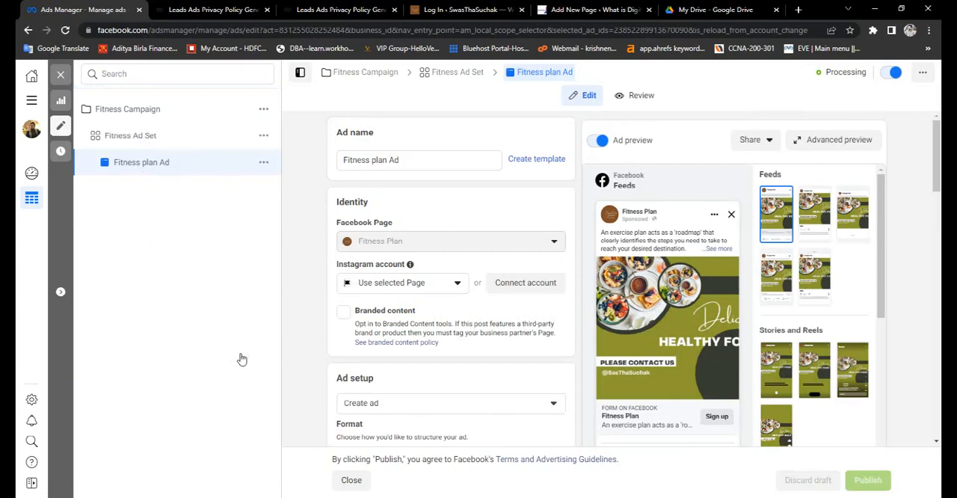
click(766, 142)
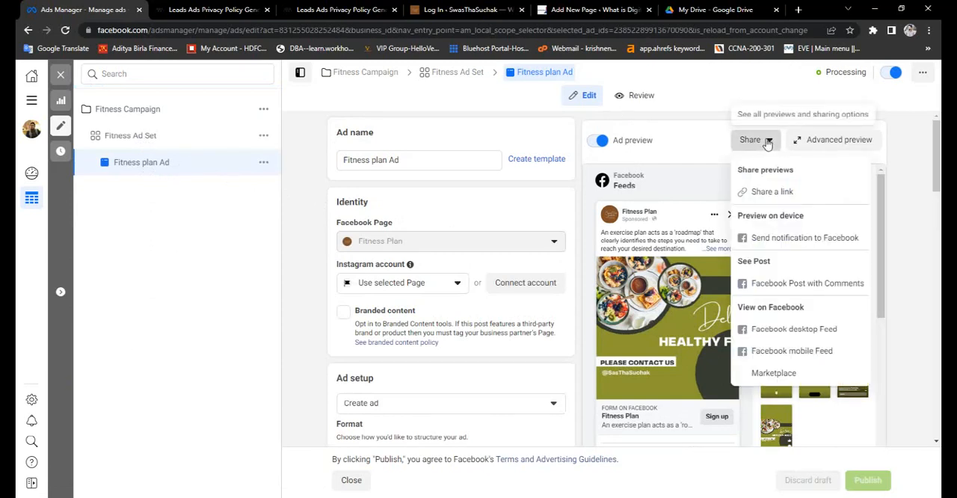
click(771, 194)
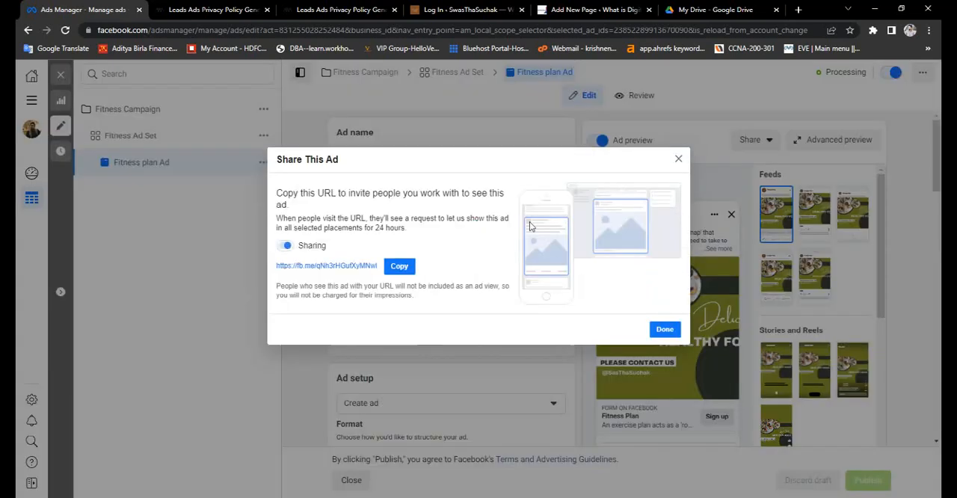
click(398, 266)
click(665, 330)
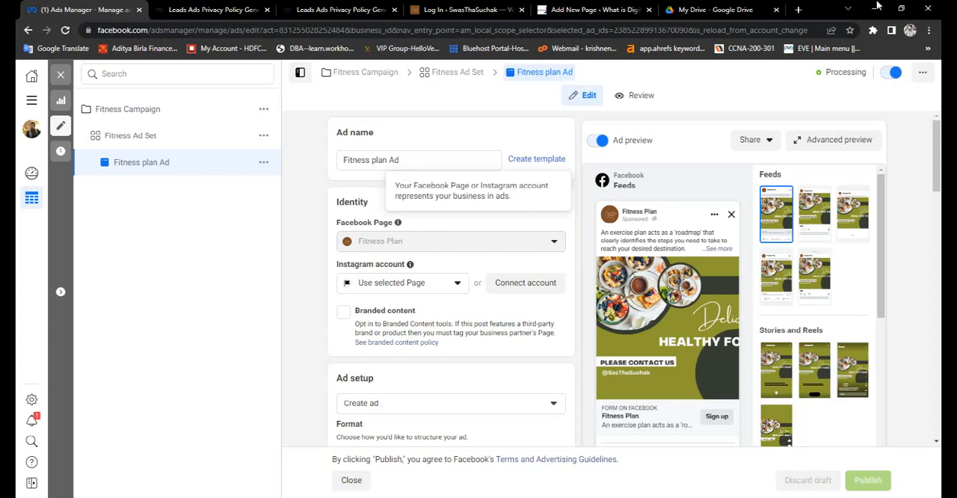
- Open the copied preview link in a new browser tab and choose to show the shared ad
click(798, 10)
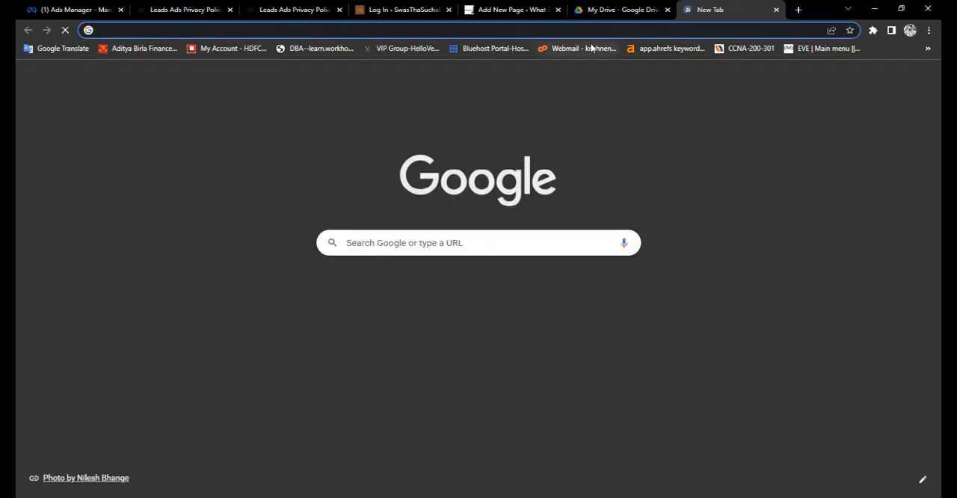
key(ctrl+v)
key(Return)
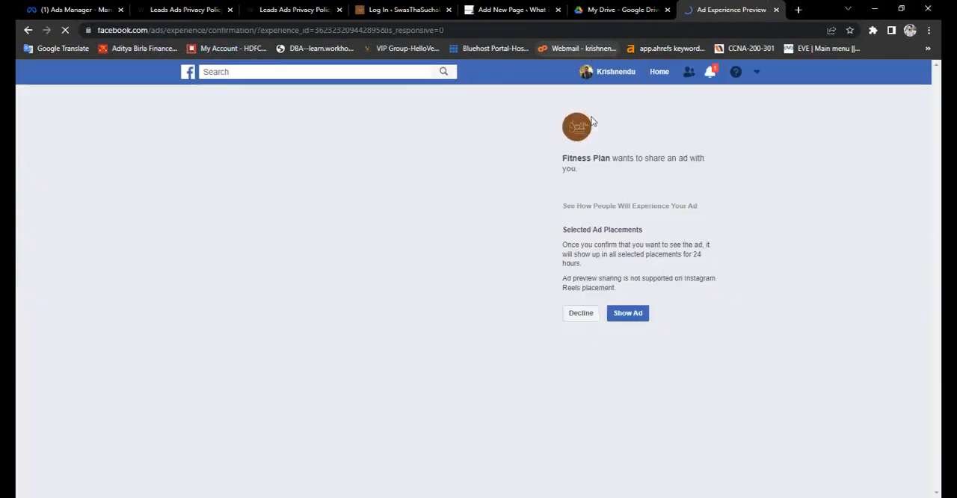
click(635, 318)
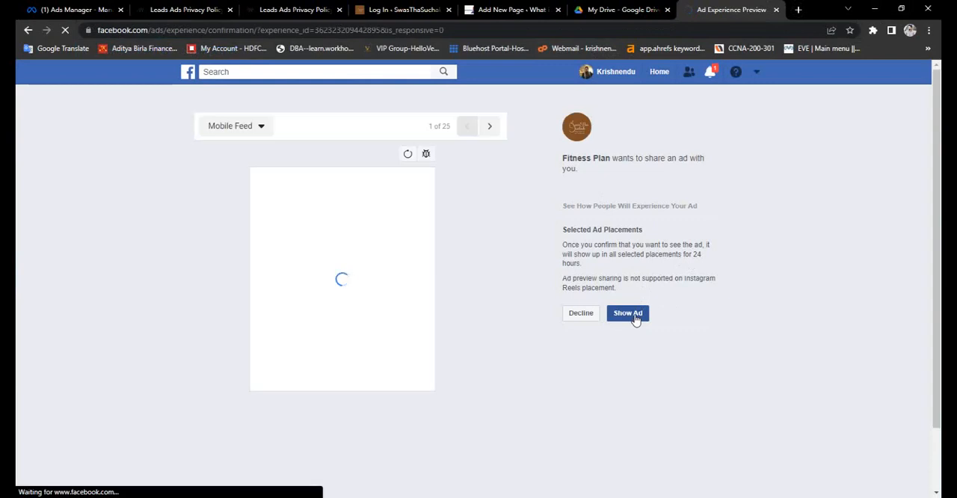
click(582, 313)
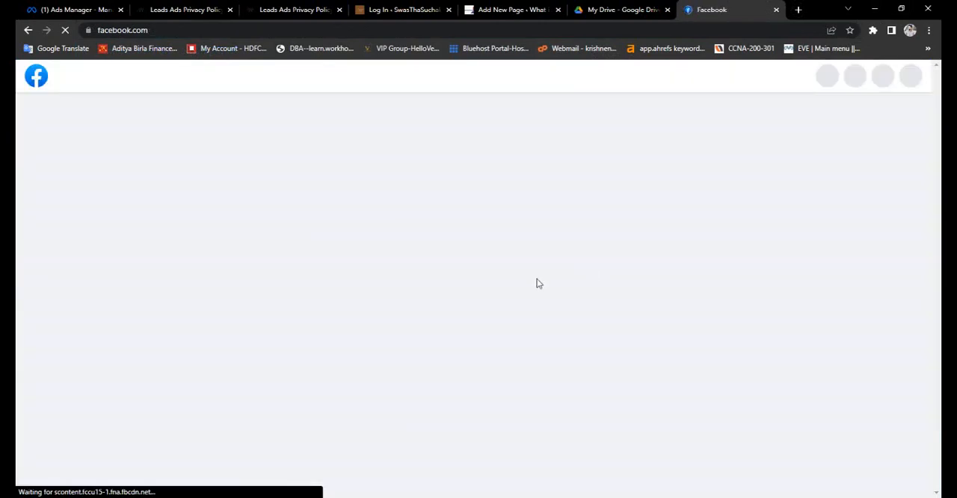
- Find the shared Fitness Plan ad in the Facebook news feed and examine its text, image and sign-up option
scroll(566, 361, down, 1)
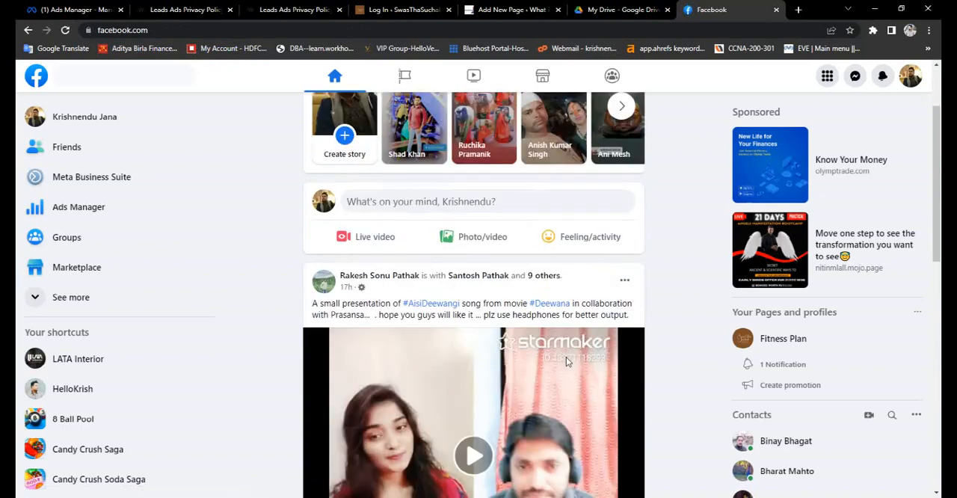
scroll(566, 362, down, 2)
scroll(626, 288, up, 4)
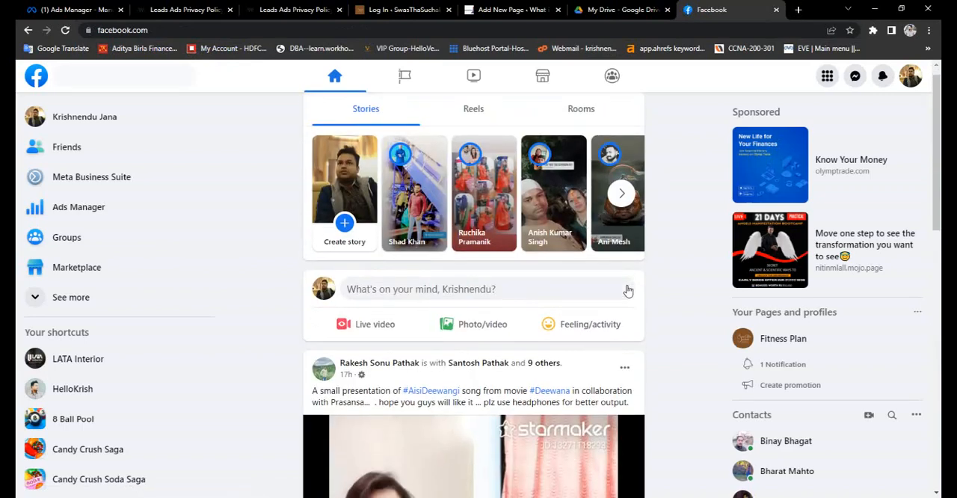
scroll(628, 291, down, 10)
scroll(628, 291, down, 1)
scroll(628, 291, up, 1)
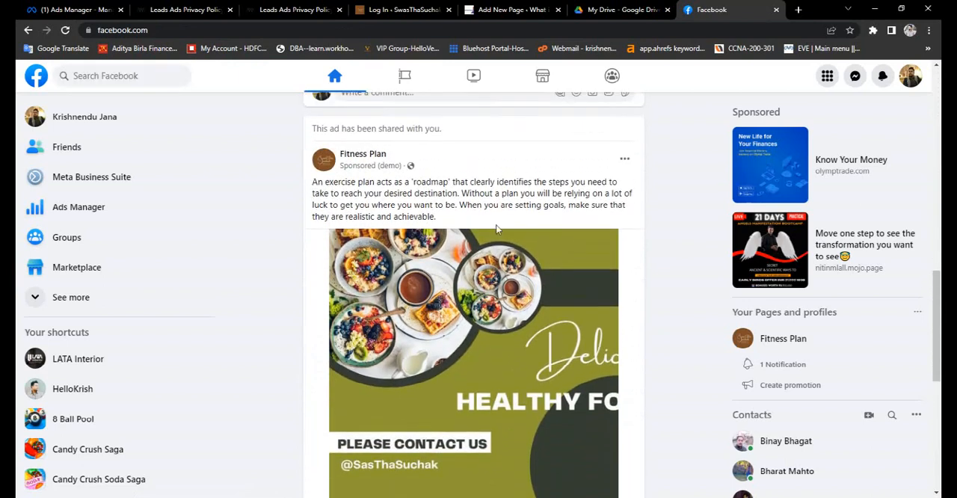
scroll(481, 268, down, 1)
scroll(486, 292, down, 1)
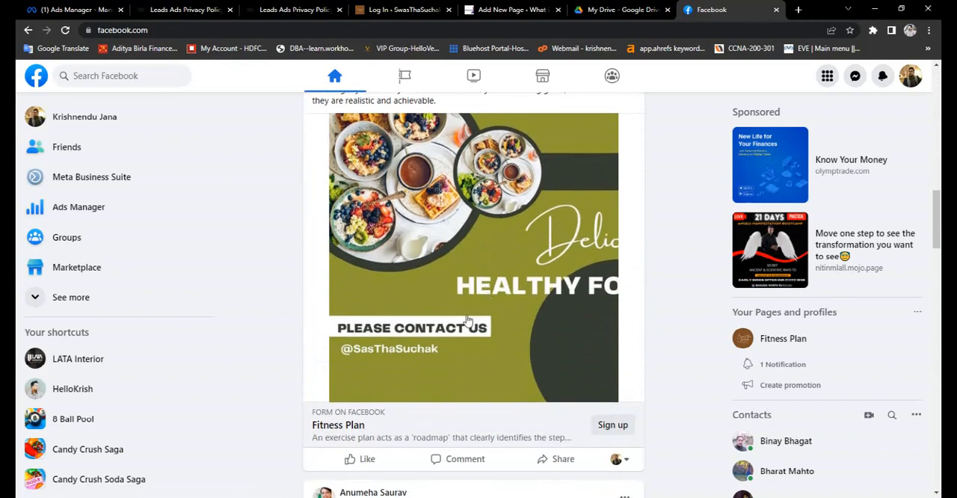
scroll(524, 326, down, 1)
- Open the ad's sign-up form and review its intro and prefilled contact fields
click(615, 368)
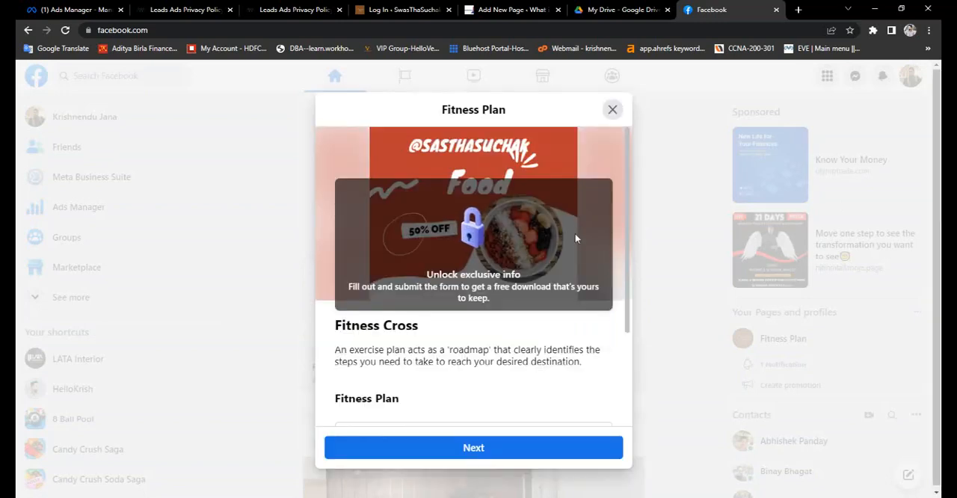
scroll(531, 348, down, 2)
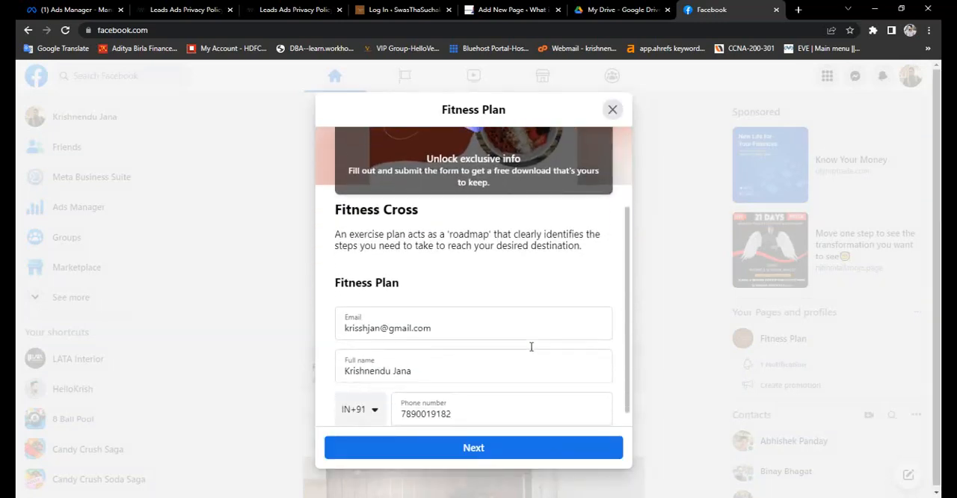
scroll(485, 328, down, 1)
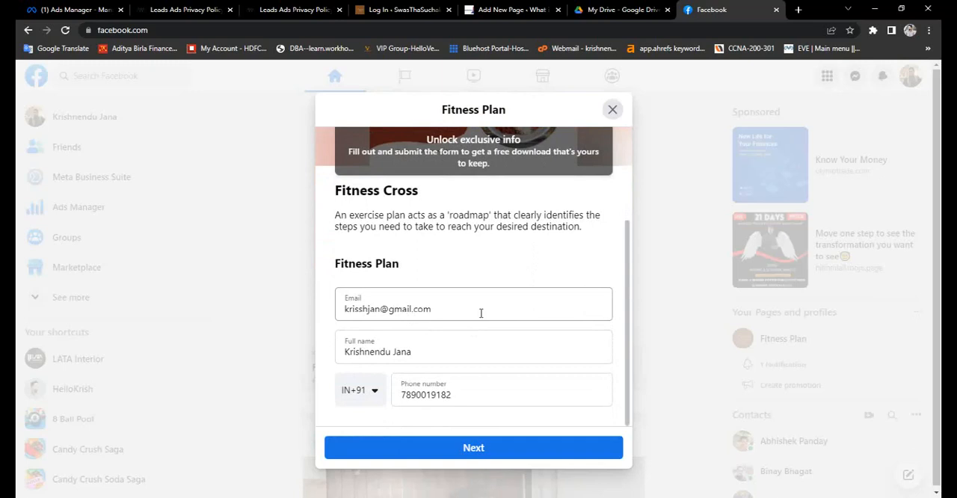
- Replace the prefilled phone number with a test phone number and submit the Fitness Plan sign-up form
click(496, 390)
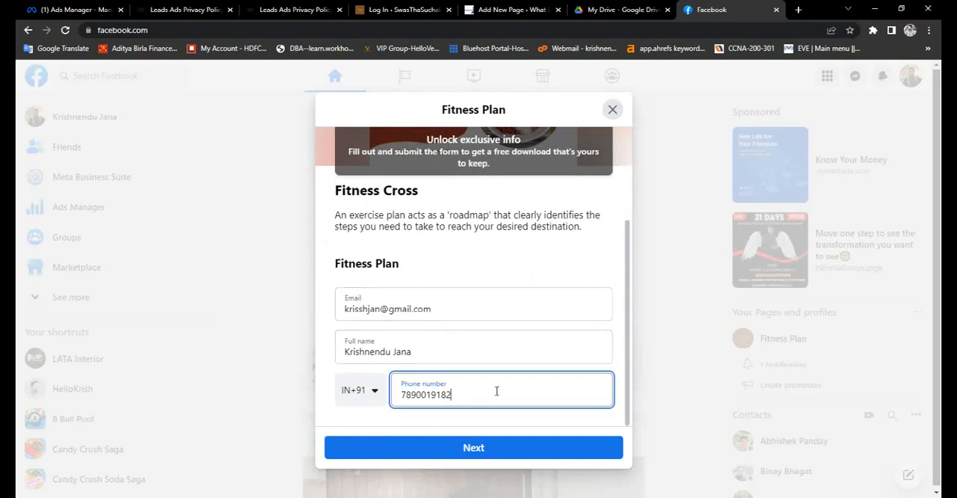
key(BackSpace)
key(BackSpace)
key(BackSpace)
key(BackSpace)
key(BackSpace)
key(BackSpace)
key(BackSpace)
key(BackSpace)
key(BackSpace)
key(BackSpace)
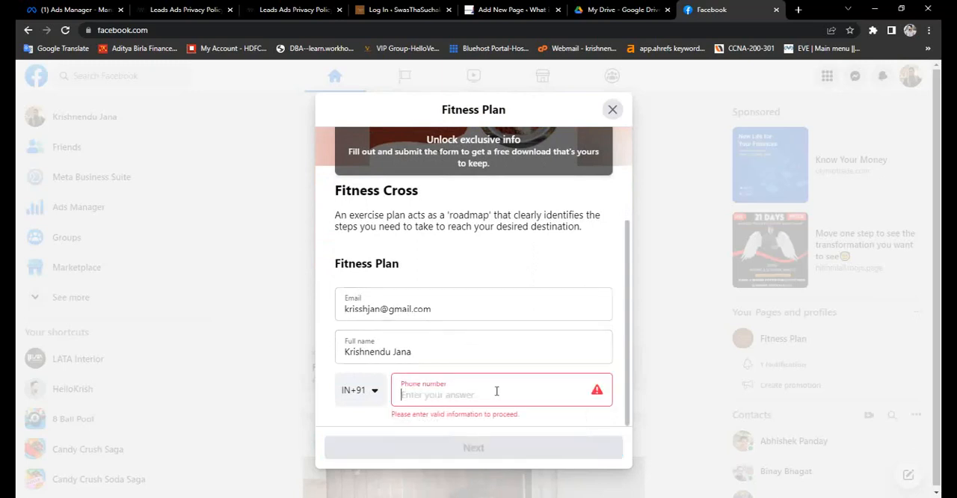
text(hhhh)
key(BackSpace)
text(128774)
key(BackSpace)
key(BackSpace)
key(BackSpace)
key(BackSpace)
key(BackSpace)
key(BackSpace)
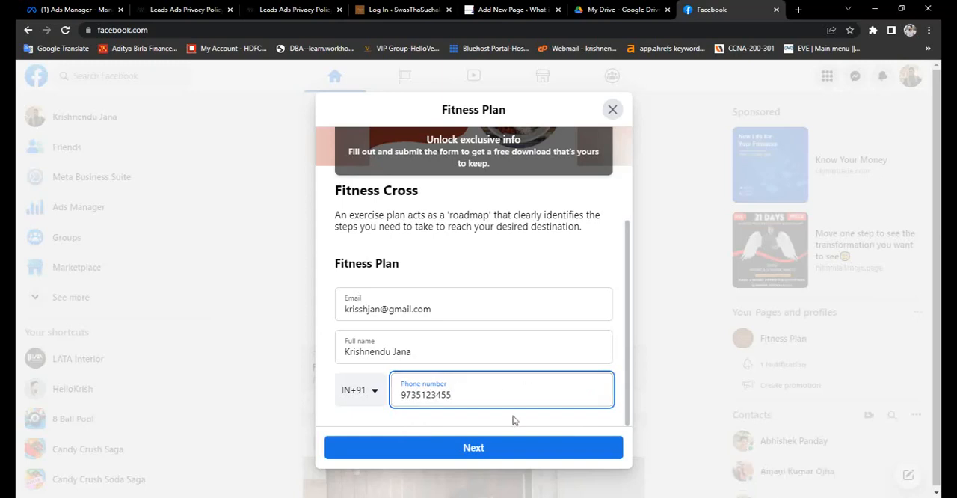
click(514, 449)
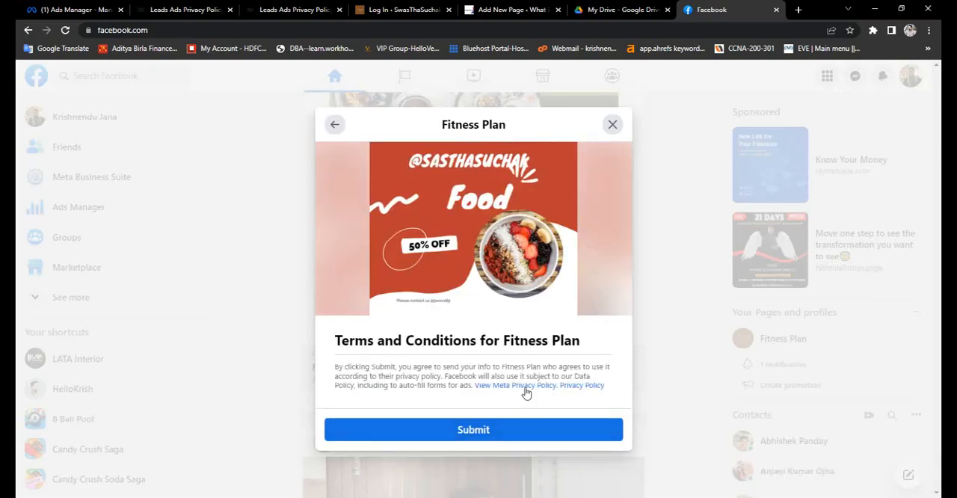
click(495, 432)
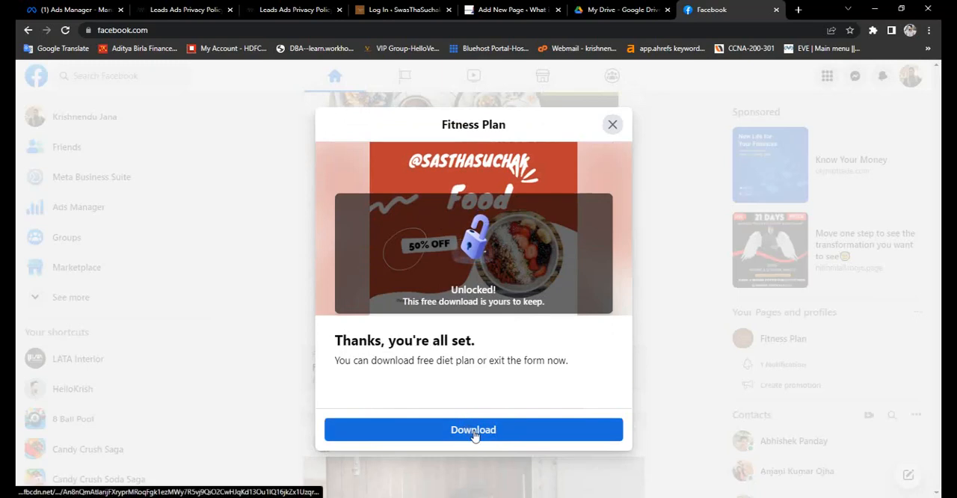
- Open the free download from the form's thank-you page and look through the PDF's pages
click(474, 432)
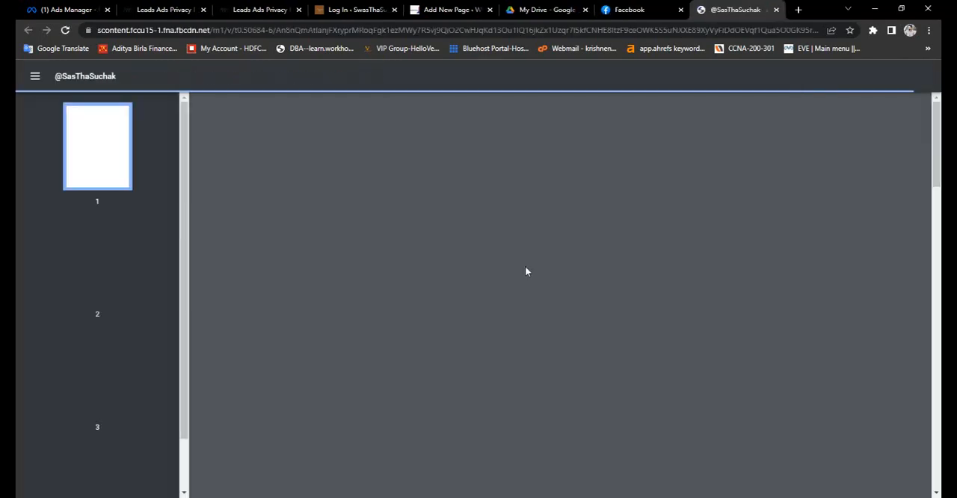
scroll(525, 272, down, 15)
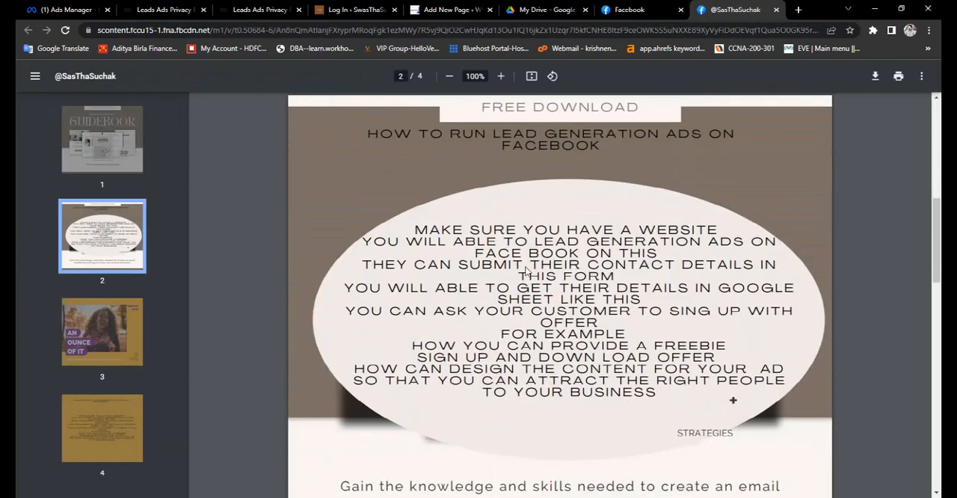
scroll(525, 272, down, 6)
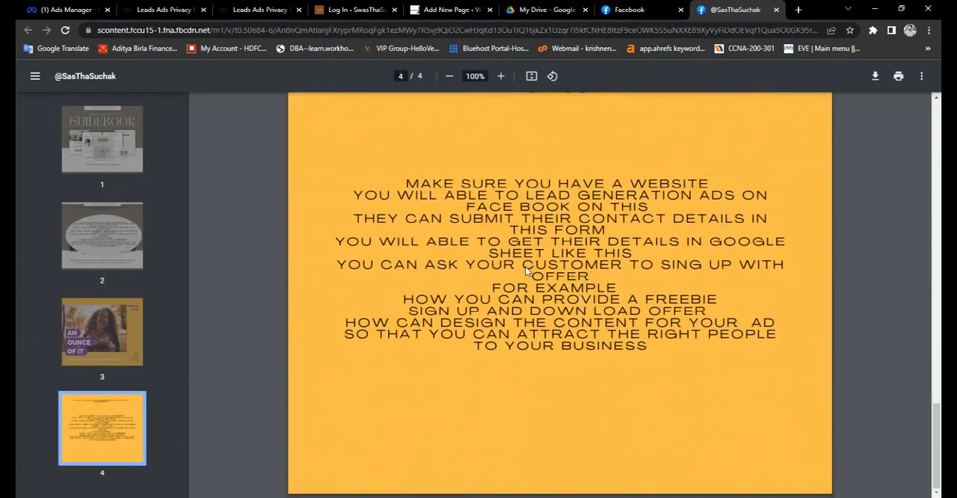
scroll(526, 272, up, 20)
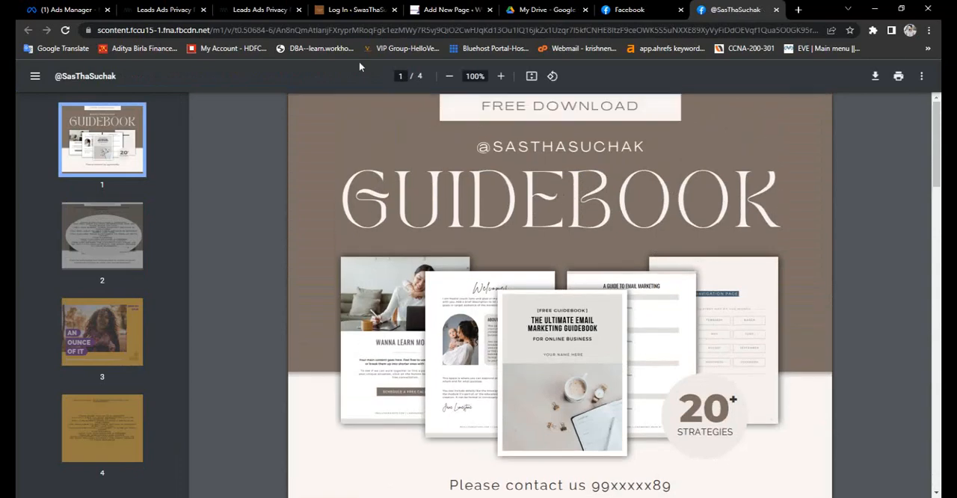
- Switch back to Ads Manager and return to the ads list containing Fitness plan Ad
click(71, 10)
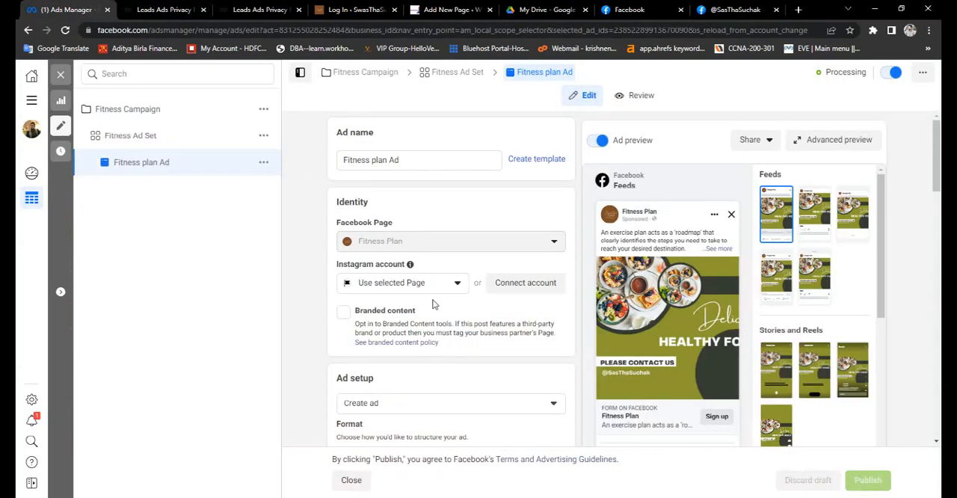
scroll(432, 306, down, 4)
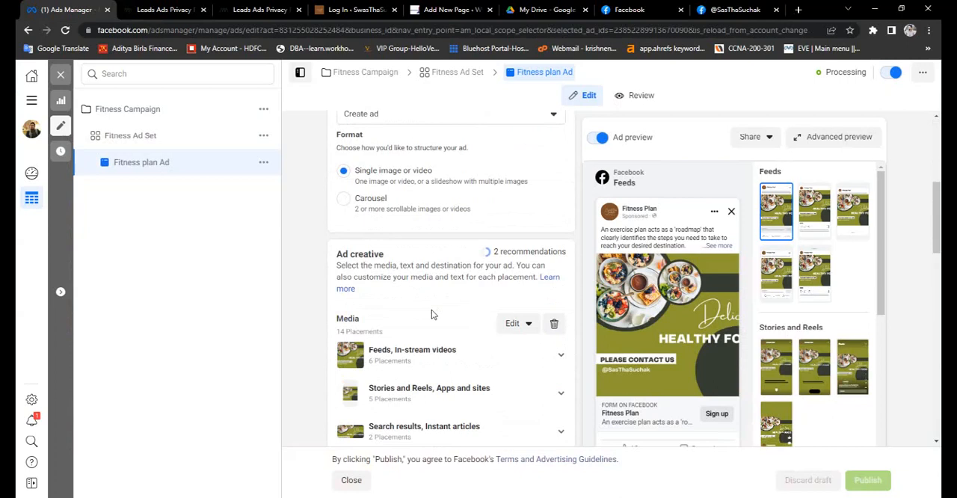
scroll(431, 309, up, 4)
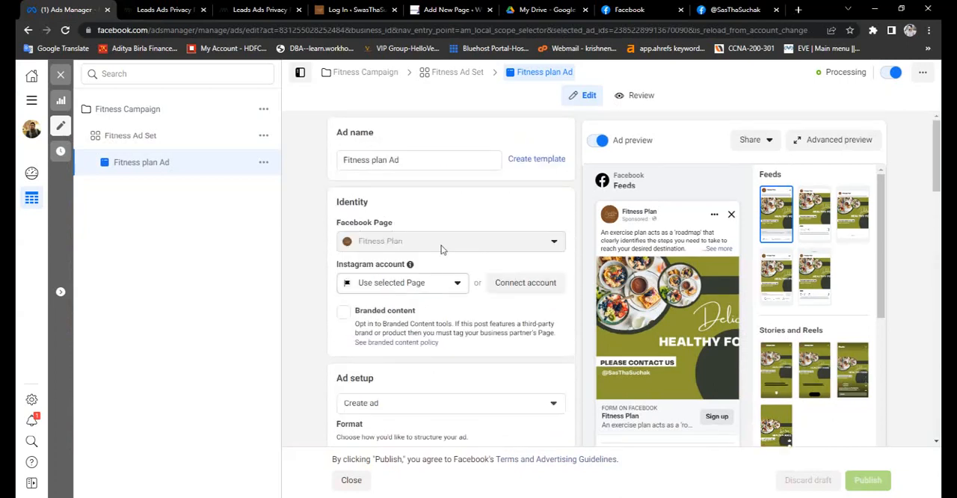
click(32, 400)
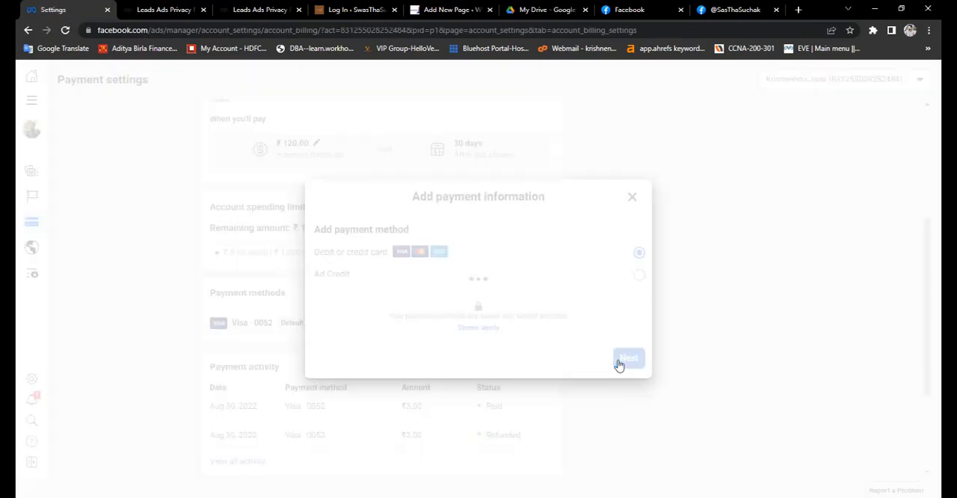
click(619, 359)
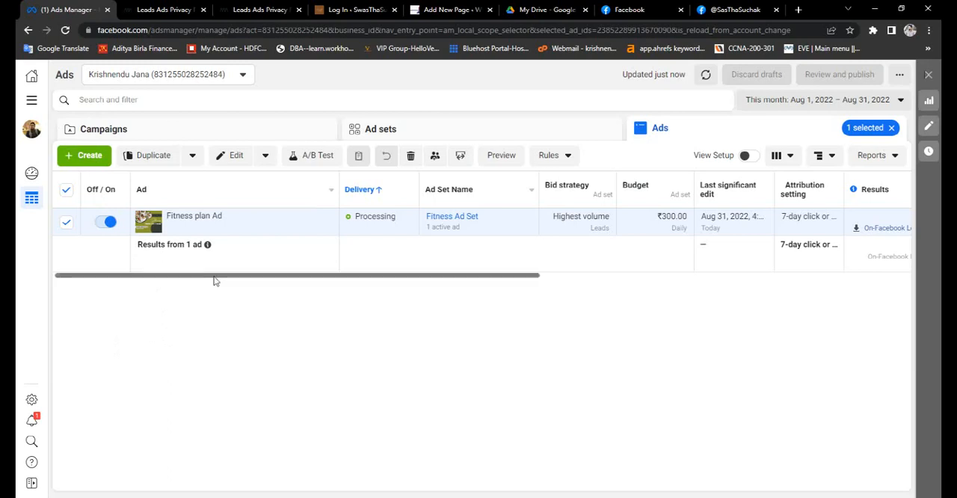
- Download this month's On-Facebook leads for Fitness plan Ad as a CSV file and open the file in Excel
drag(214, 275, 183, 283)
drag(310, 277, 536, 267)
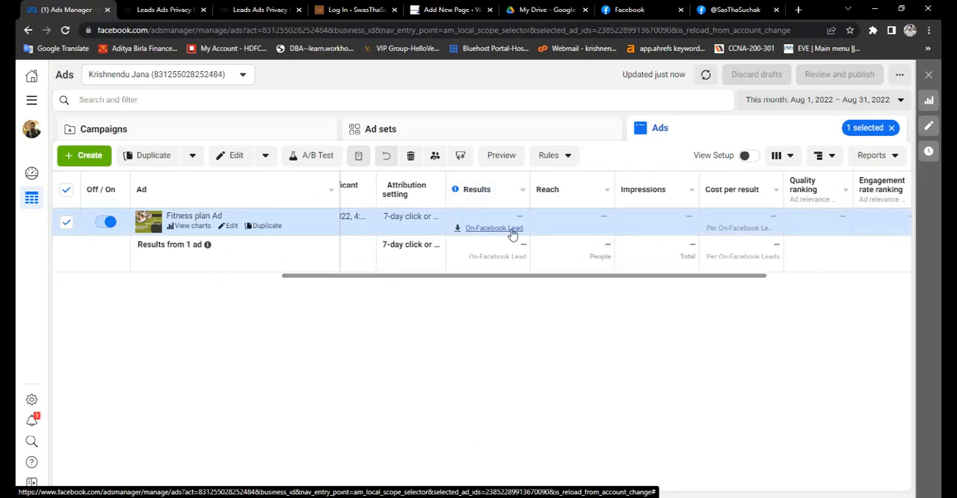
click(513, 235)
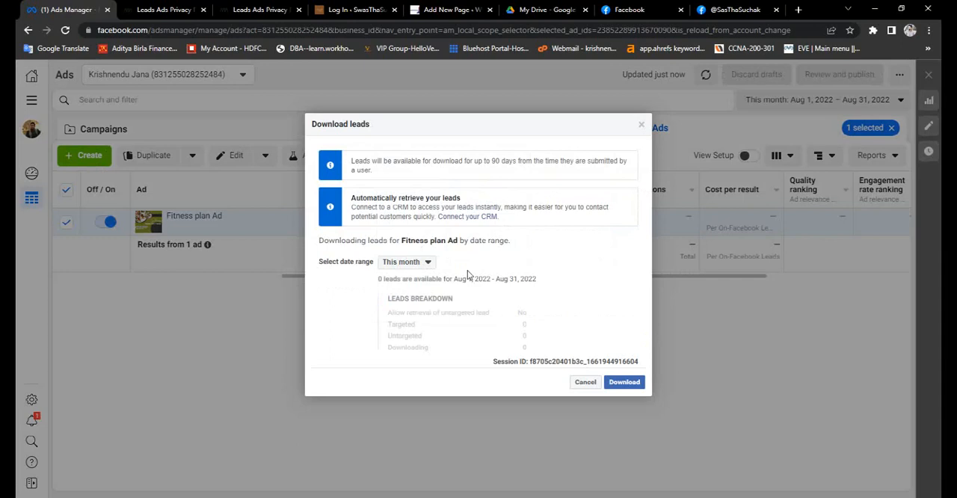
click(431, 262)
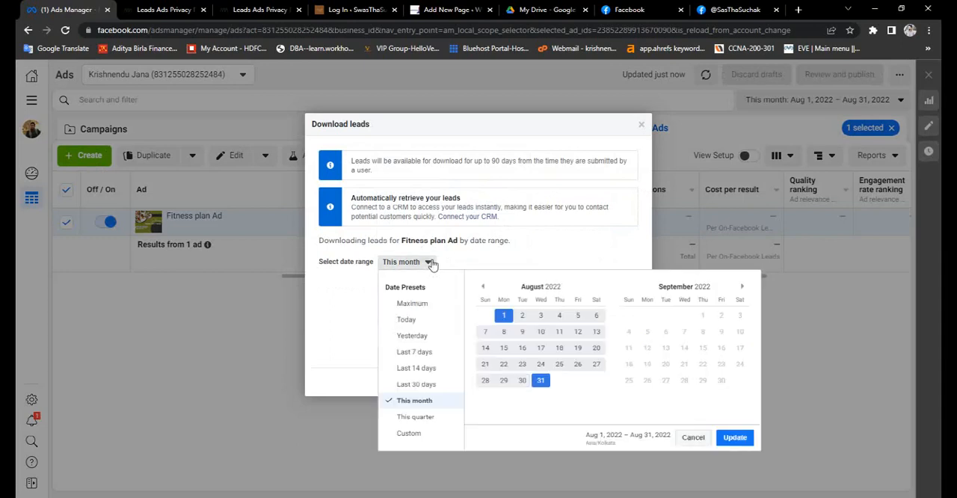
click(344, 342)
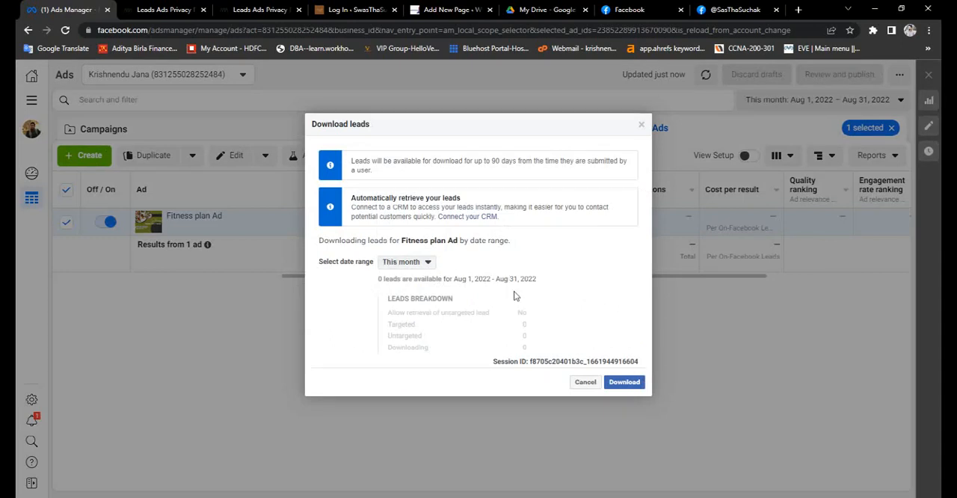
click(625, 382)
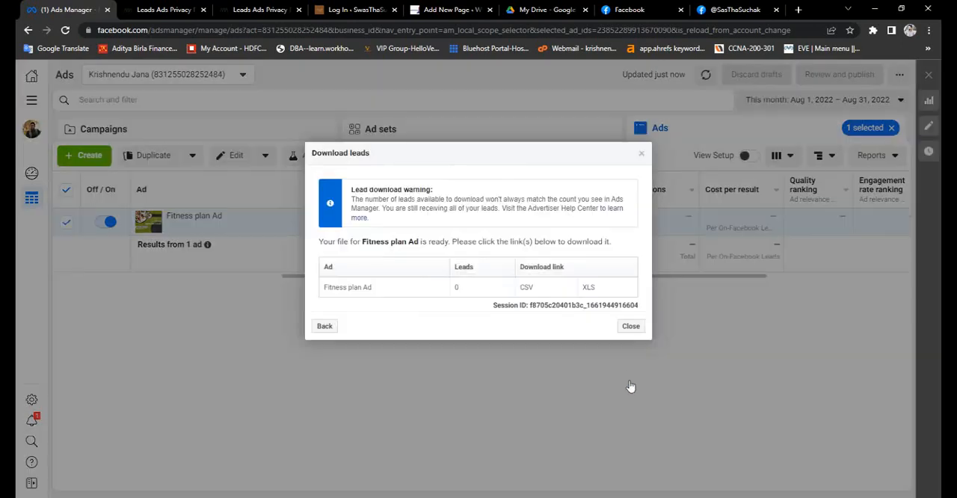
click(527, 290)
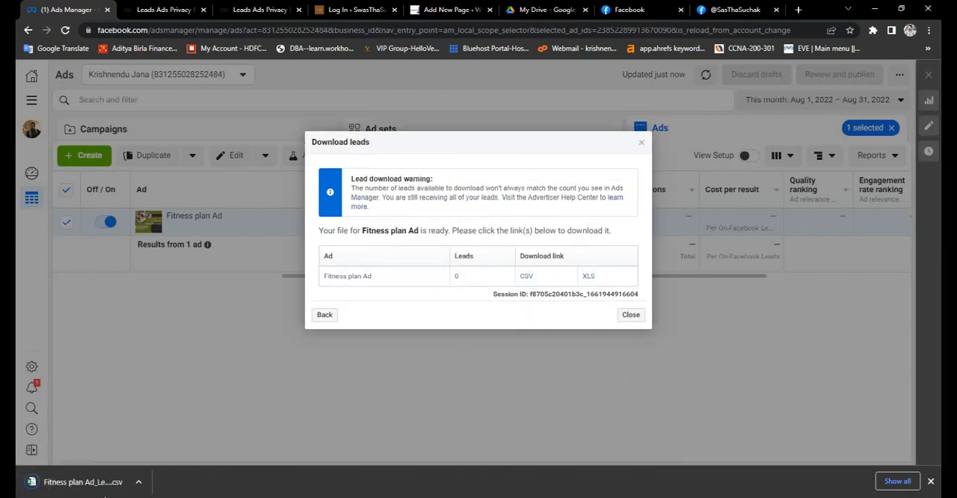
click(103, 486)
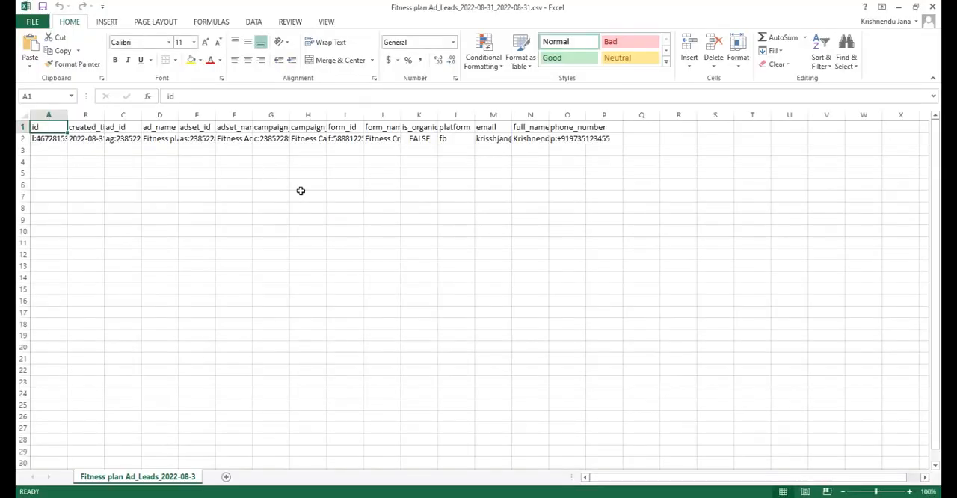
- Auto-fit all column widths to examine the lead's form name, email, full name and phone number, closing the spreadsheet without saving
click(23, 115)
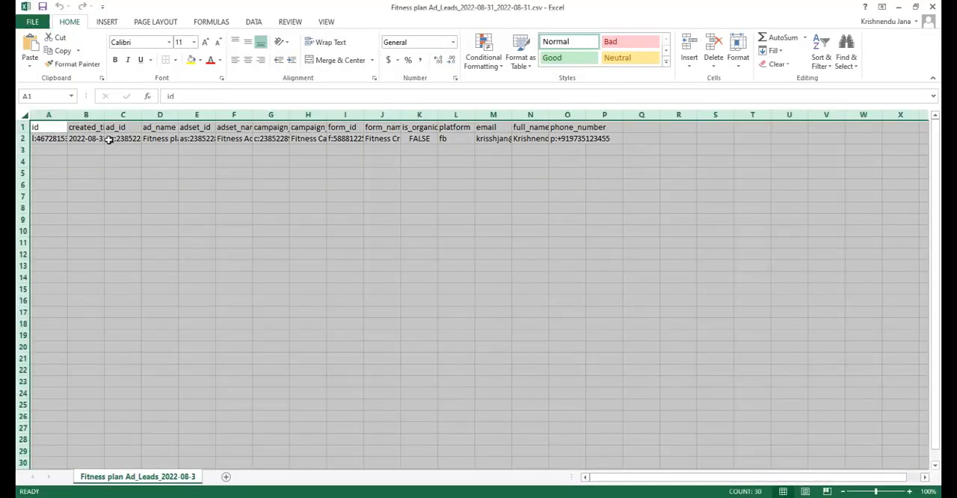
double_click(66, 115)
click(71, 142)
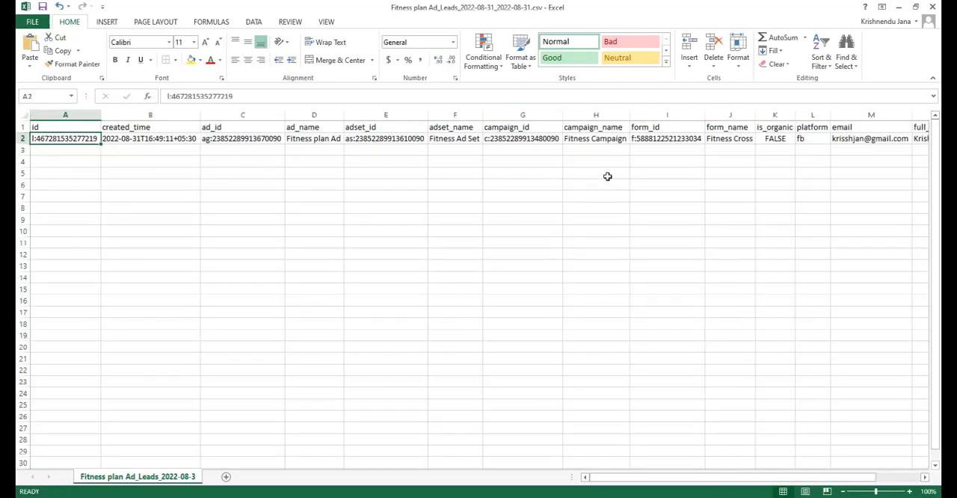
click(725, 138)
click(847, 134)
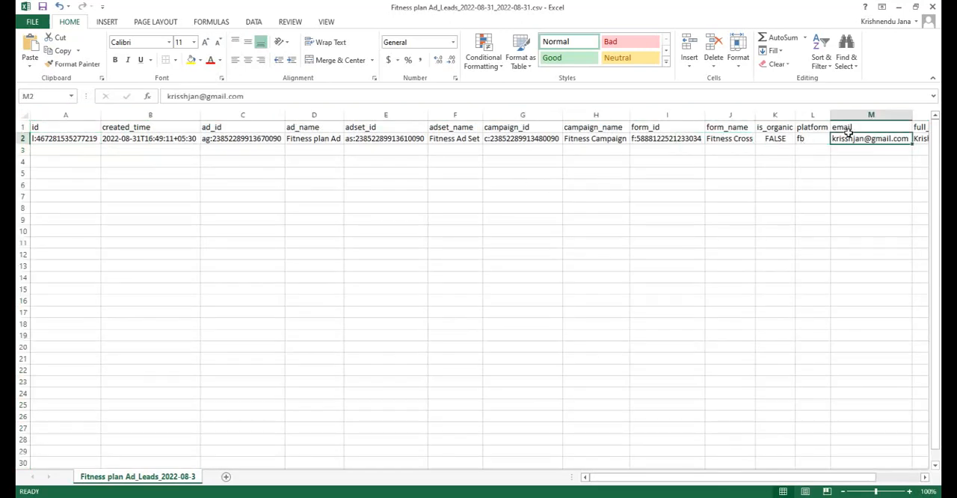
key(Right)
key(Right)
key(Right)
key(Left)
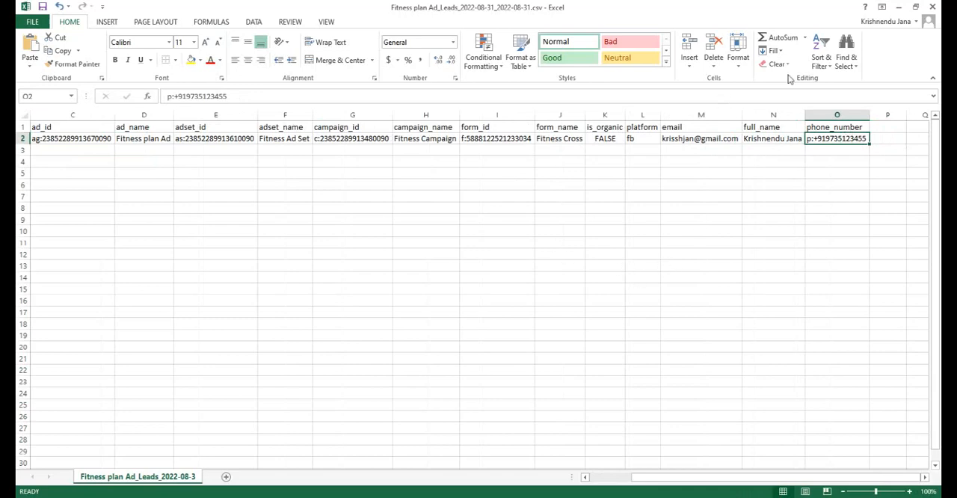
click(932, 6)
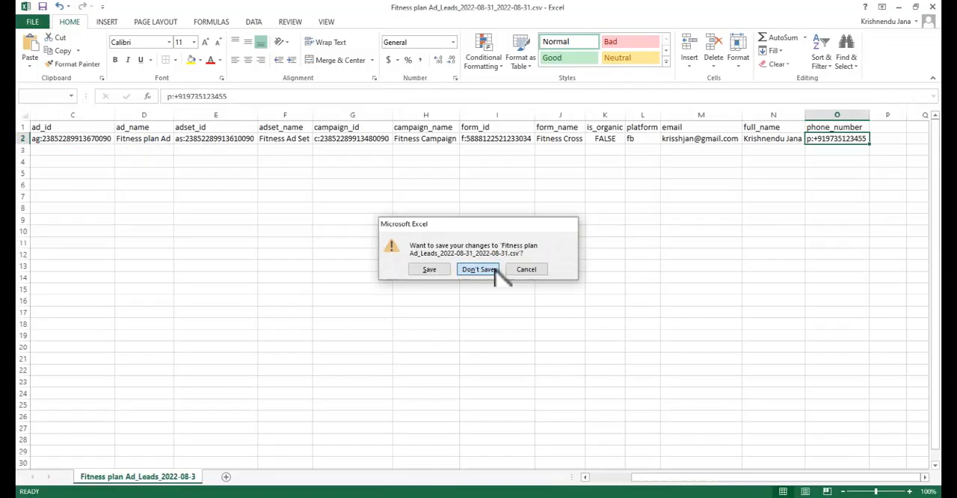
click(493, 271)
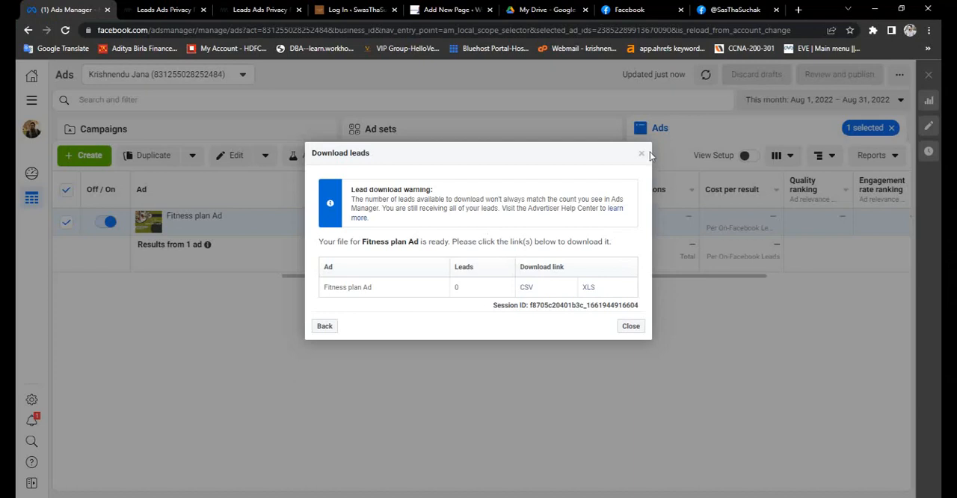
- Close the leads download dialog in Ads Manager and check the delivery status of Fitness plan Ad
click(632, 325)
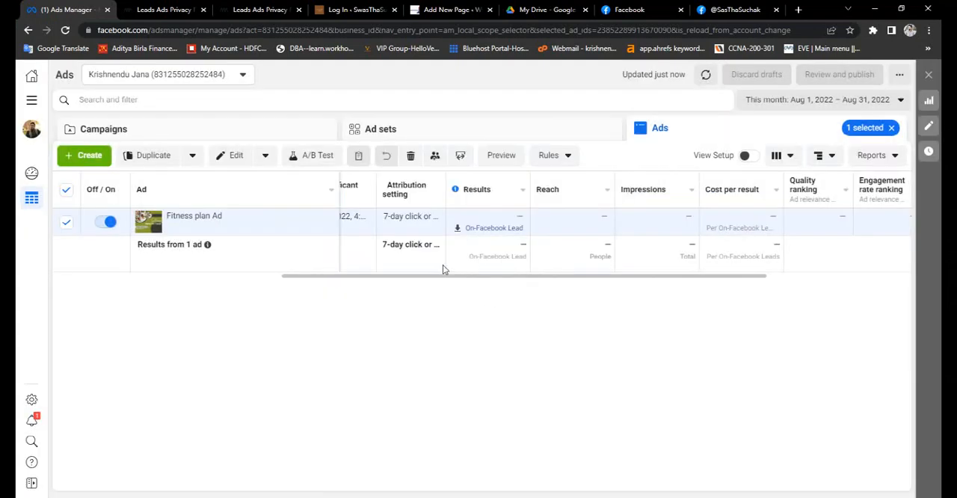
drag(452, 279, 187, 283)
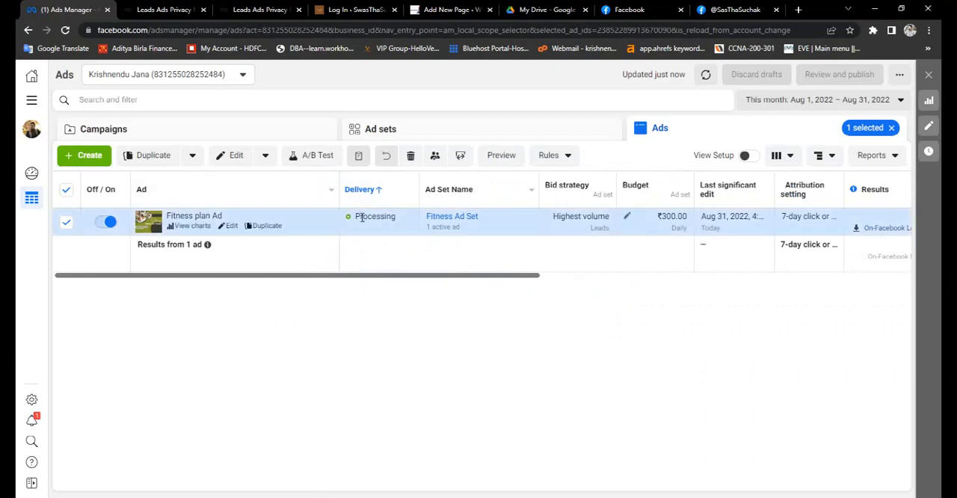
drag(383, 229, 410, 236)
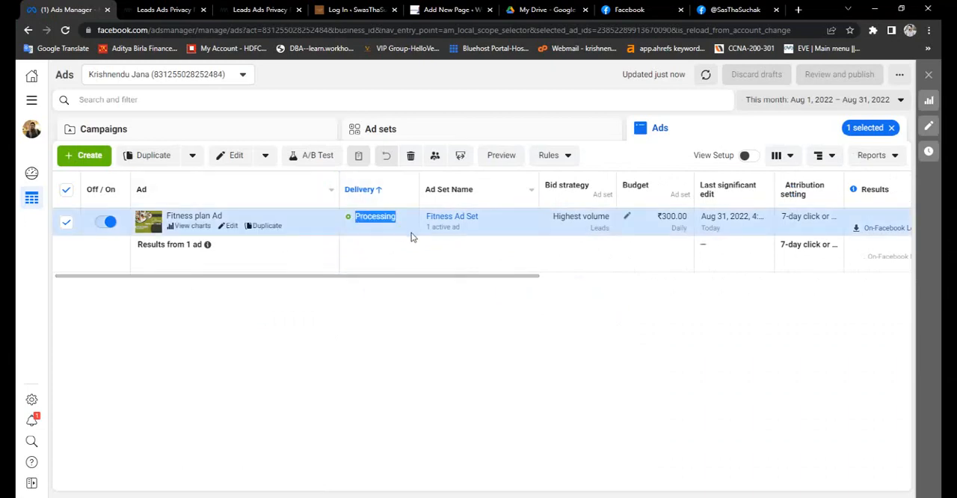